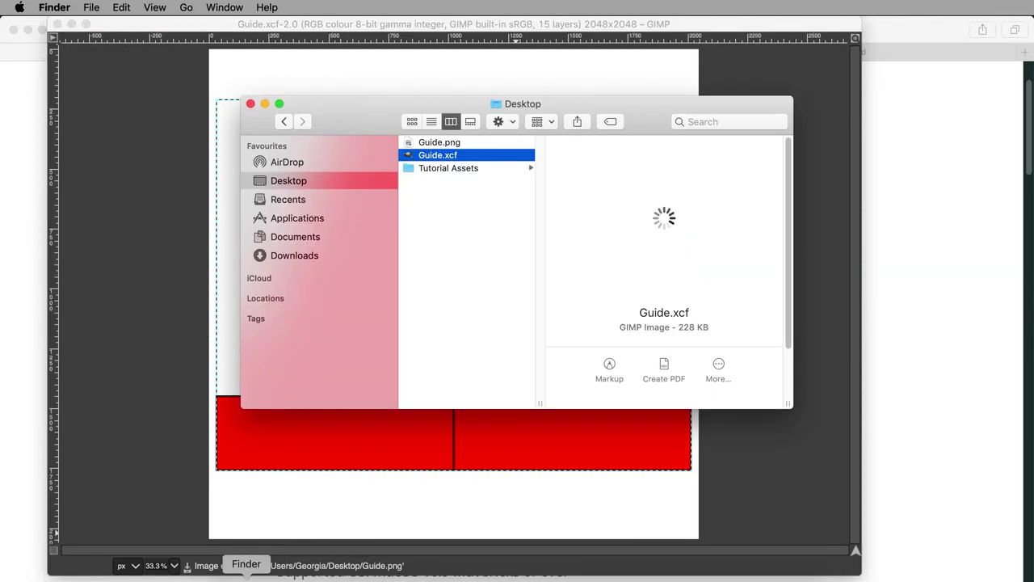
- Open Guide.png in Preview, then create layer 3 at 1200 × 500 px
click(436, 143)
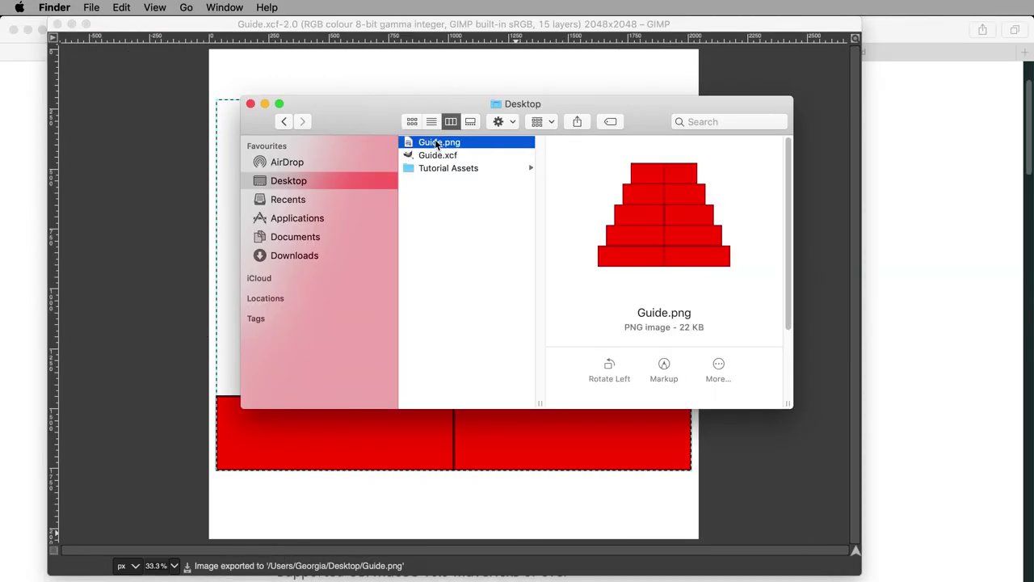
double_click(438, 142)
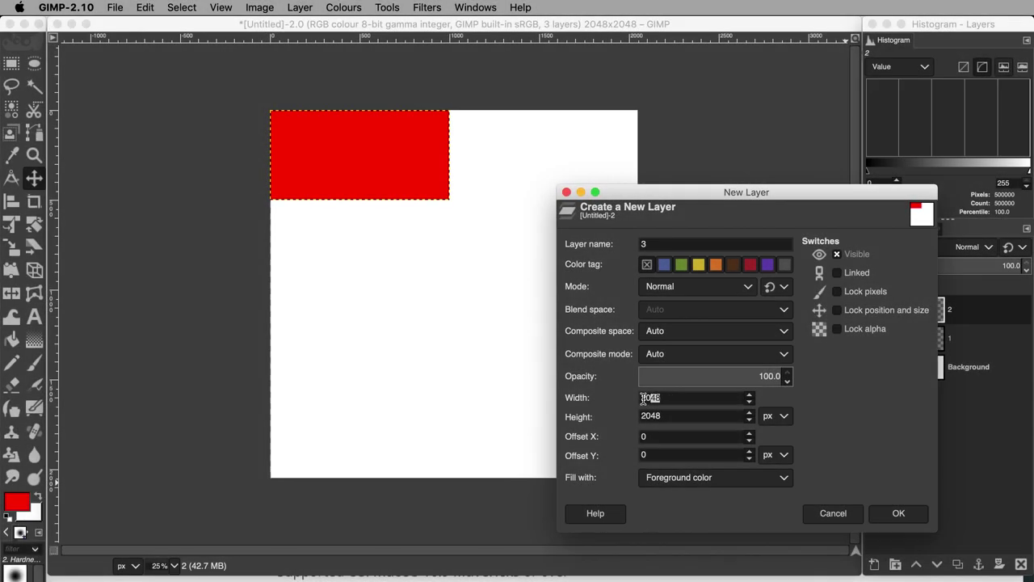
text(1200)
double_click(670, 415)
text(500)
click(898, 513)
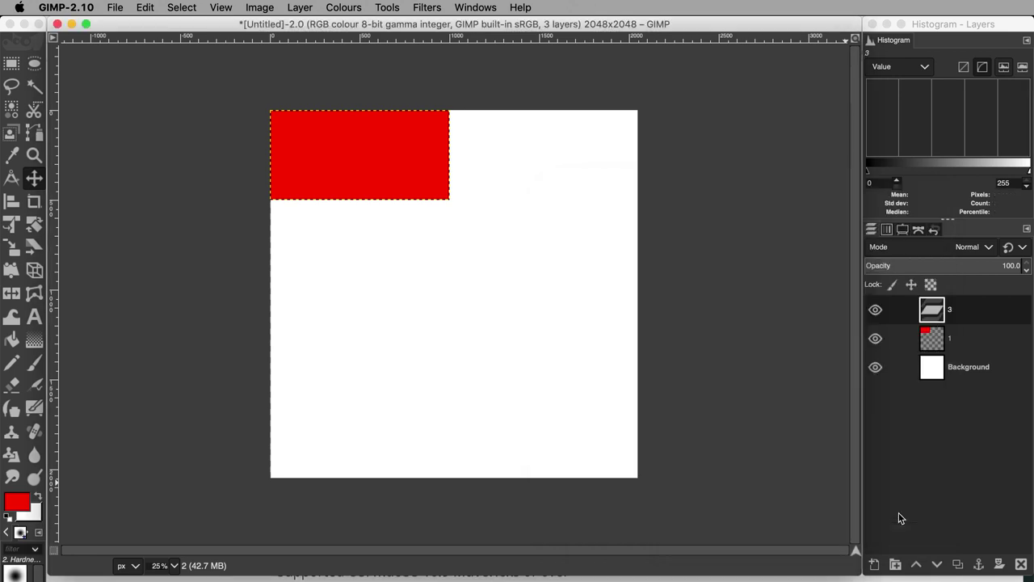
click(874, 564)
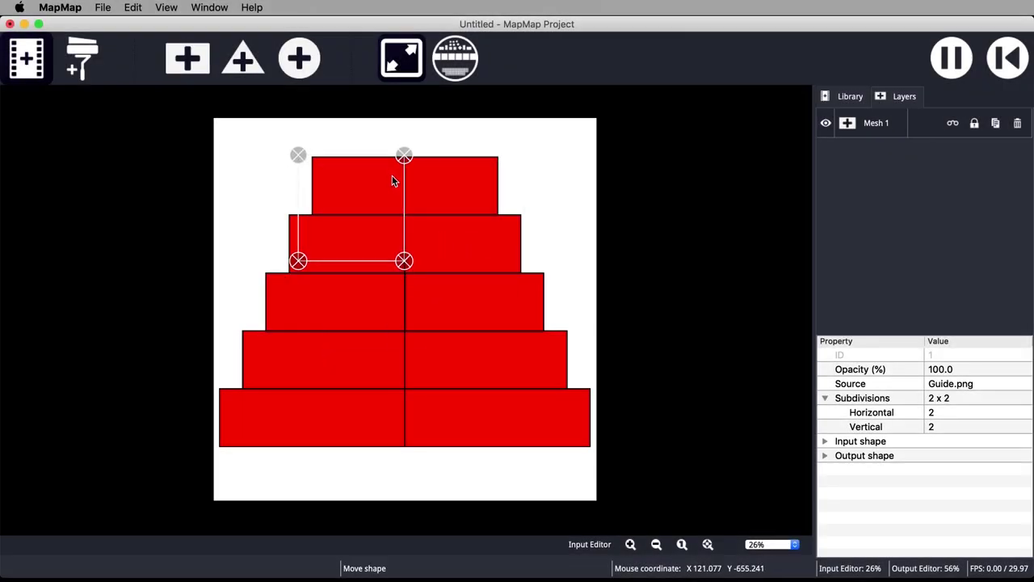
- Drag Mesh 1's corner, middle and centre points onto the top tier's left-half edges, zooming in to fine-tune
drag(296, 260, 309, 215)
drag(405, 261, 404, 215)
drag(298, 155, 311, 160)
click(630, 544)
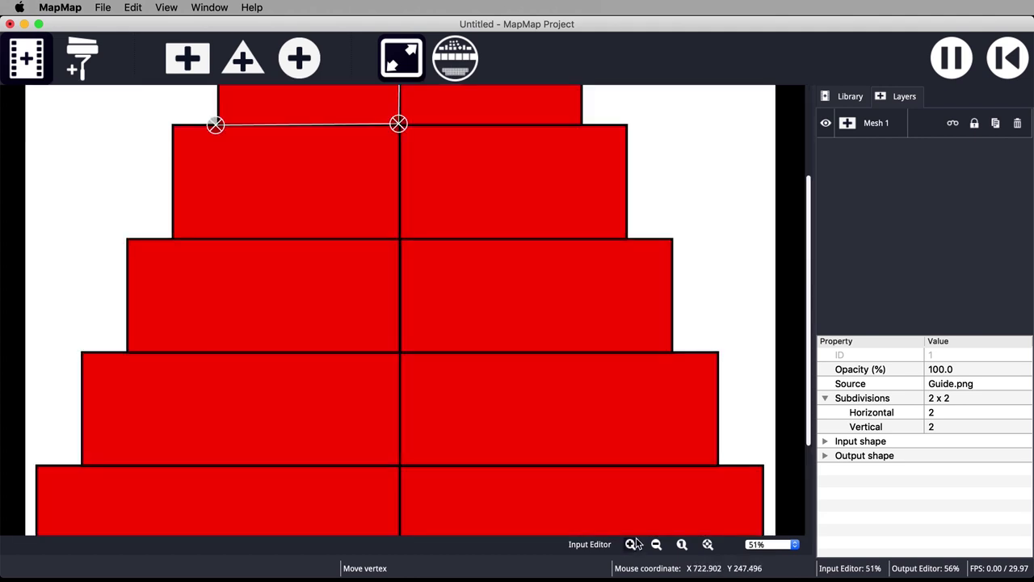
scroll(217, 185, up, 3)
drag(216, 162, 218, 161)
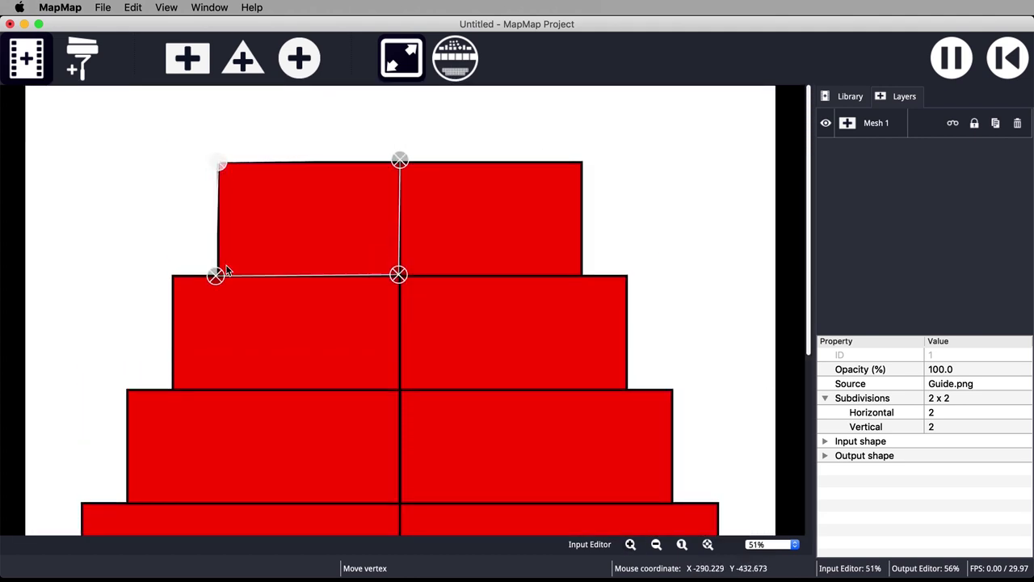
drag(215, 276, 217, 275)
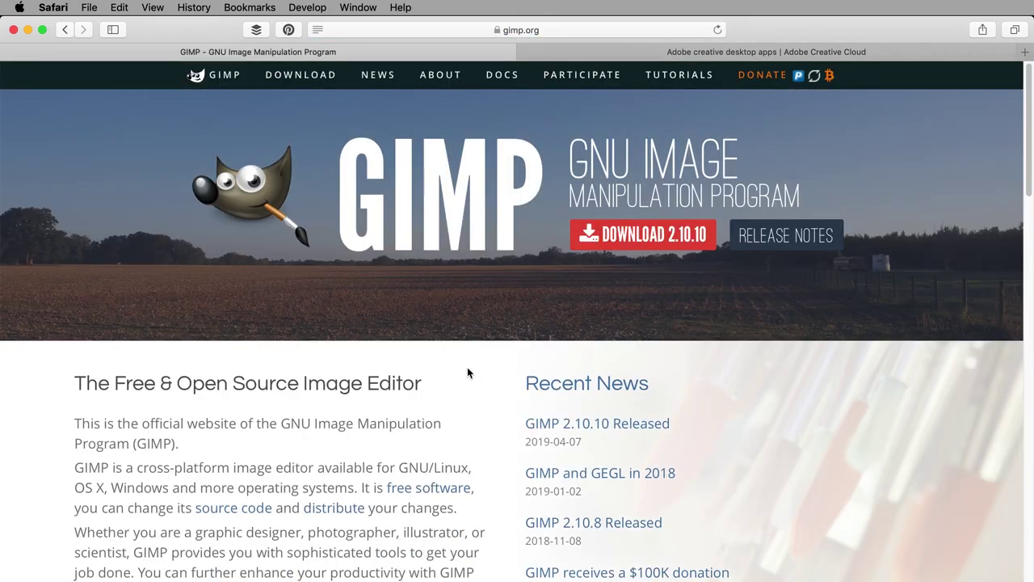
- Open the GIMP 2.10.10 downloads page and scroll through it
click(639, 236)
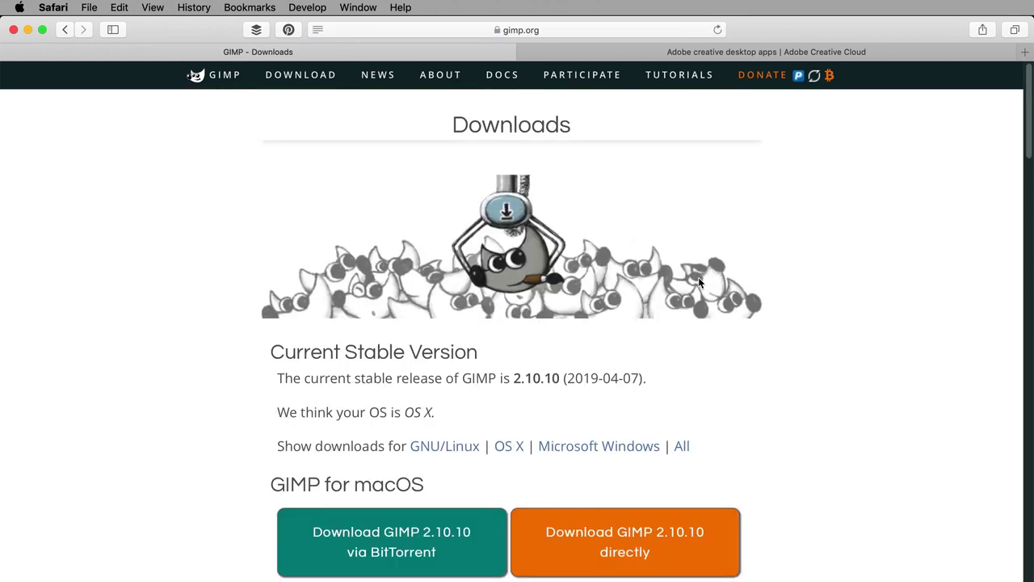
scroll(828, 321, down, 1)
scroll(828, 322, down, 3)
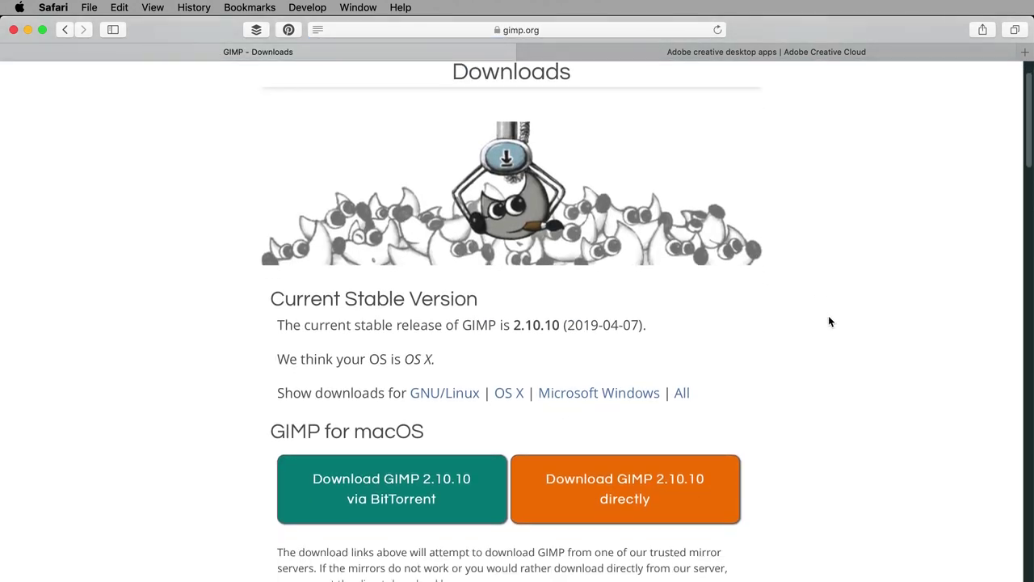
scroll(828, 321, down, 1)
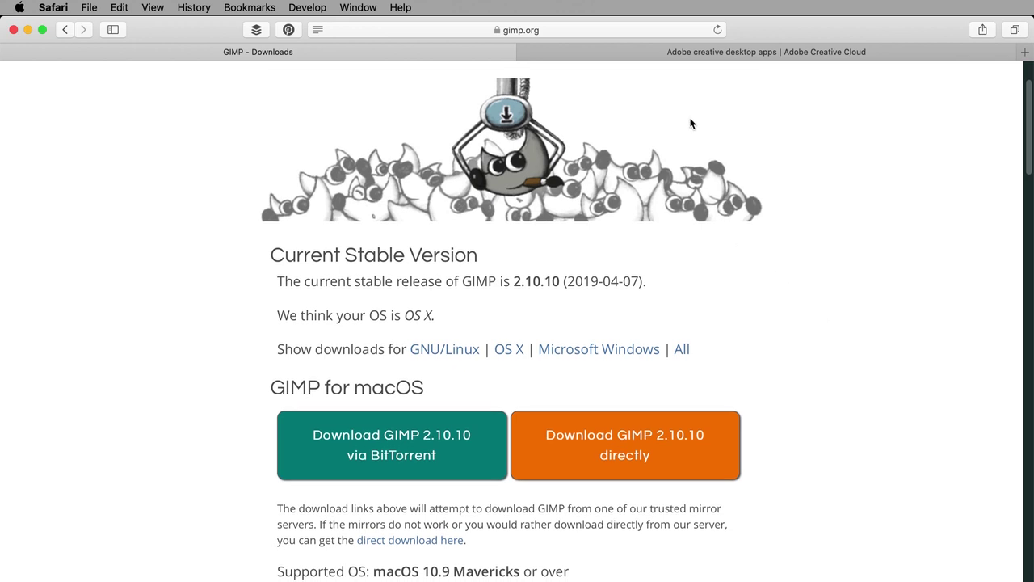
- Glance at Adobe's creative apps page, return, then launch GIMP-2.10 from the Dock's Applications stack
click(703, 54)
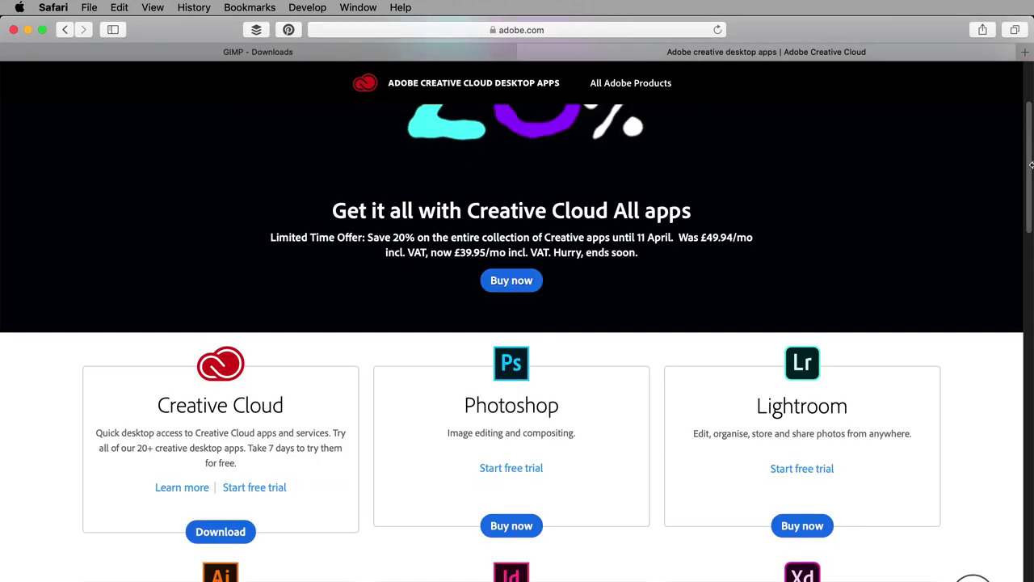
scroll(703, 107, down, 3)
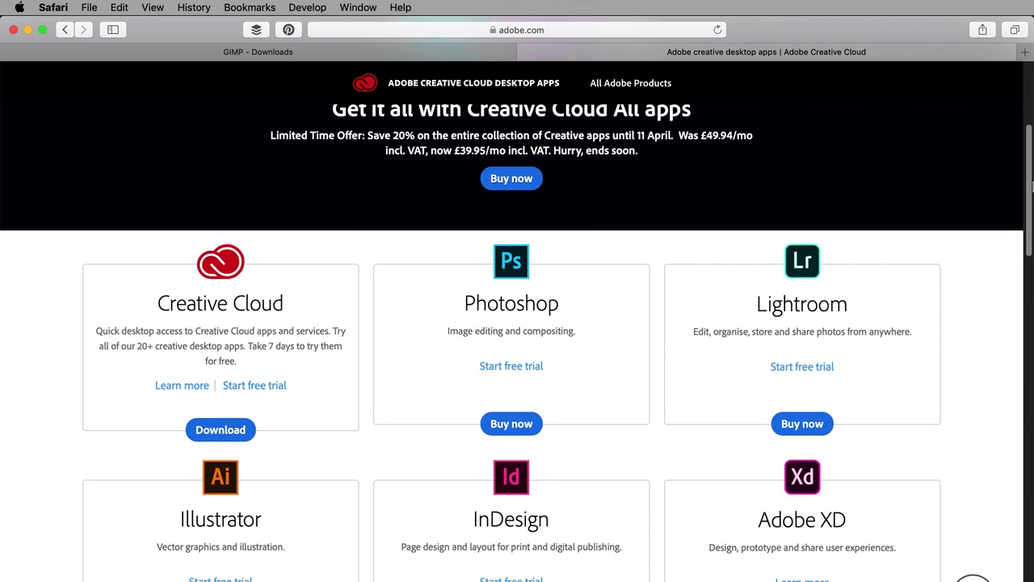
click(355, 59)
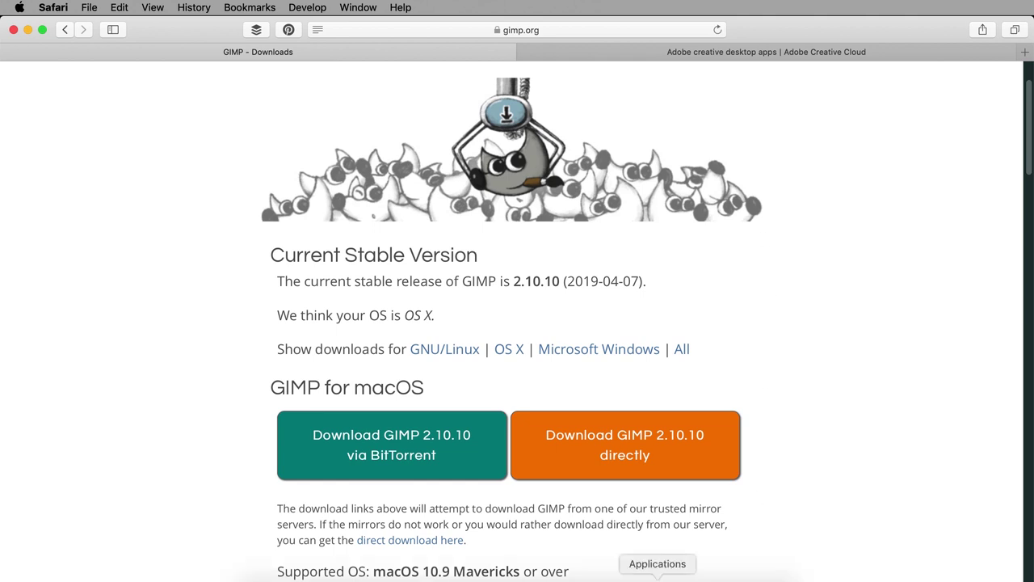
click(658, 568)
click(441, 516)
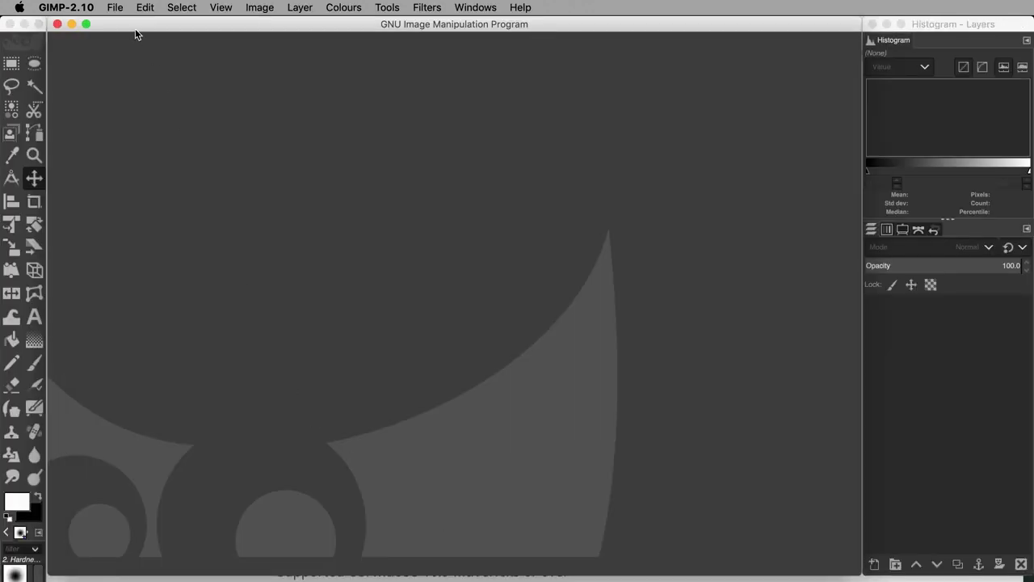
- Through File > New, create an image with Width 2048 and Height 2048 px
click(115, 8)
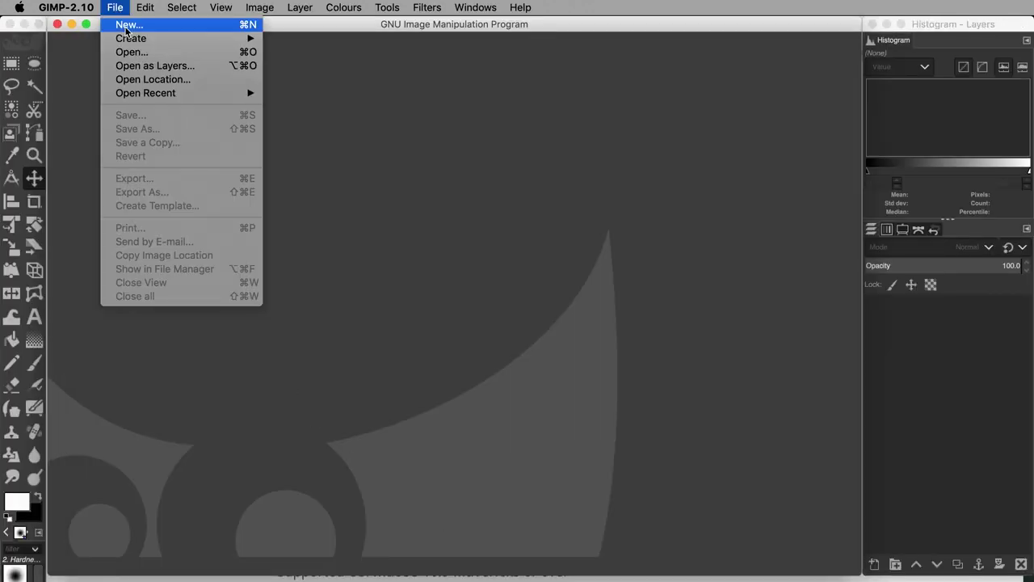
click(126, 25)
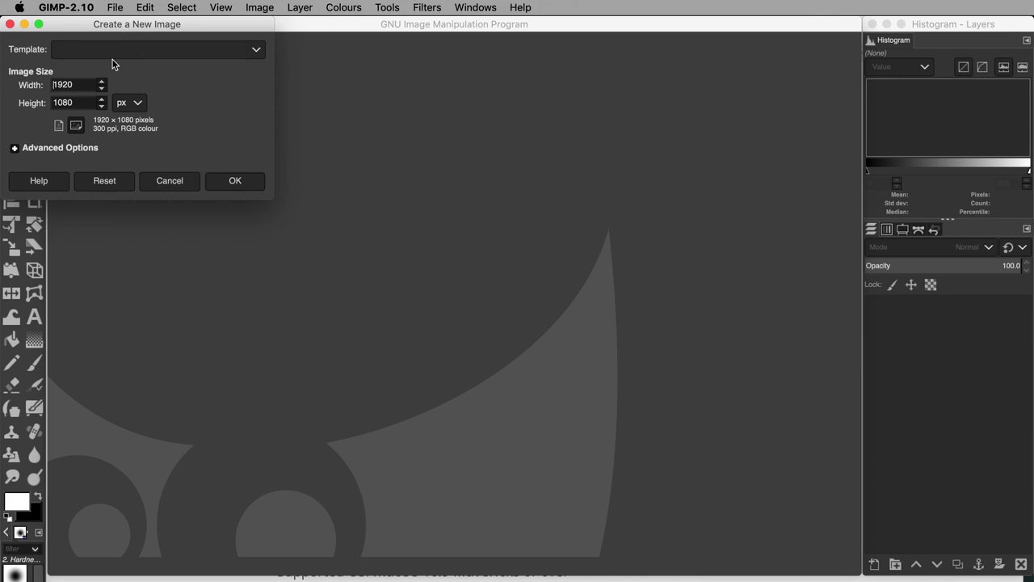
double_click(71, 84)
text(2048)
double_click(81, 101)
text(2048)
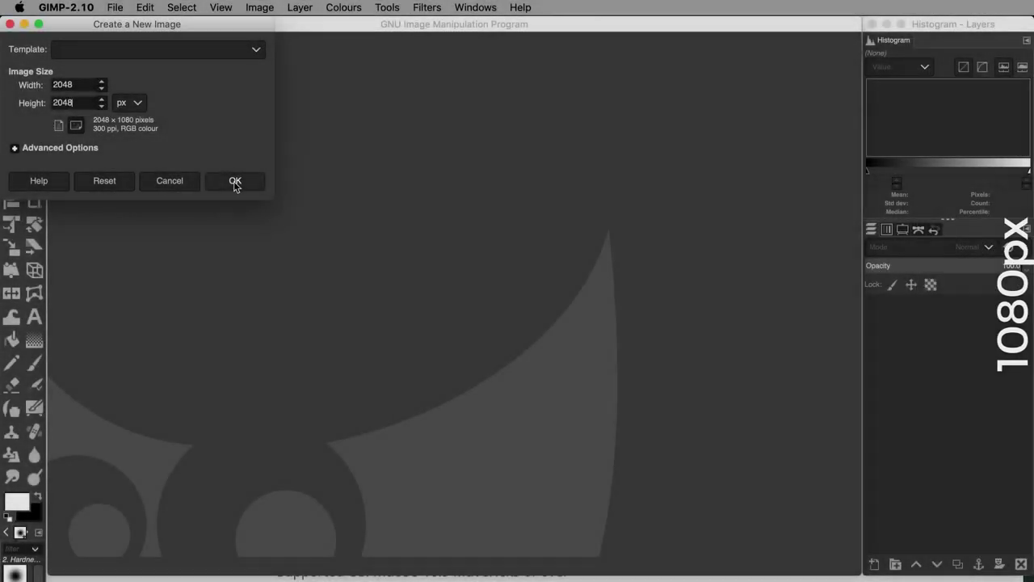
click(234, 183)
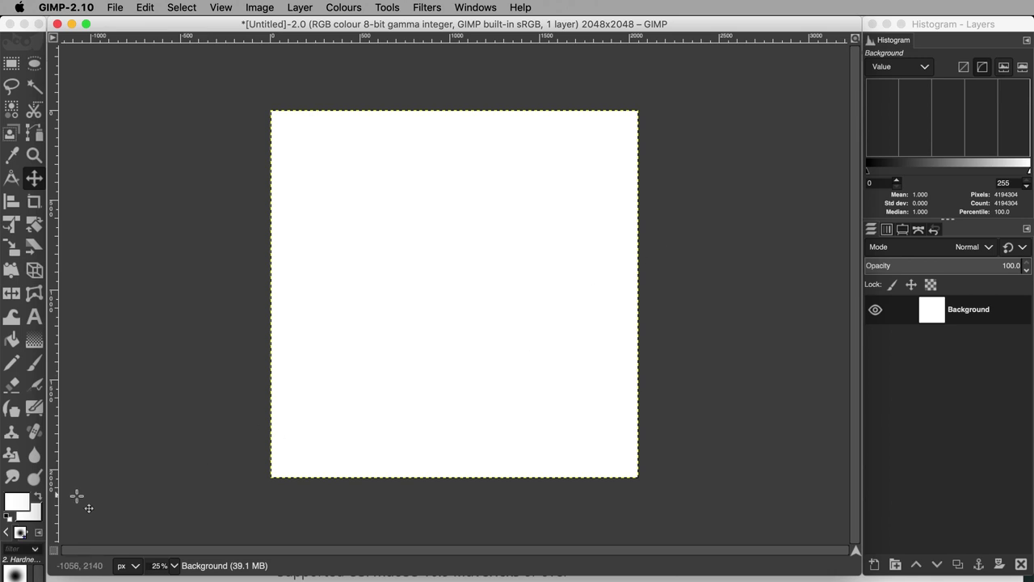
- Pick pure red ff0000 in the foreground colour chooser and confirm it
click(20, 502)
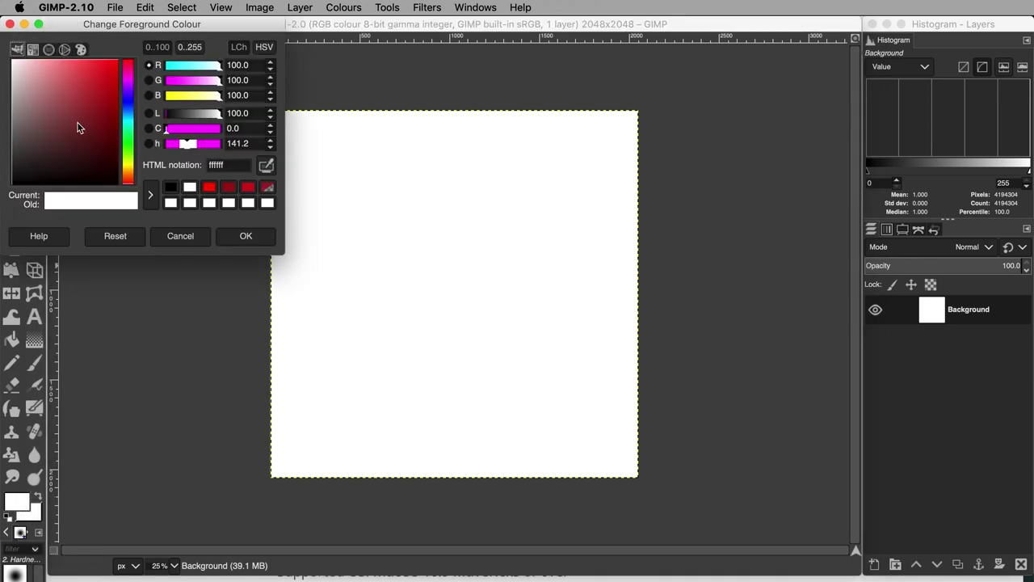
drag(65, 136, 124, 57)
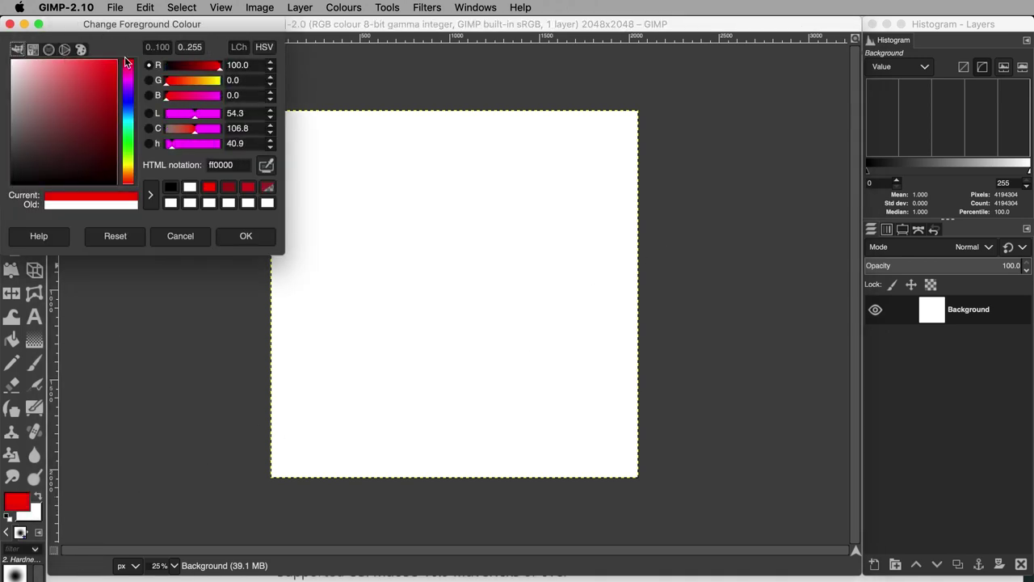
click(246, 236)
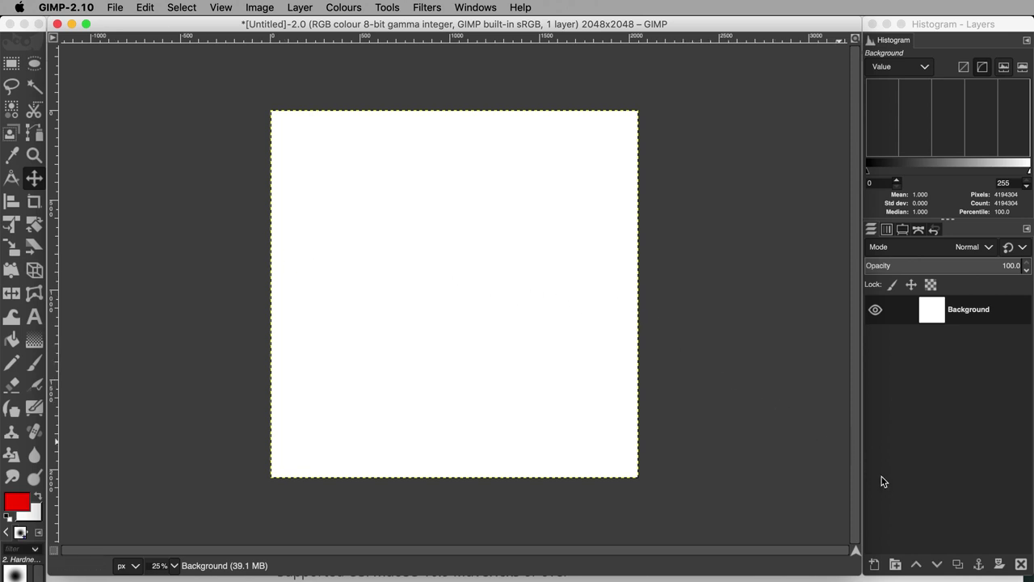
- Start a new layer named '1' with width 800, keeping pixels as the unit
click(876, 569)
drag(793, 305, 636, 160)
text(1)
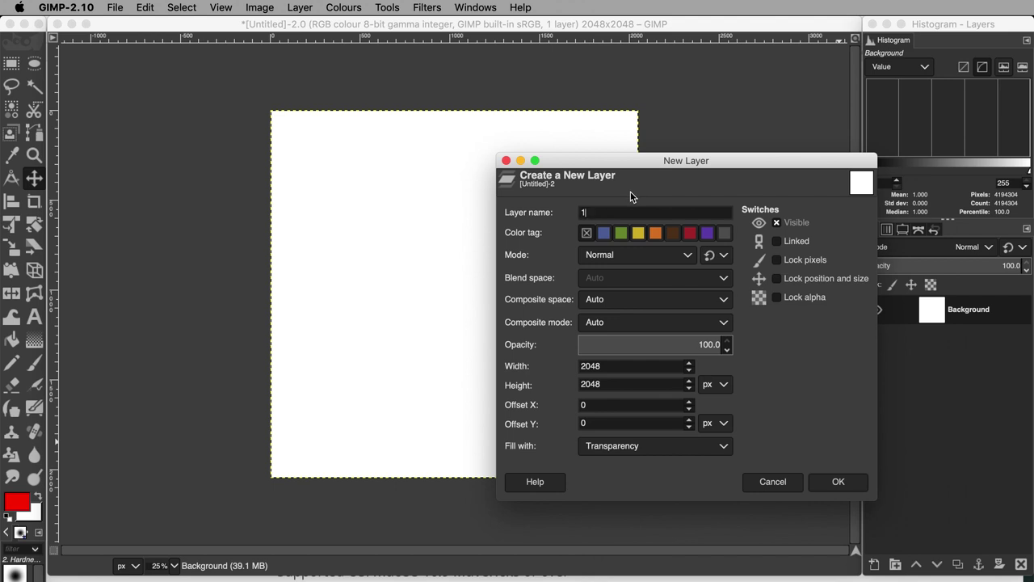
click(649, 384)
click(726, 386)
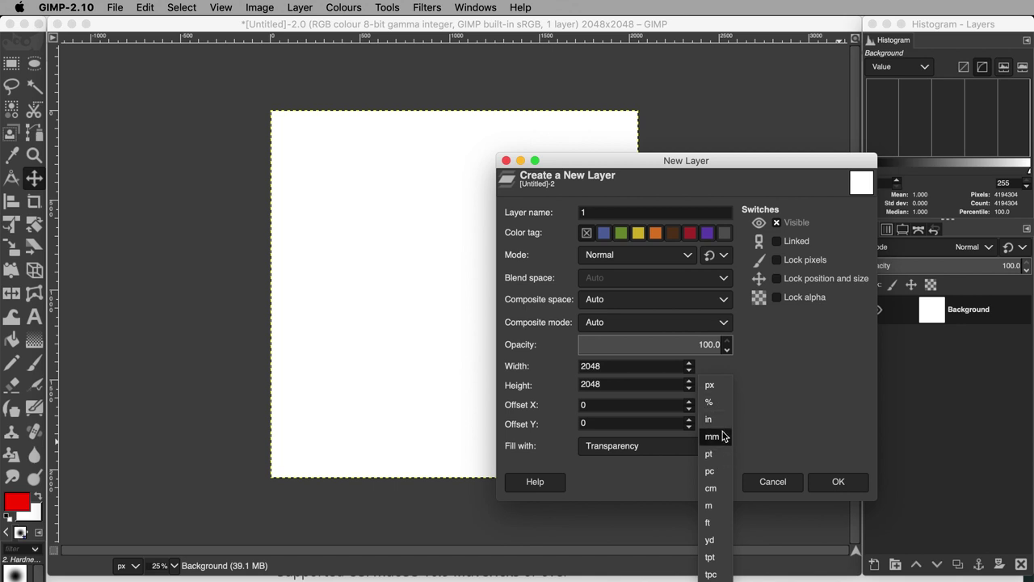
click(718, 386)
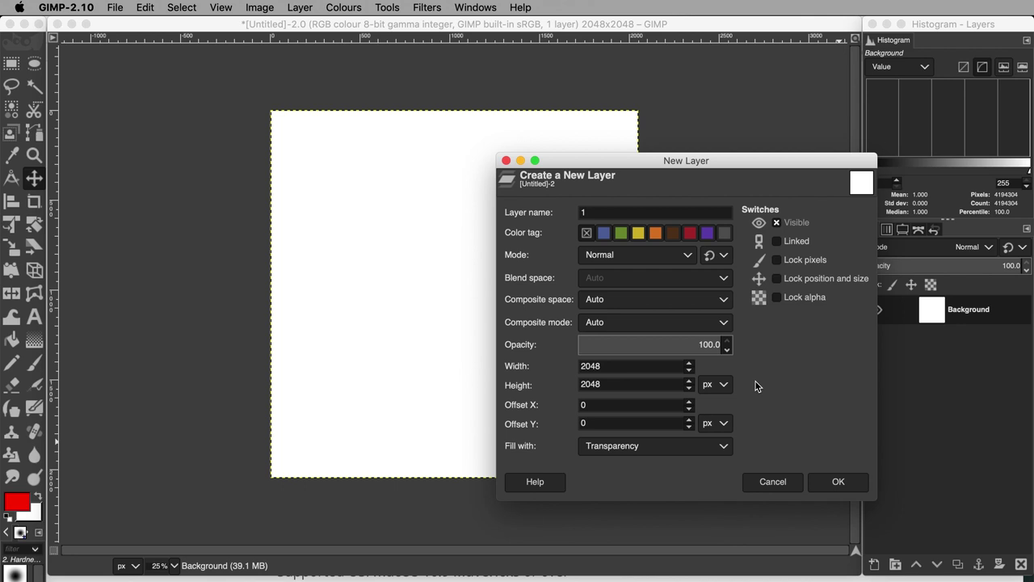
drag(614, 365, 563, 370)
text(800)
- Fill layer 1 with the foreground red at 500 px height and create it
drag(604, 384, 591, 384)
drag(611, 366, 565, 367)
click(640, 446)
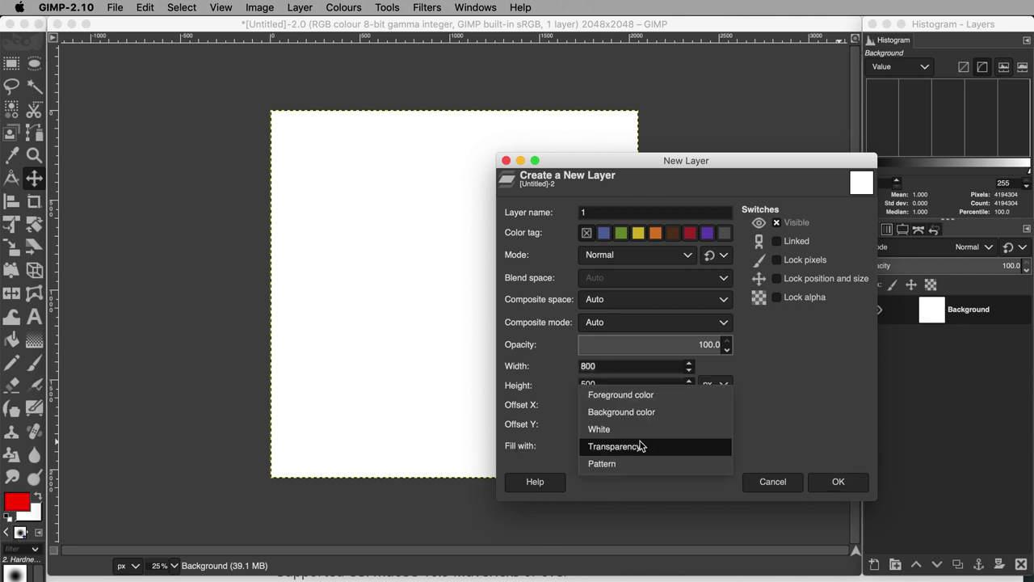
click(640, 446)
click(640, 446)
click(652, 399)
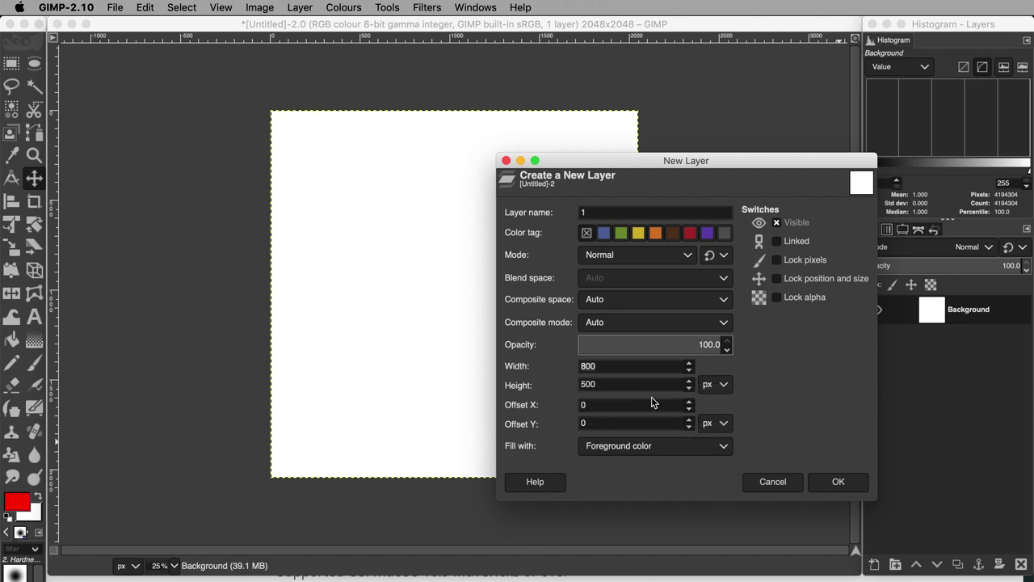
click(838, 483)
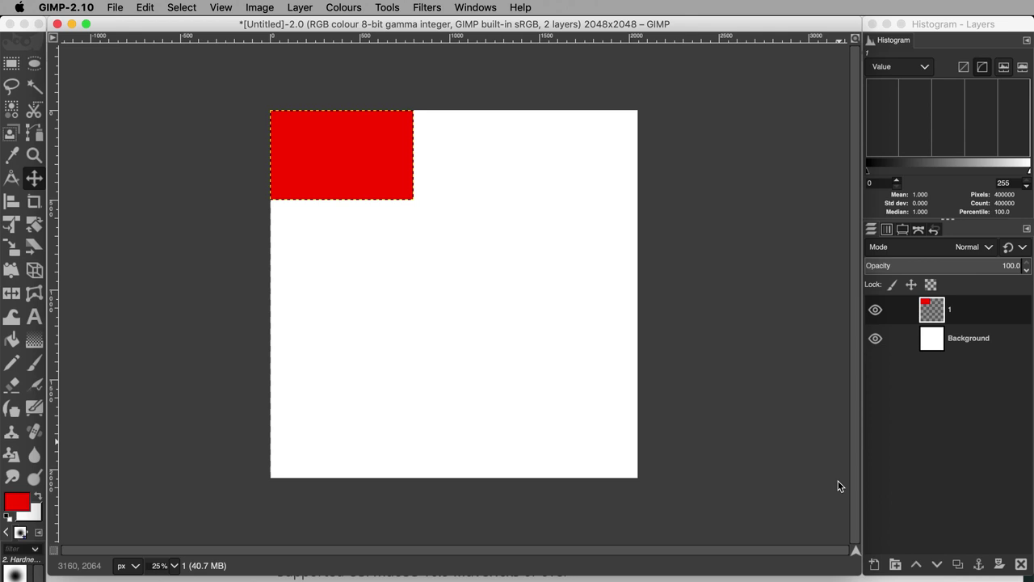
- Add layer '2' at 1000 × 500 px filled with the foreground red
click(876, 564)
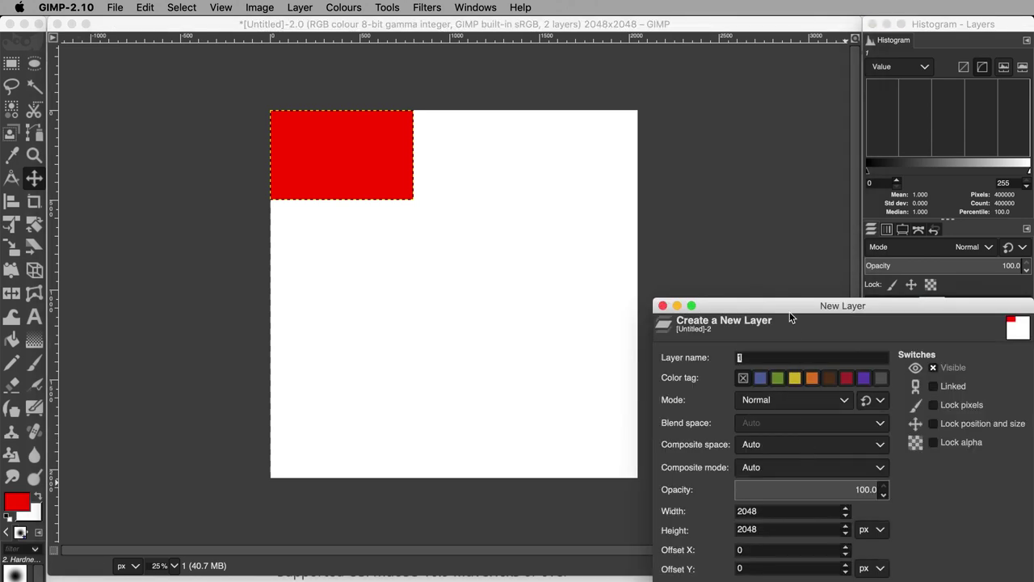
drag(786, 305, 644, 158)
text(2)
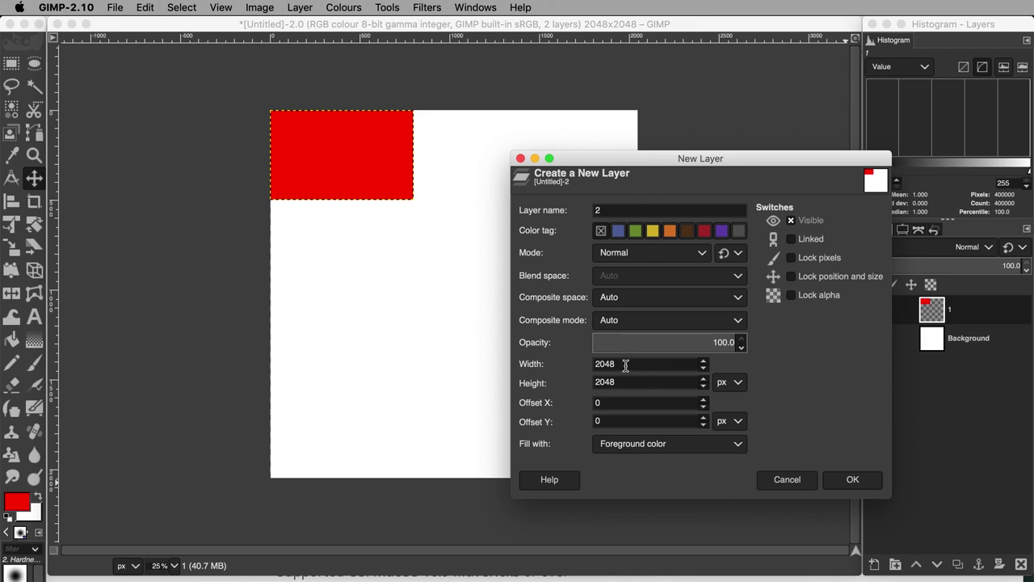
drag(635, 364, 581, 368)
text(1000)
key(Tab)
text(500)
click(853, 480)
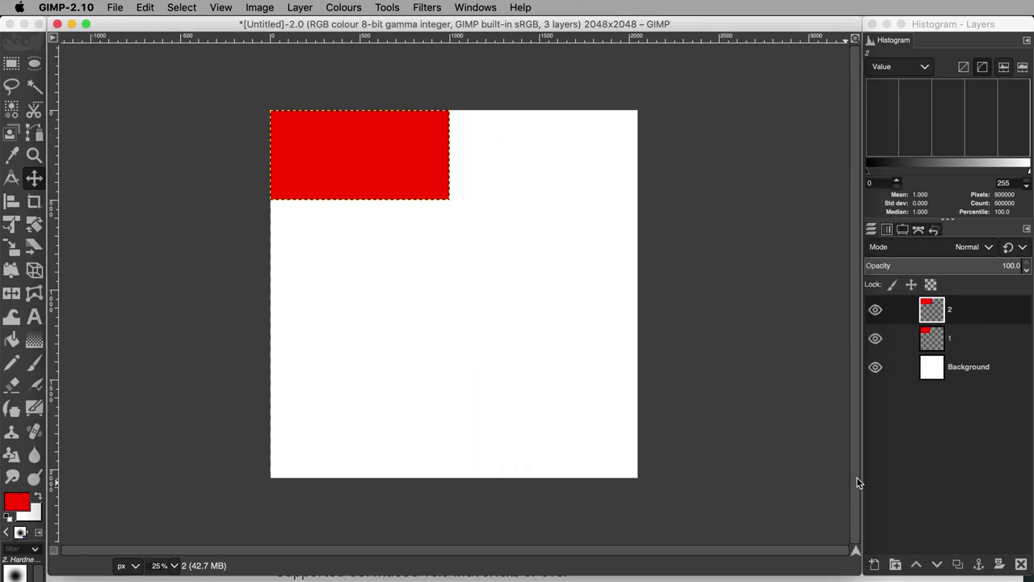
- Add red layer '3' at 1200 × 500 px
click(874, 564)
drag(772, 311, 676, 197)
text(3)
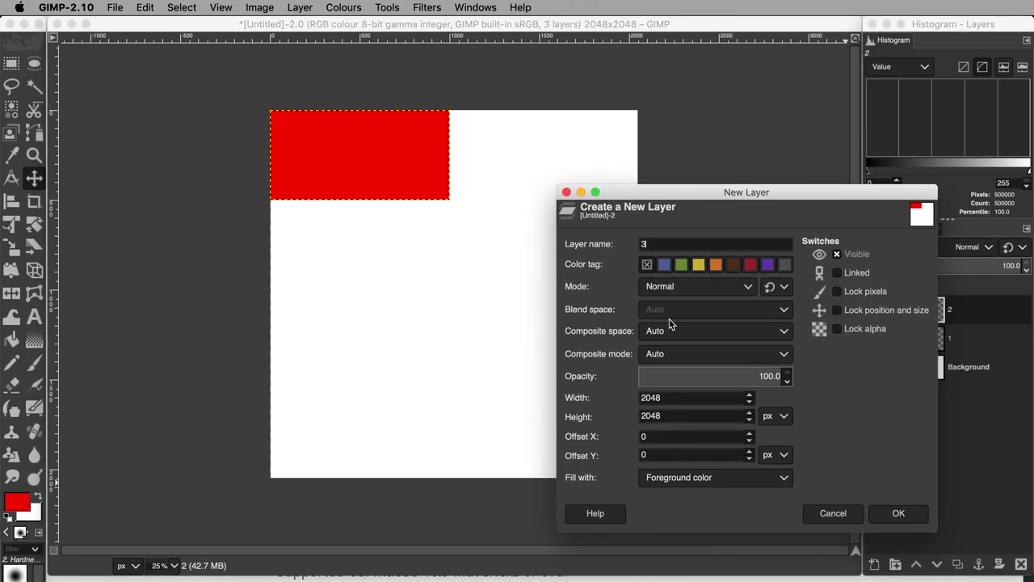
double_click(668, 399)
text(1200)
key(Tab)
text(500)
click(898, 513)
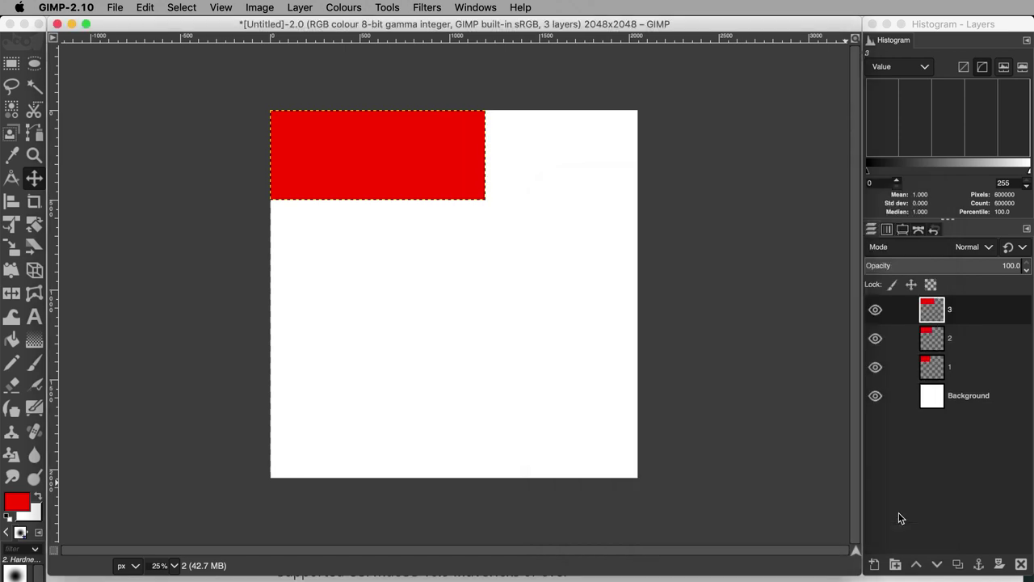
- Add red layer '4' at 1400 × 500 px
click(874, 564)
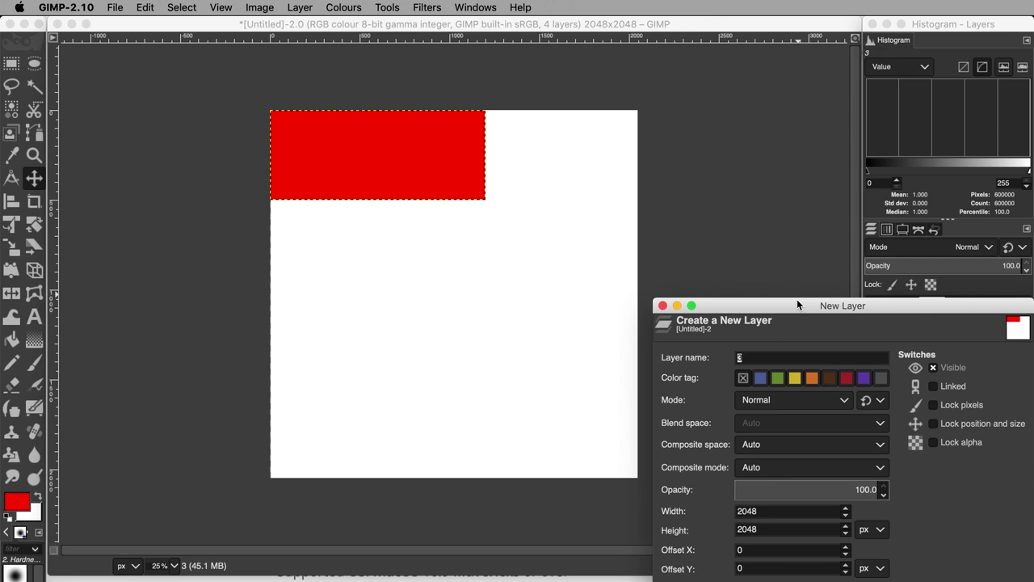
drag(797, 299, 668, 158)
text(4)
drag(640, 352, 554, 347)
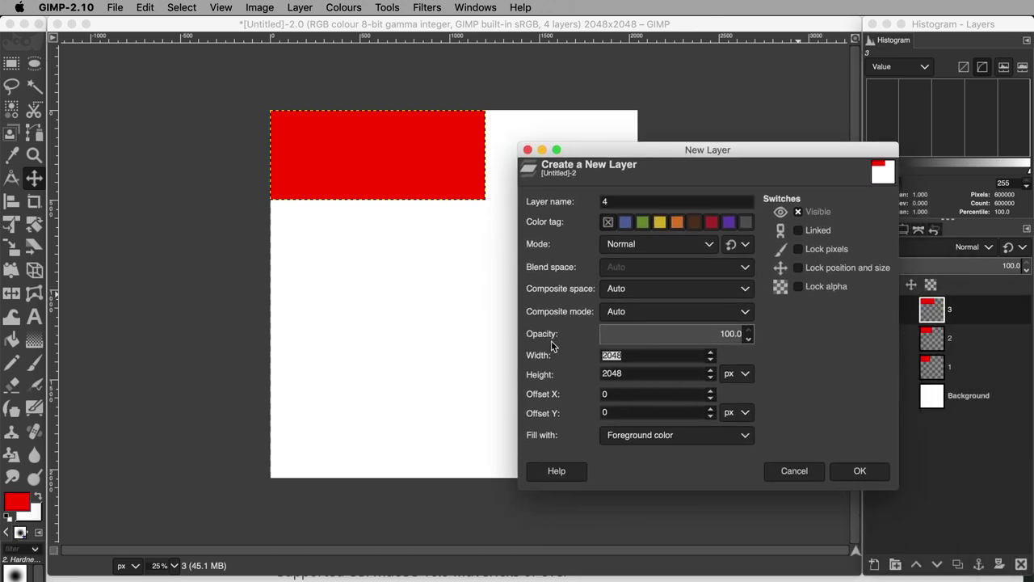
text(1400)
drag(634, 373, 568, 365)
text(500)
click(848, 475)
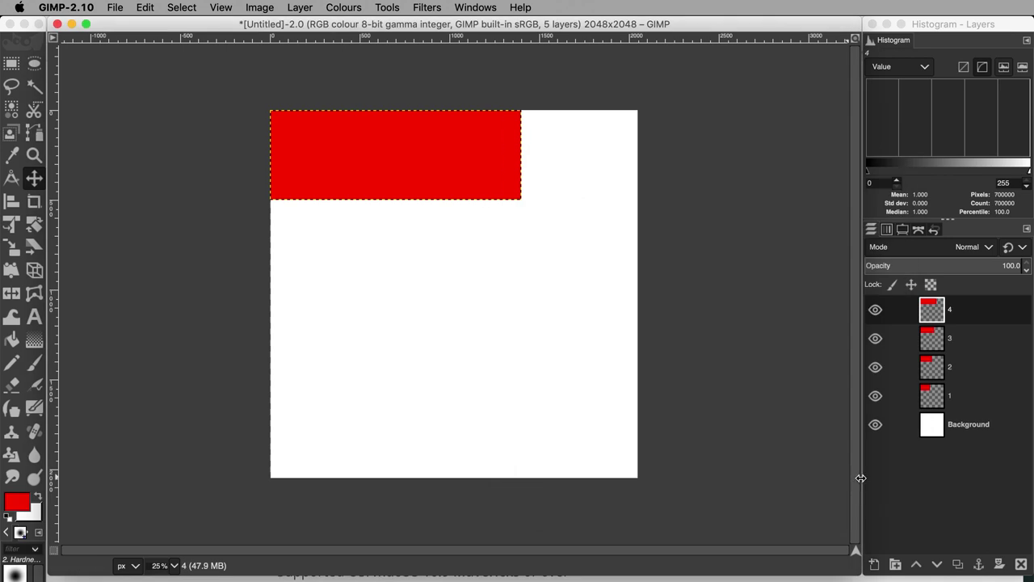
- Add red layer '5' at 1600 × 500 px
click(877, 565)
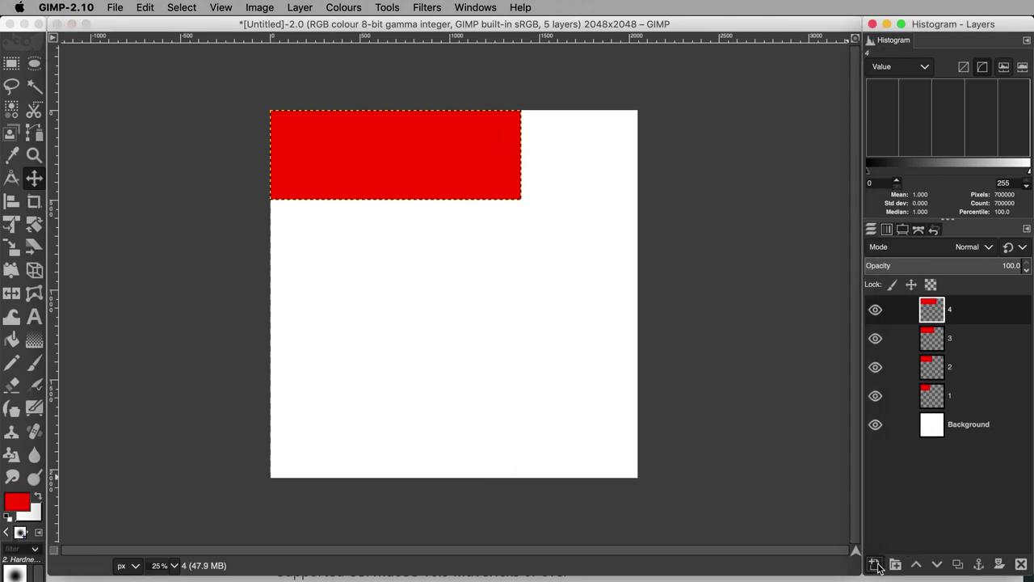
drag(748, 300, 579, 114)
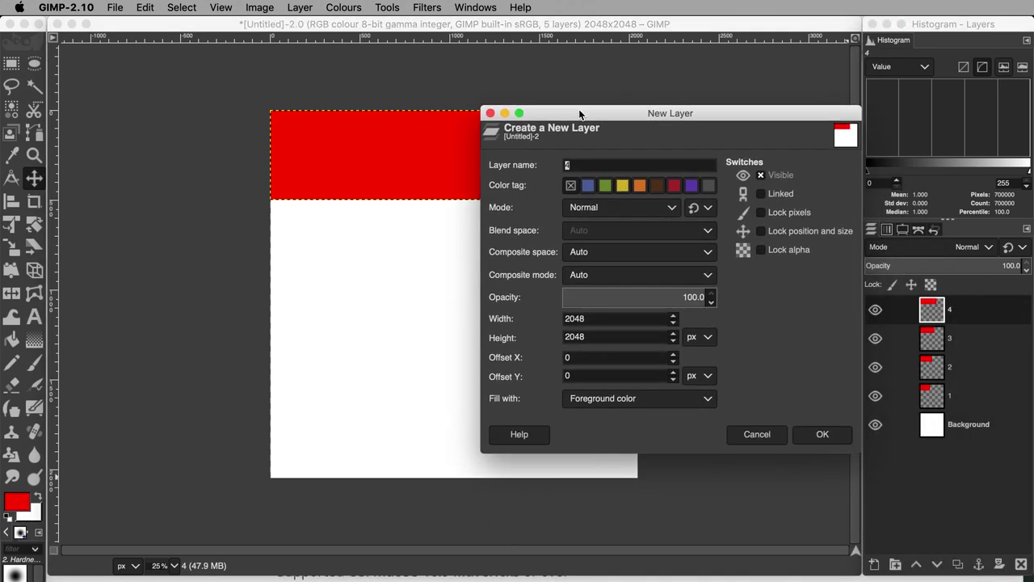
text(5)
drag(595, 316, 550, 313)
text(1600)
drag(601, 337, 552, 337)
text(500)
click(813, 436)
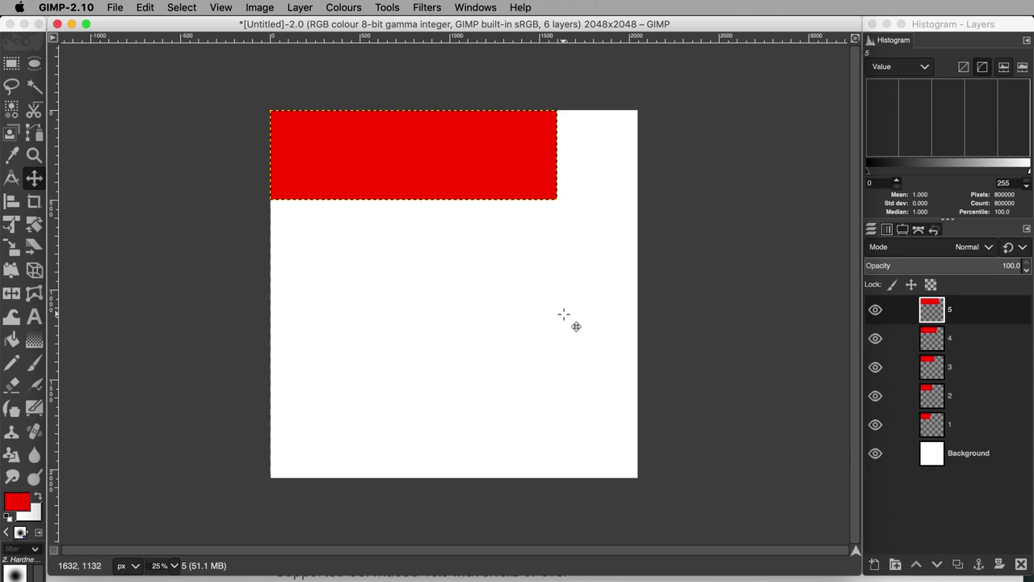
- Zoom the canvas in one step with View > Zoom > Zoom In and pan it
click(221, 8)
mouse_move(243, 52)
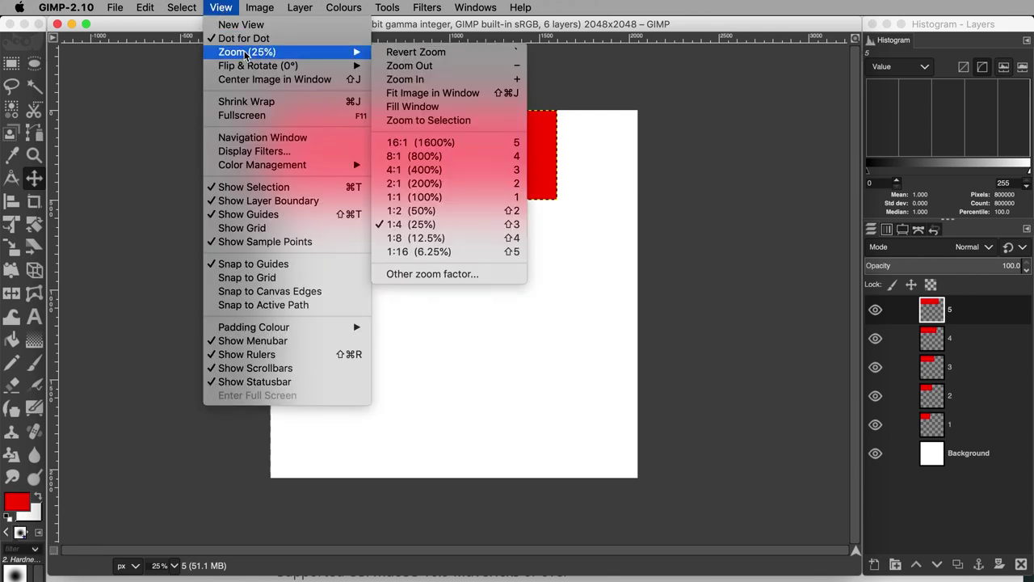
click(421, 77)
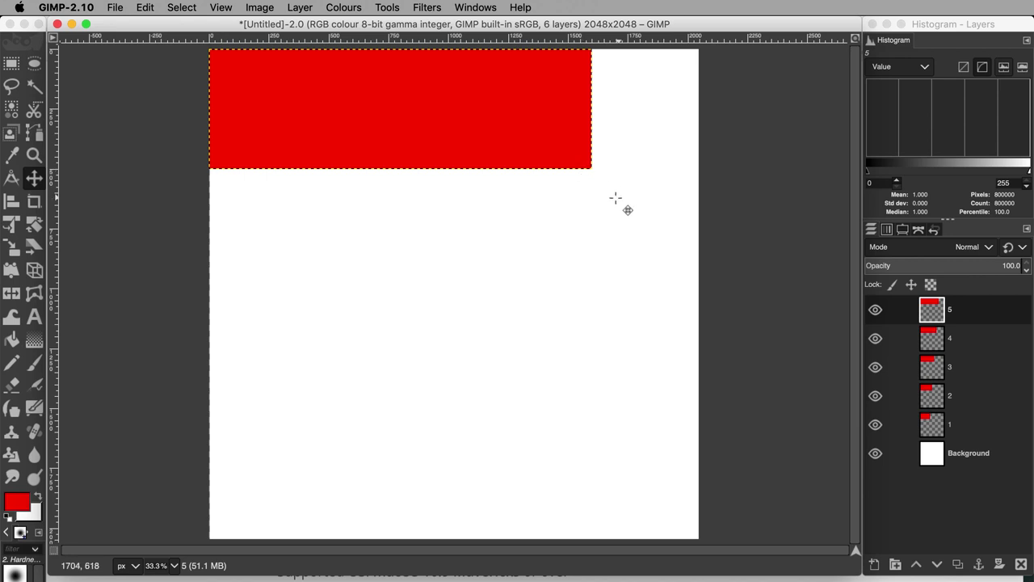
mouse_move(463, 212)
mouse_down()
mouse_move(508, 214)
mouse_move(476, 258)
mouse_move(428, 258)
mouse_move(355, 187)
mouse_move(353, 156)
mouse_move(570, 175)
mouse_move(470, 236)
mouse_move(462, 213)
mouse_up()
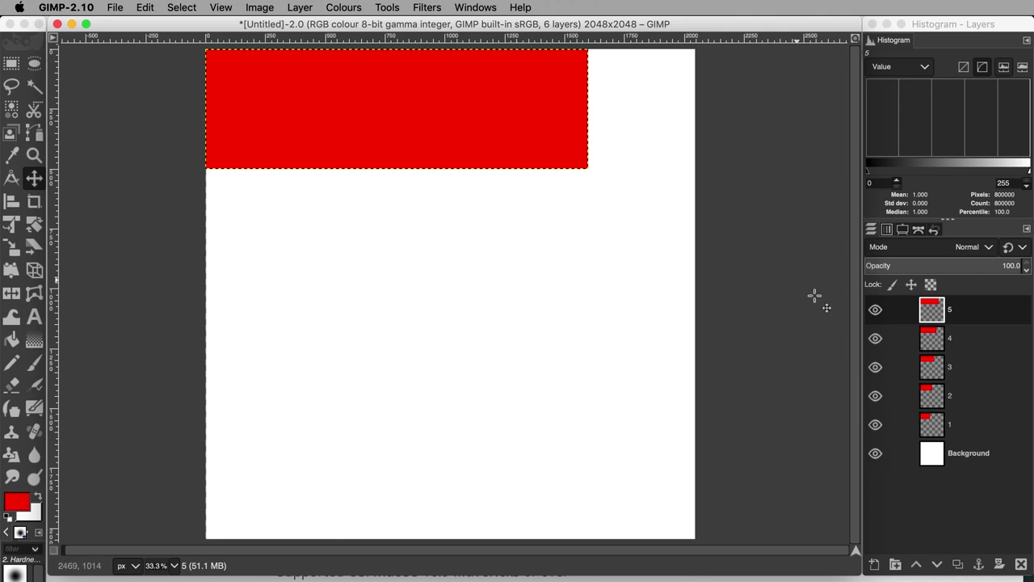
- Chain layers 5, 4, 3, 2 and 1 together in the Layers panel's link column
click(902, 315)
click(896, 314)
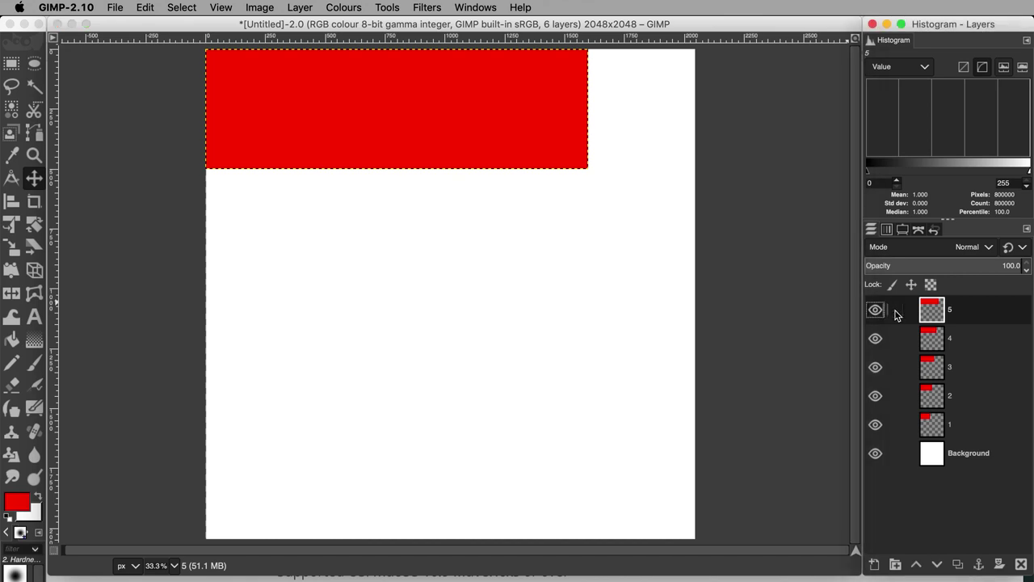
drag(897, 331, 902, 441)
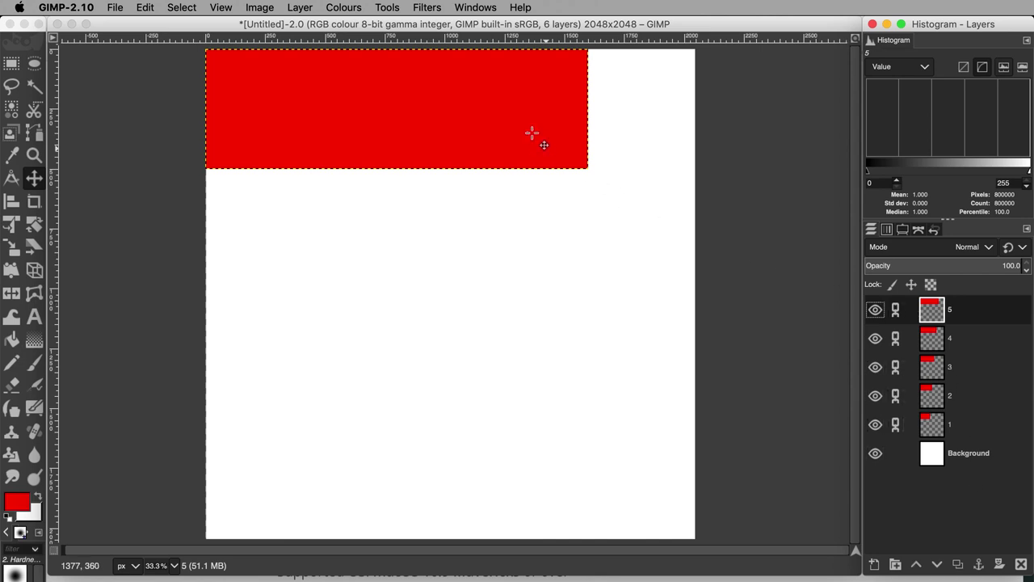
- Scale the linked red layers down together so layer 5 goes from 1600×500 to 1027×321 px
click(388, 8)
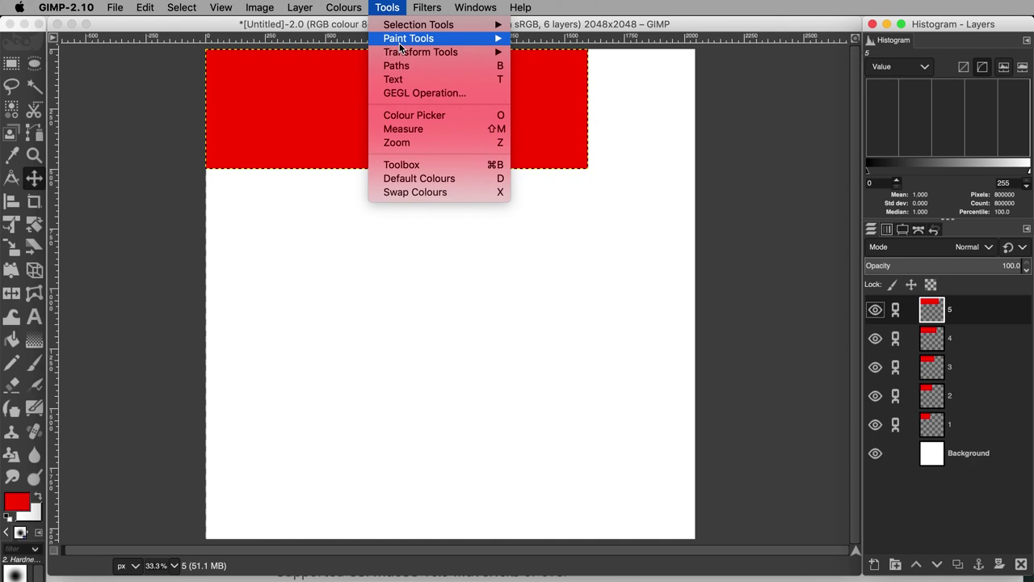
mouse_move(468, 52)
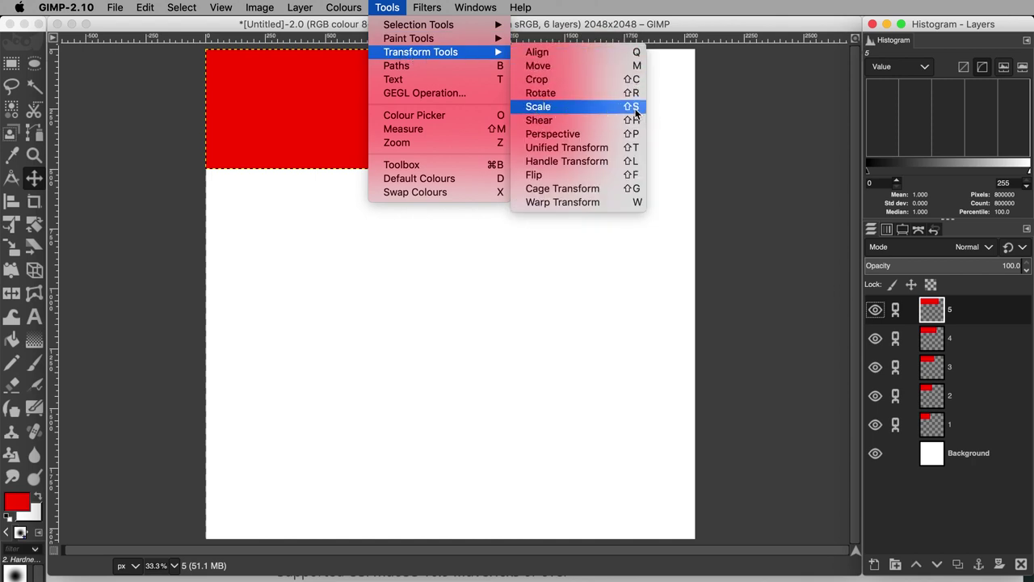
click(538, 107)
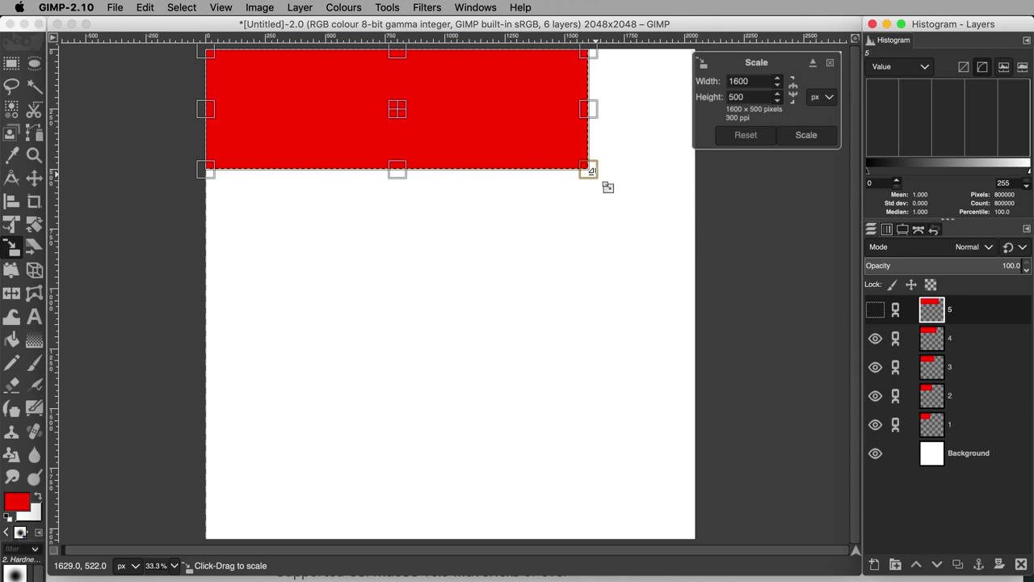
mouse_move(602, 175)
mouse_down()
mouse_move(572, 169)
mouse_move(561, 194)
mouse_move(601, 174)
mouse_up()
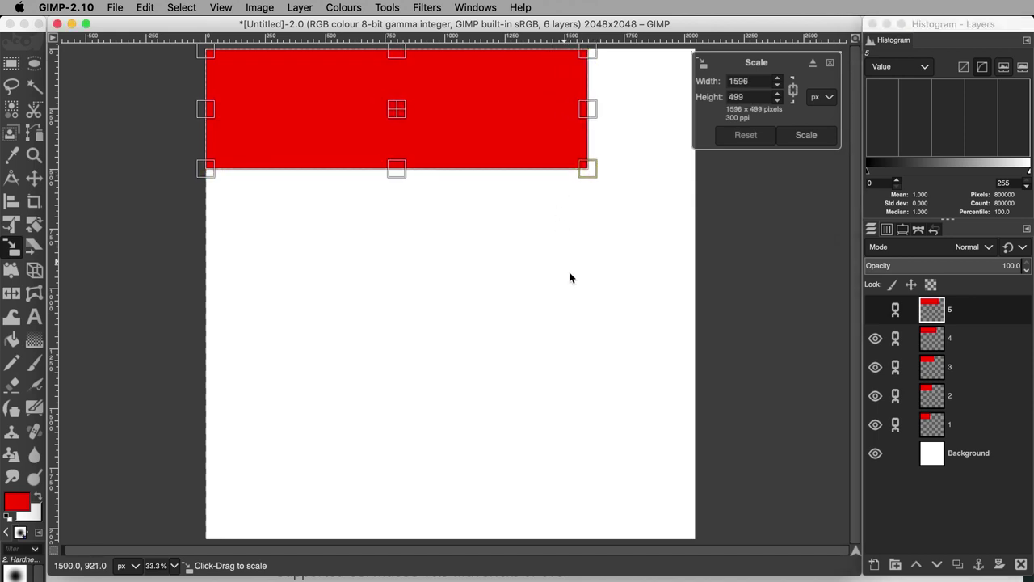
drag(569, 278, 458, 121)
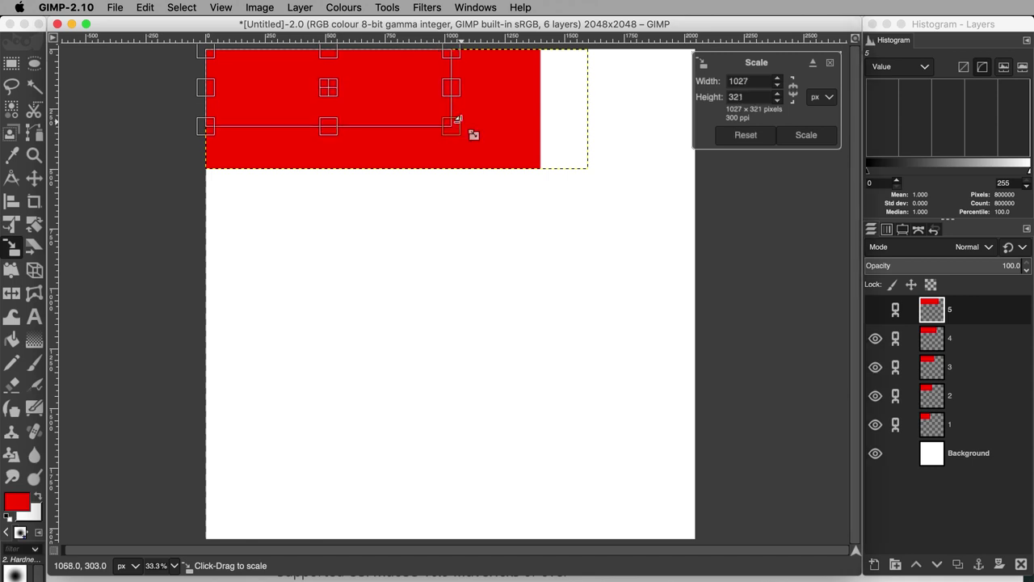
click(807, 137)
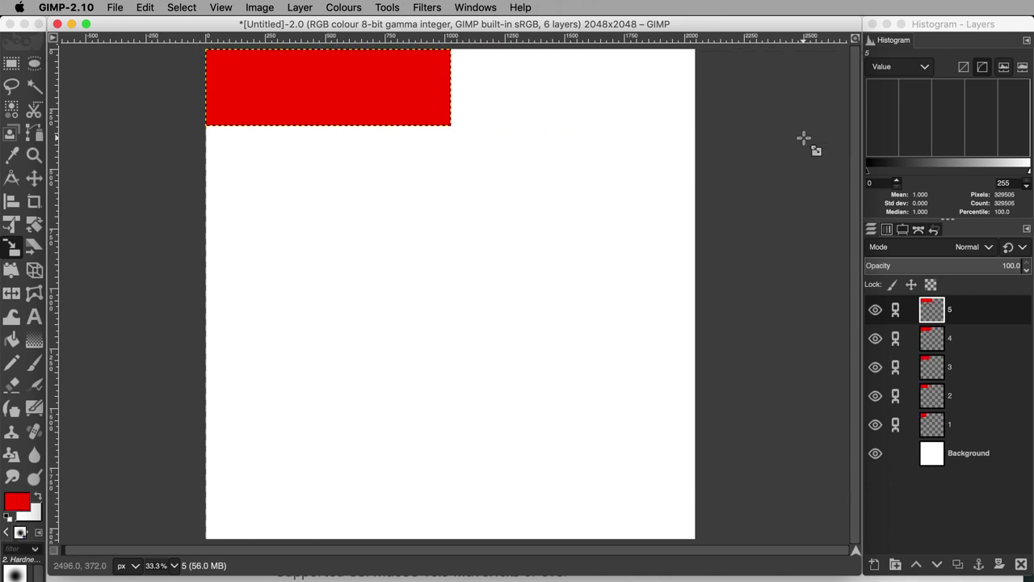
- Unlink layer 1 and move linked layers 2–5 down 315 px to sit just below it
click(896, 432)
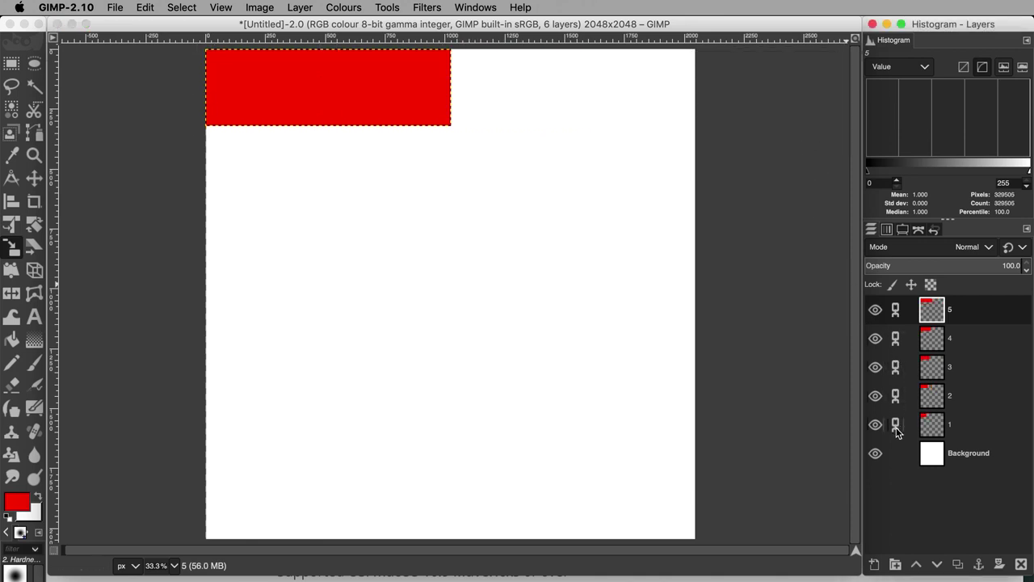
click(938, 394)
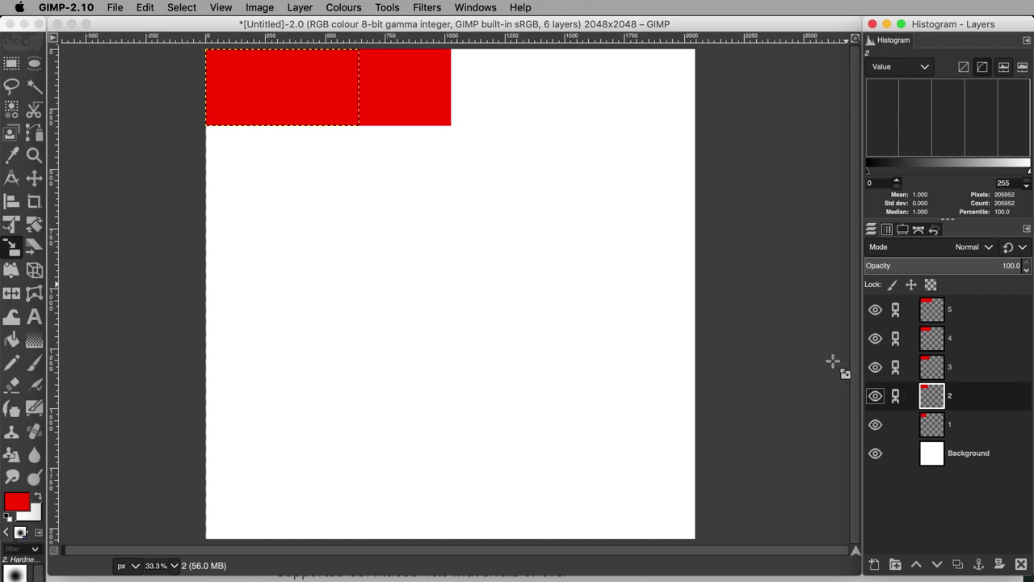
click(399, 8)
mouse_move(406, 58)
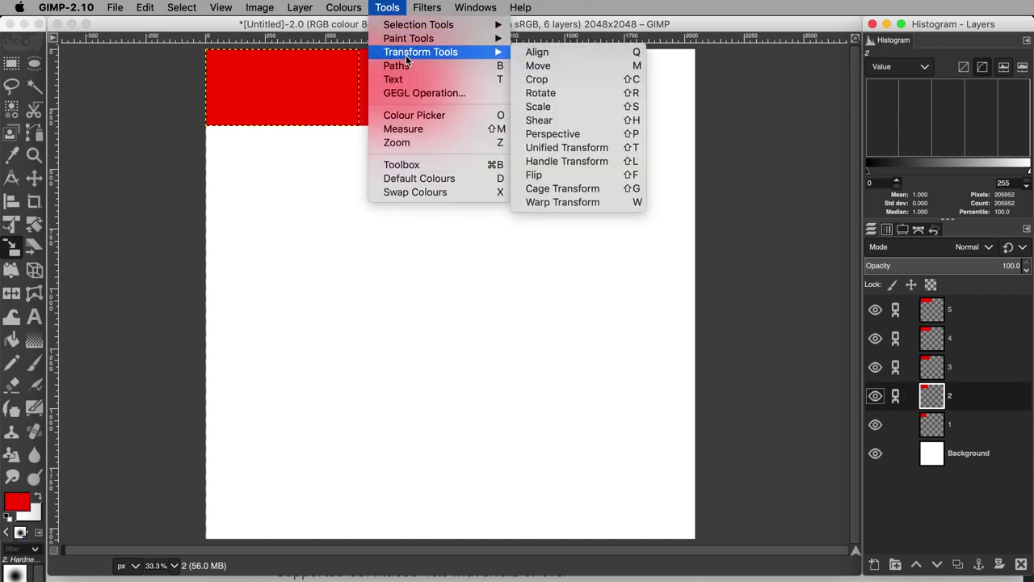
click(633, 66)
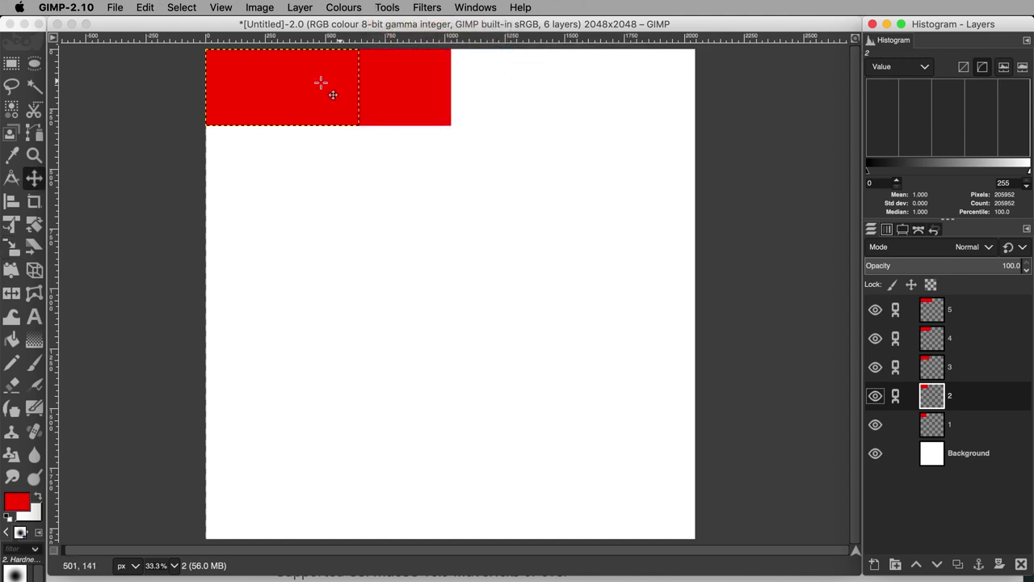
drag(308, 80, 312, 159)
scroll(342, 158, up, 2)
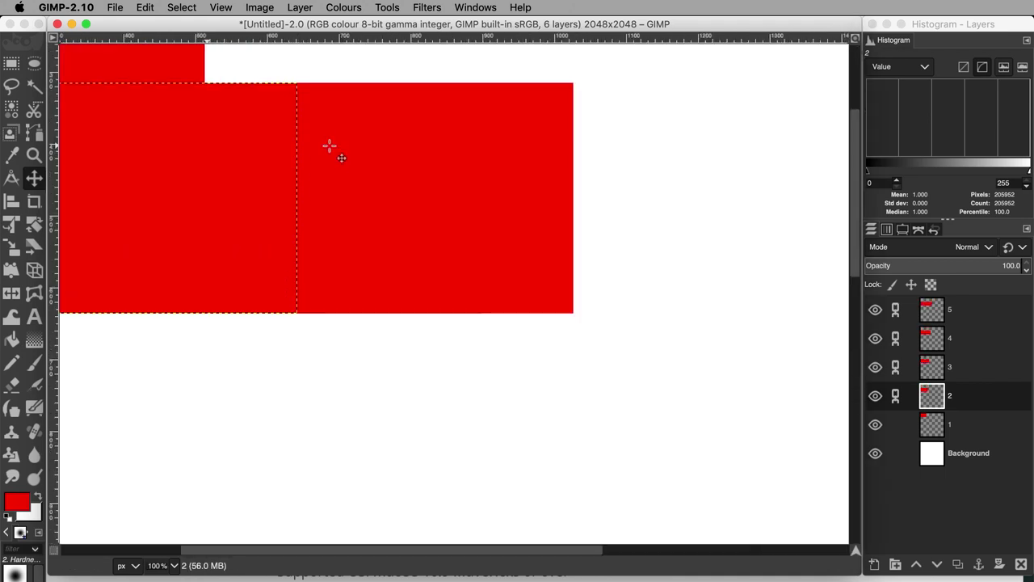
drag(237, 162, 596, 258)
key(Down)
key(Down)
key(Down)
key(Down)
key(Down)
key(Down)
key(Down)
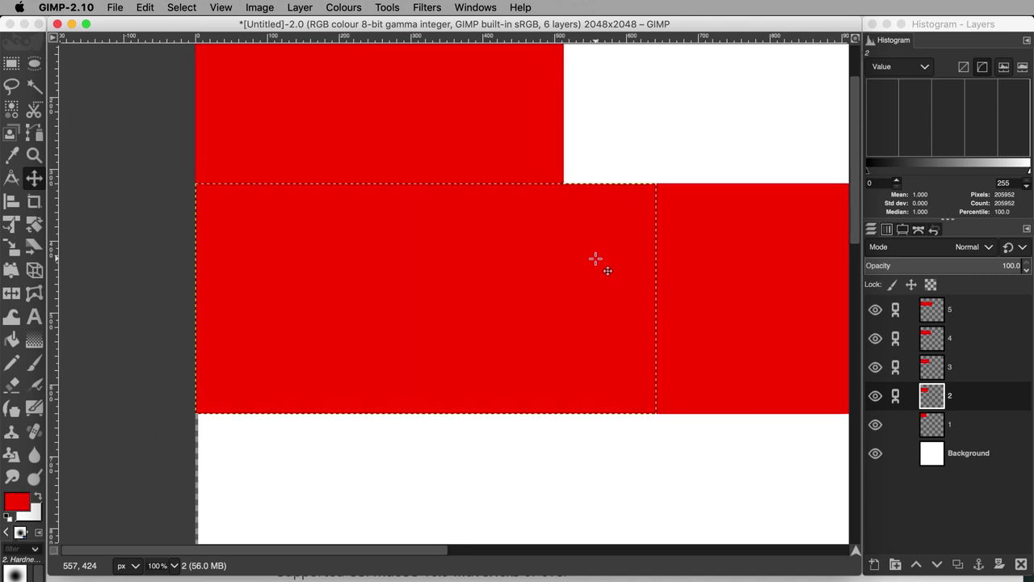
key(Up)
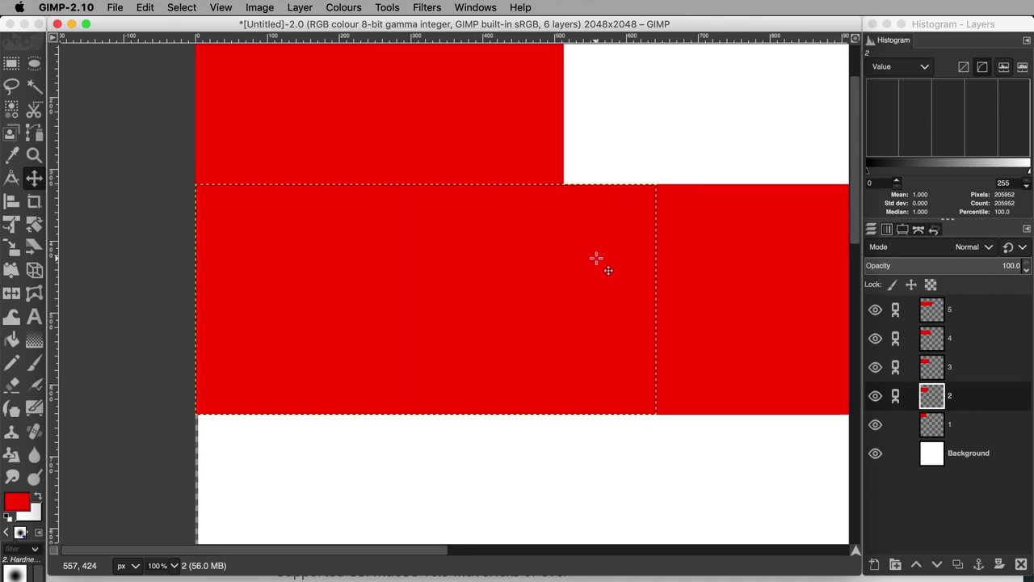
- Unlink layer 2, then drag layer 3's block and layer 4's block each down a step, about 319 px
click(895, 395)
click(933, 373)
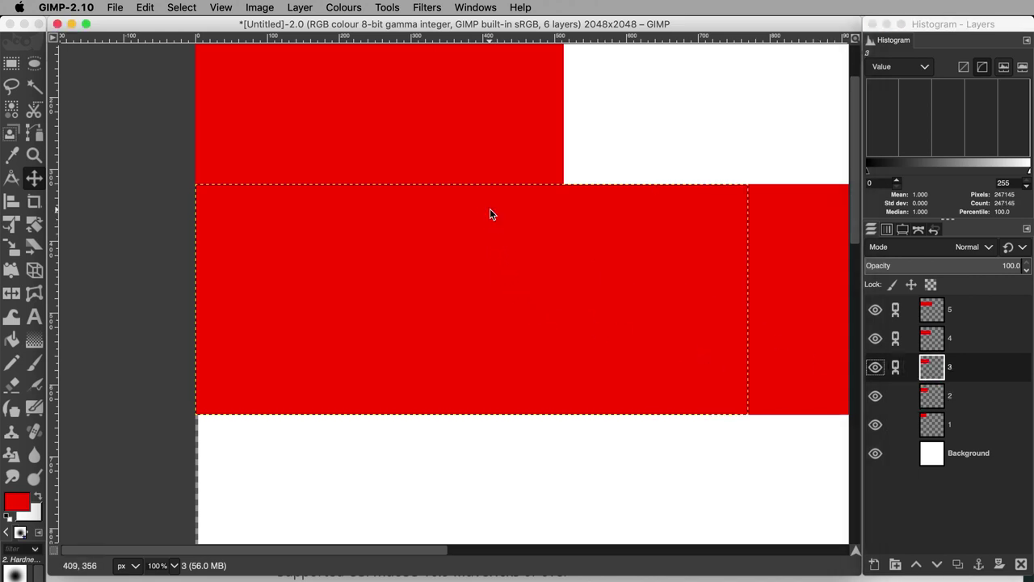
drag(490, 213, 496, 440)
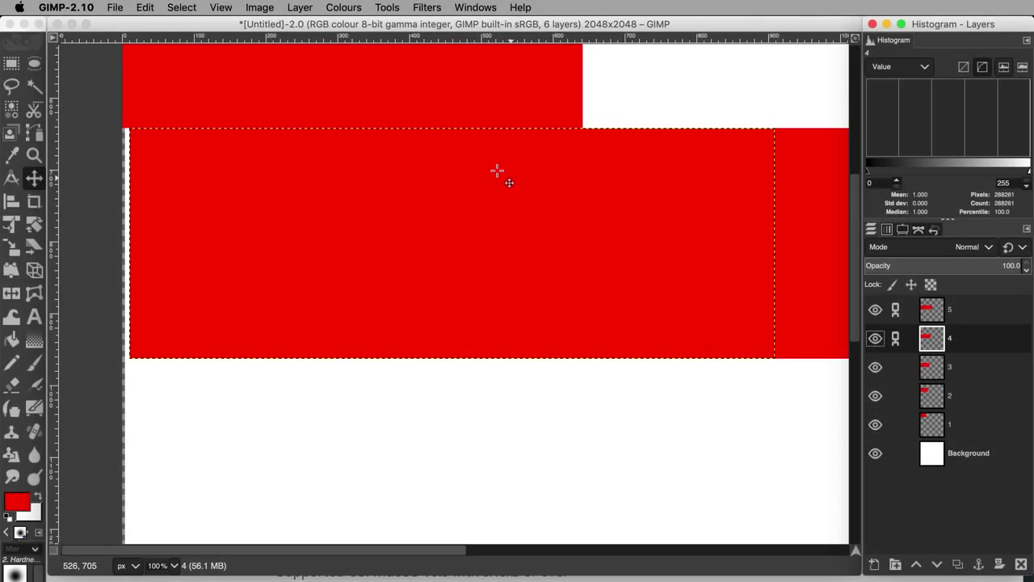
drag(496, 170, 507, 400)
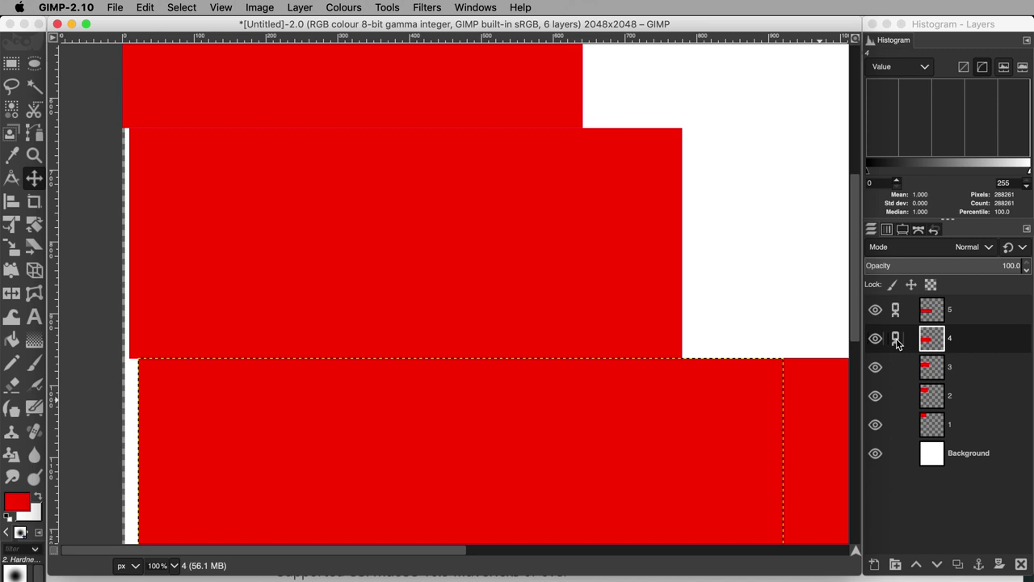
- Unlink layer 5 and move its block about 319 px down, directly beneath layer 4's block
click(932, 315)
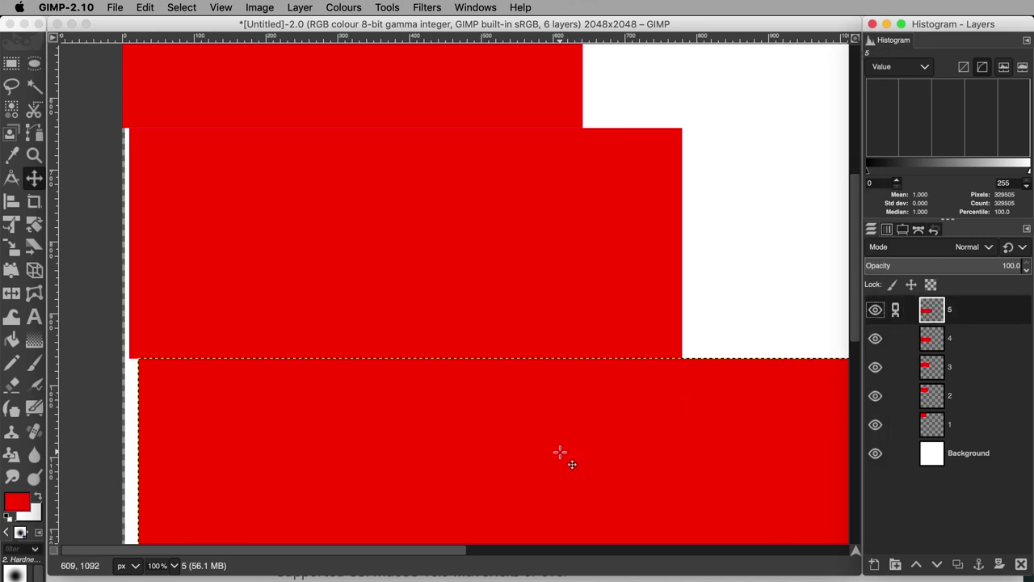
click(721, 310)
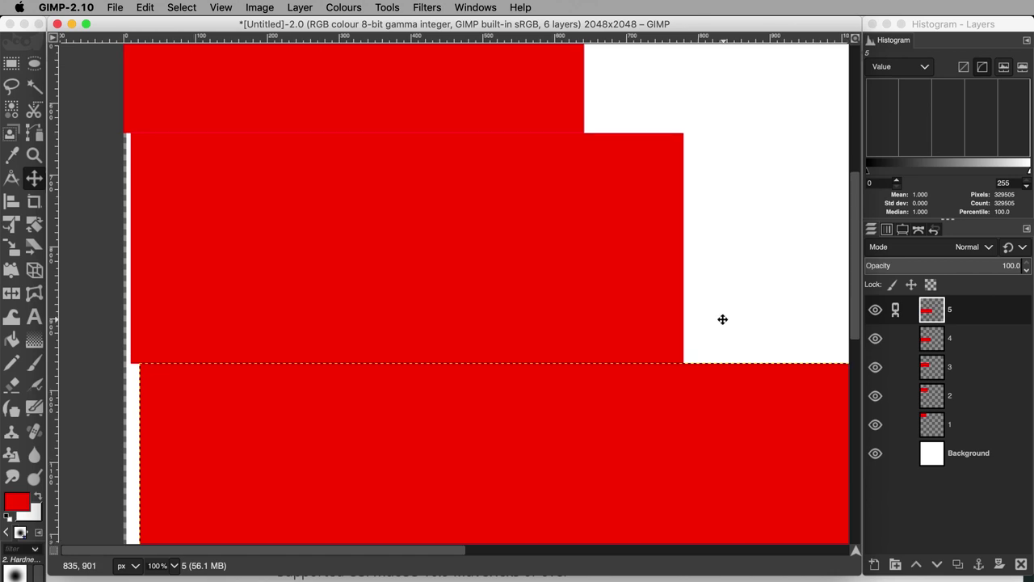
scroll(706, 337, down, 5)
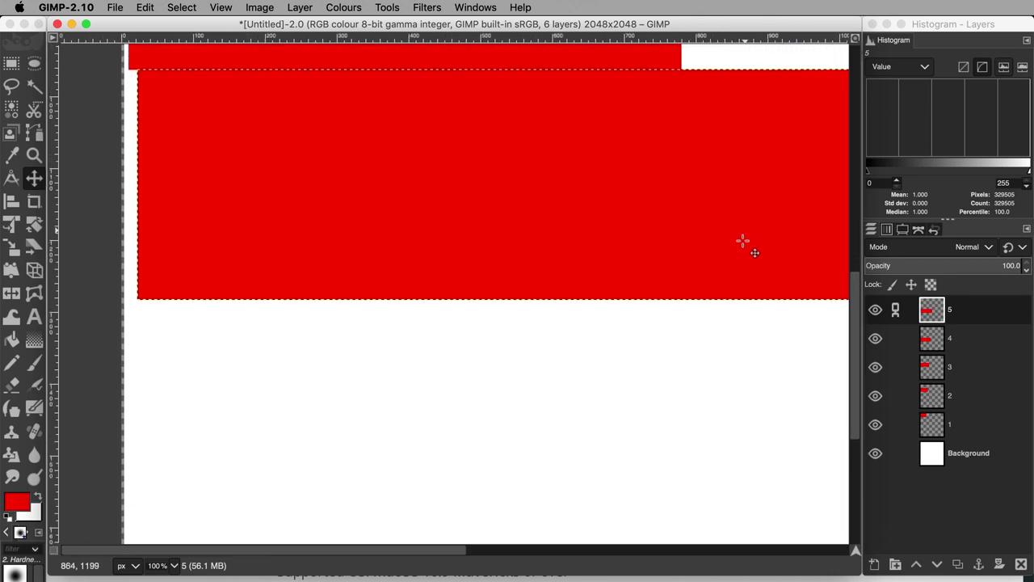
click(895, 312)
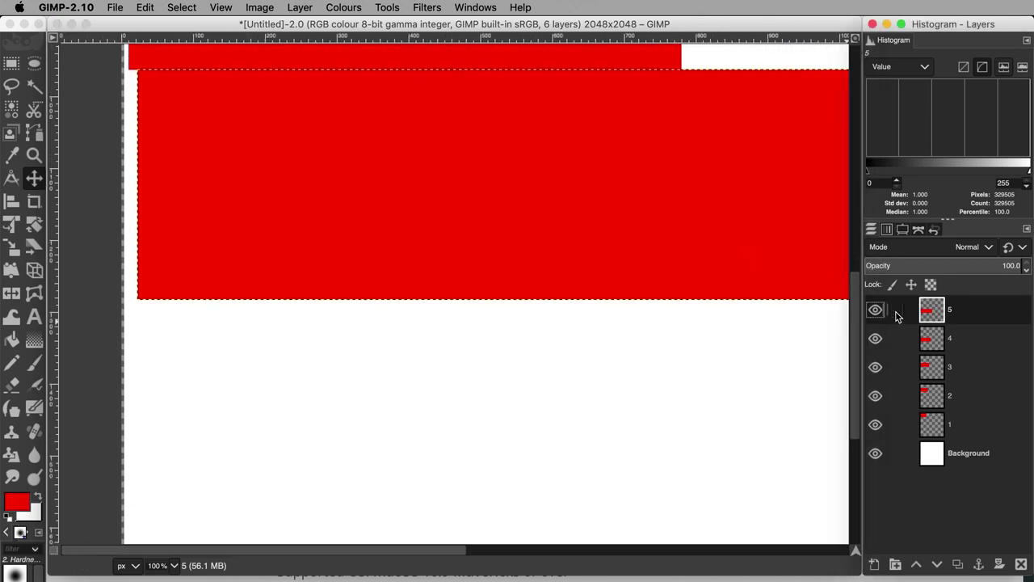
drag(650, 117, 654, 326)
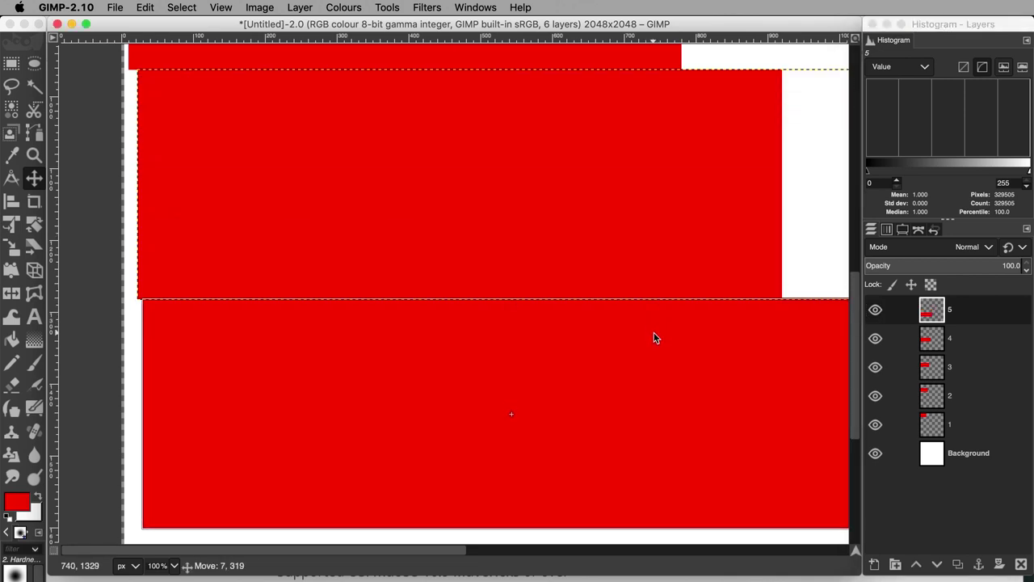
key(Down)
key(Down)
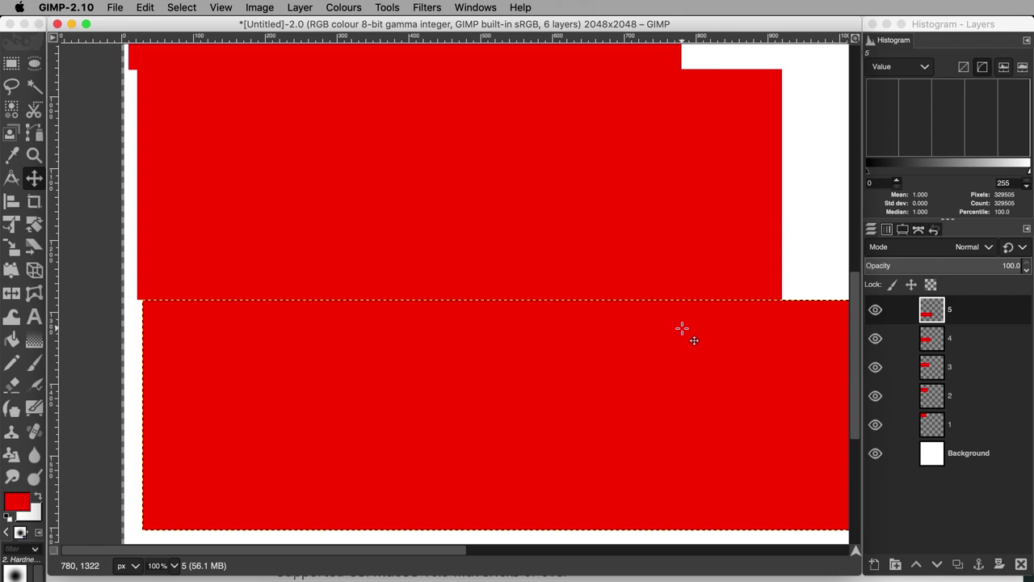
key(Up)
key(Up)
key(Up)
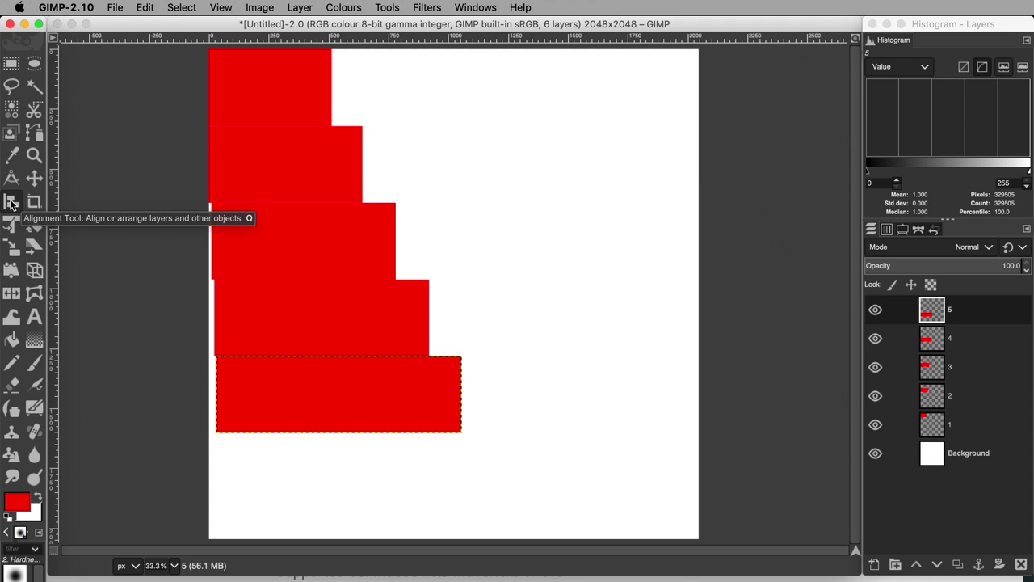
- Select all five red blocks with the Alignment tool and align their right edges to the image
click(11, 204)
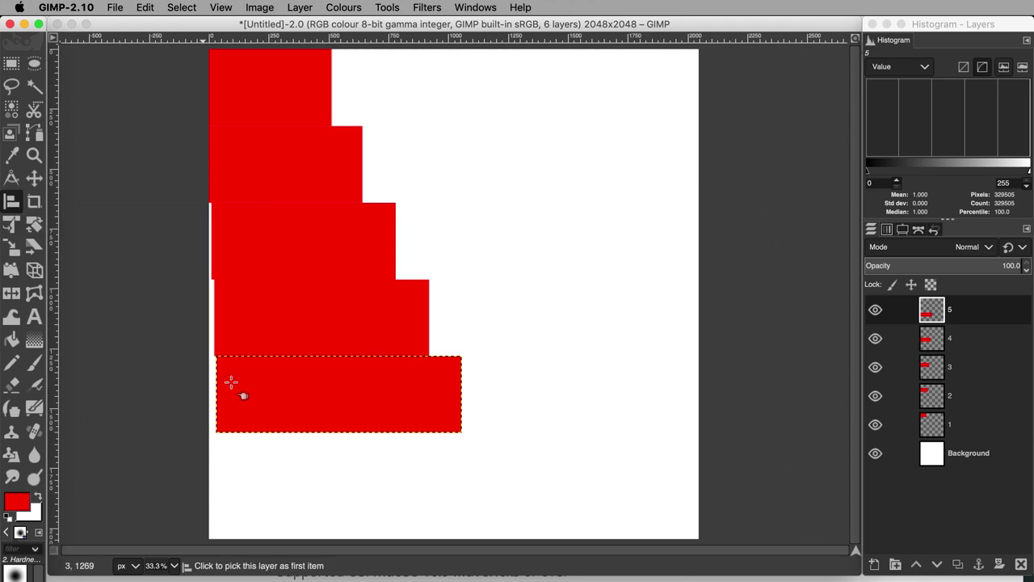
click(295, 395)
shift+click(295, 330)
shift+click(289, 249)
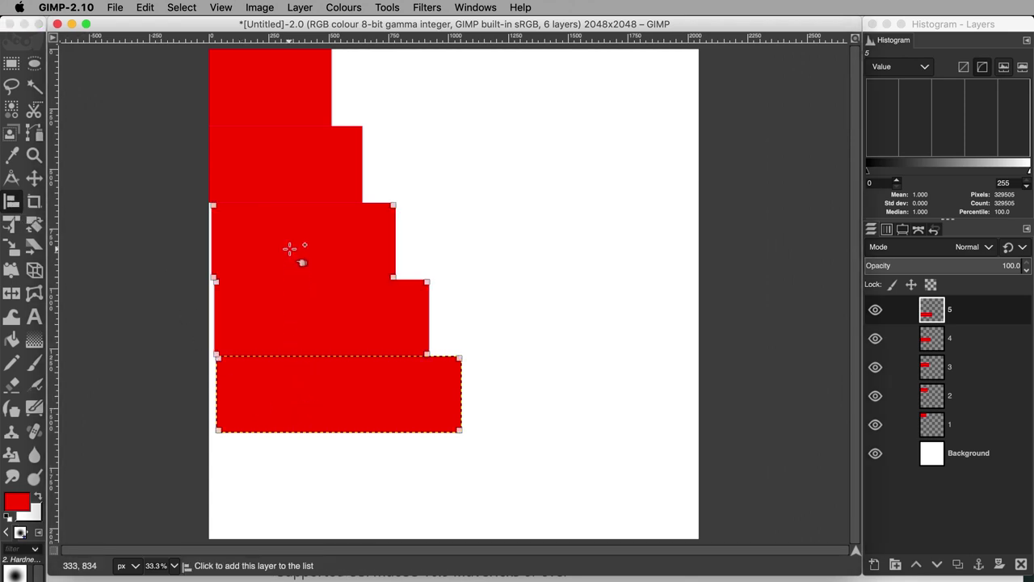
shift+click(296, 147)
shift+click(286, 74)
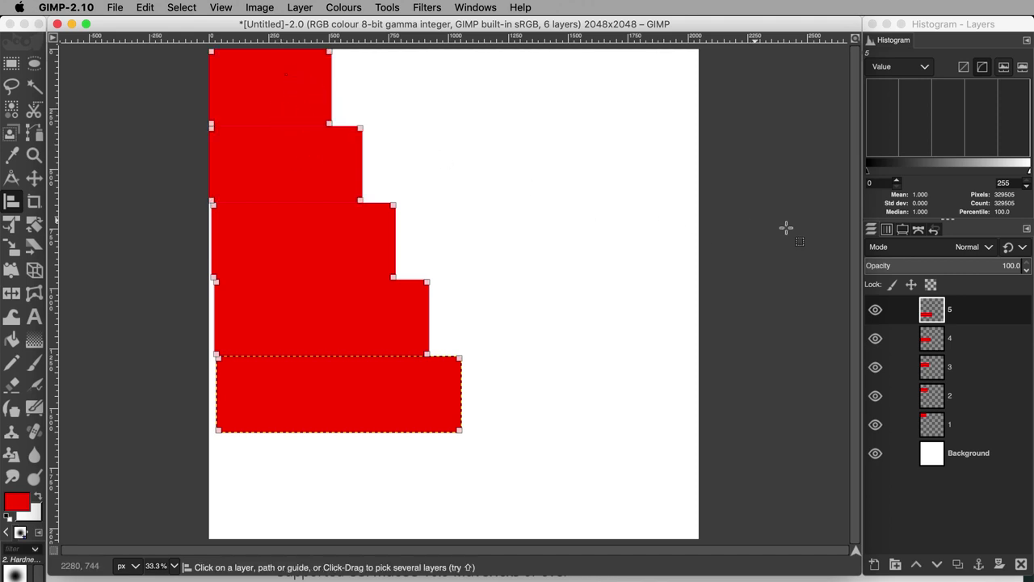
click(902, 231)
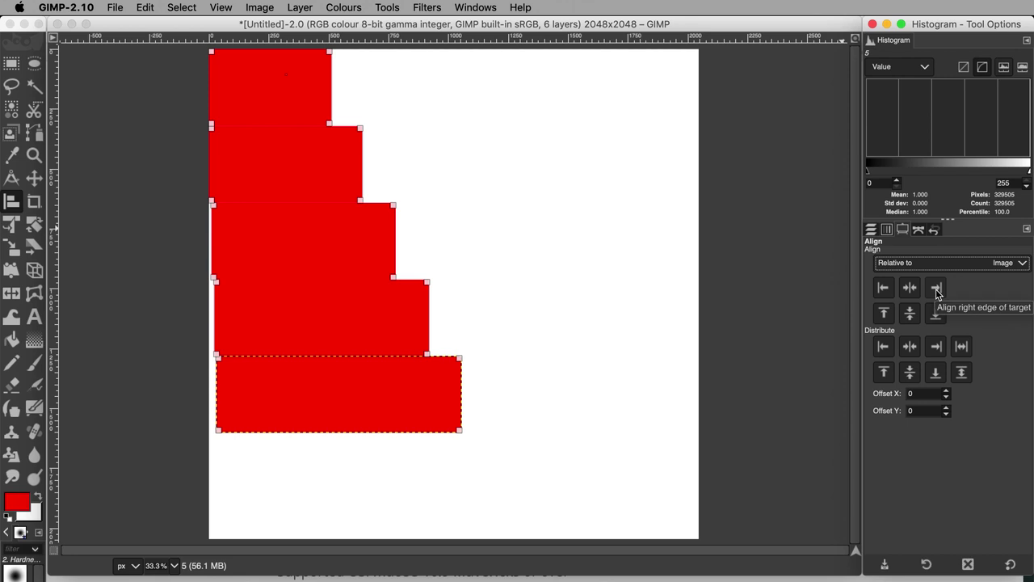
click(935, 287)
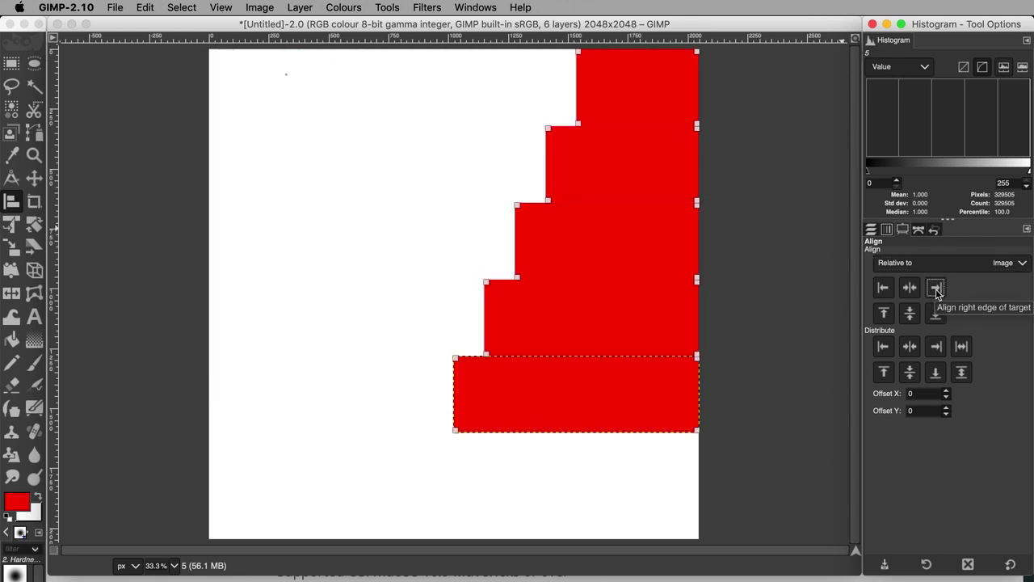
click(872, 229)
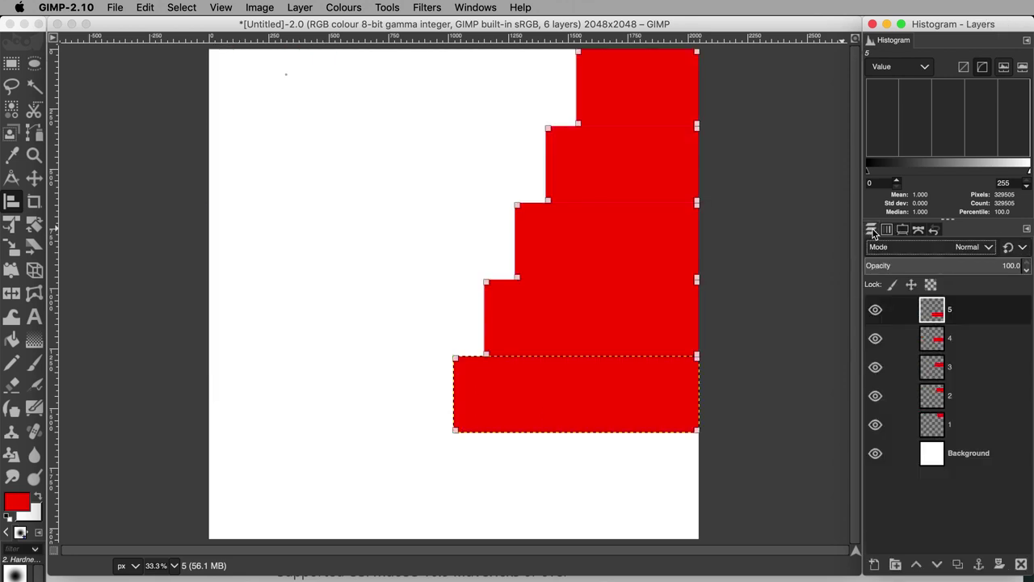
- Create a new layer group and move layers 5, 4, 3, 2 and 1 into it
click(895, 565)
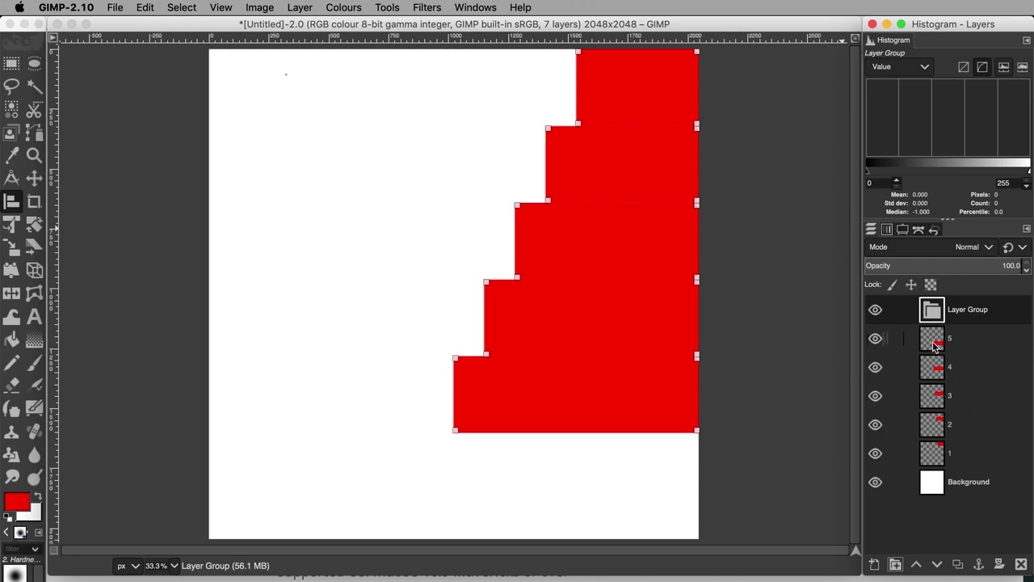
drag(935, 346, 937, 311)
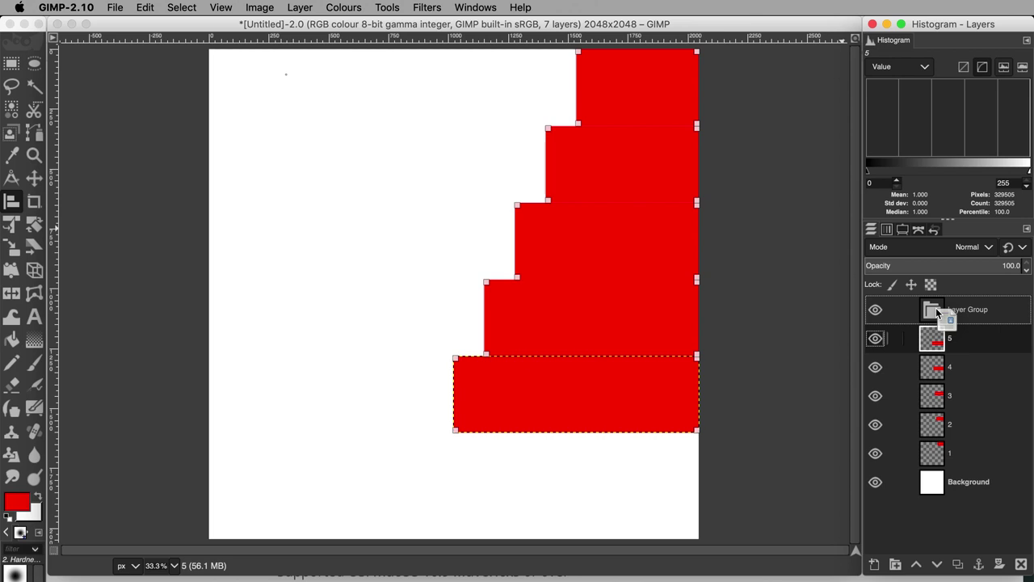
drag(937, 313, 938, 314)
drag(933, 366, 937, 332)
drag(935, 397, 933, 318)
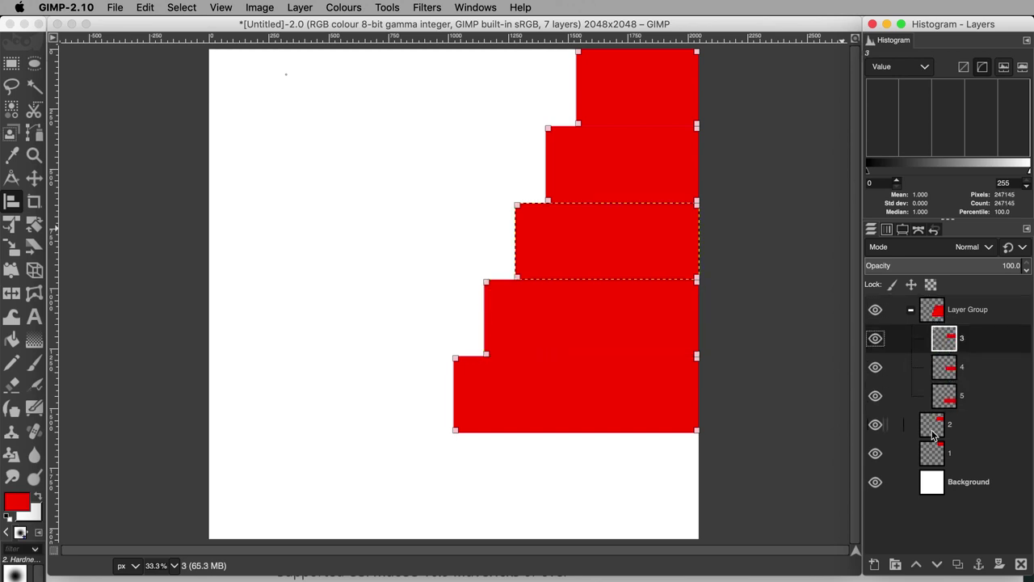
drag(933, 434, 935, 317)
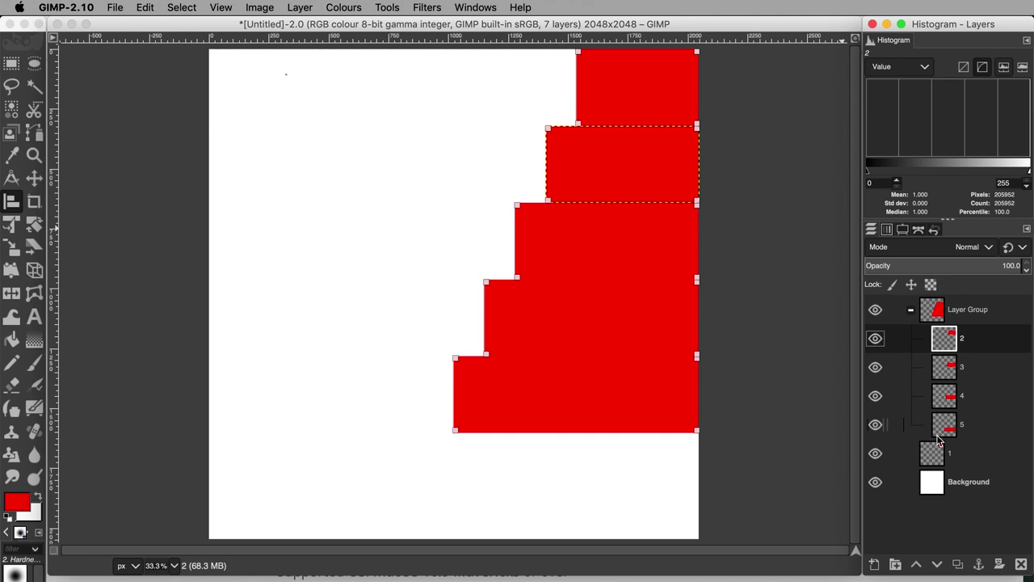
drag(939, 452, 941, 320)
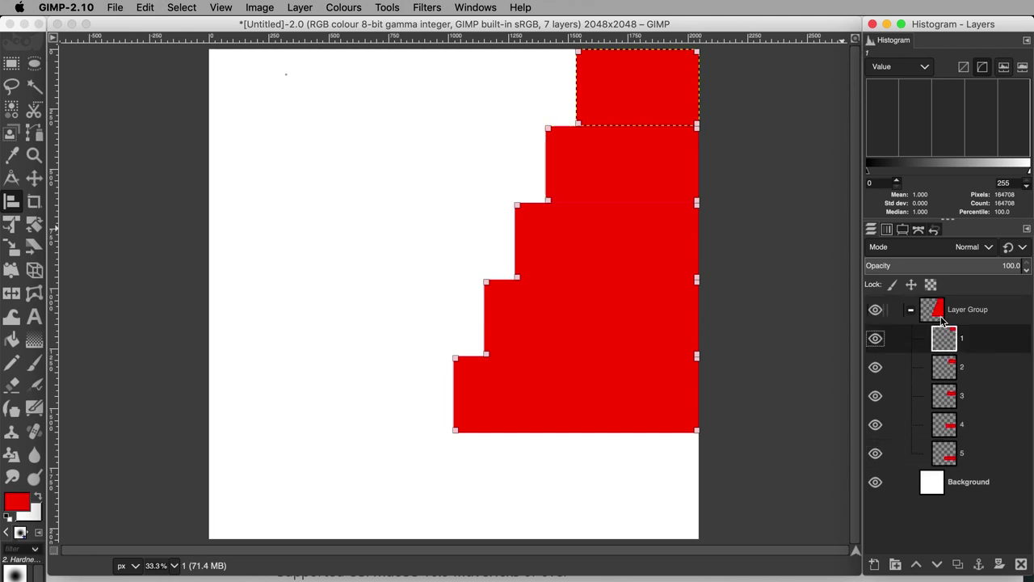
- Rename the new layer group to 'Left'
double_click(967, 311)
text(Left)
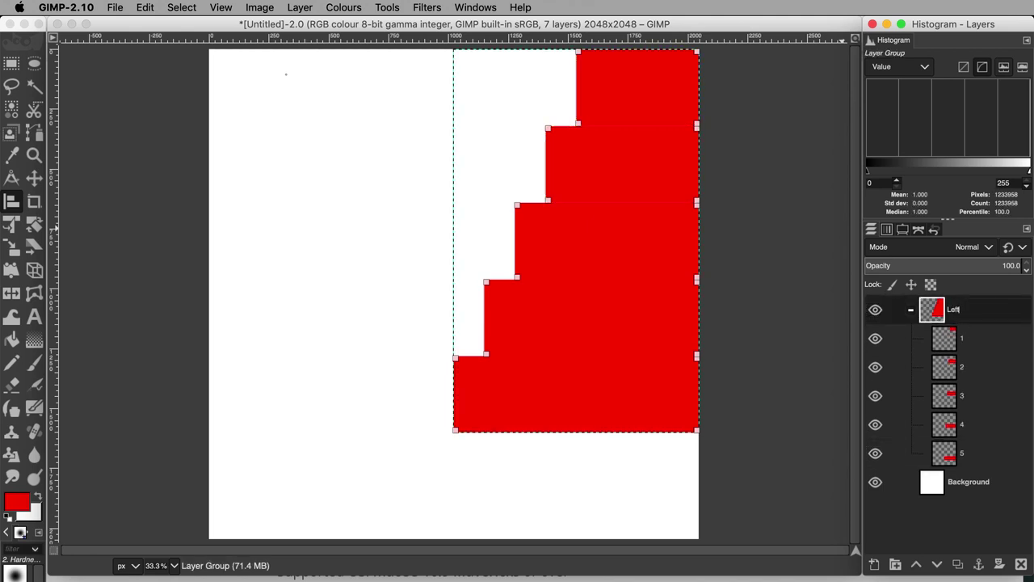
key(Return)
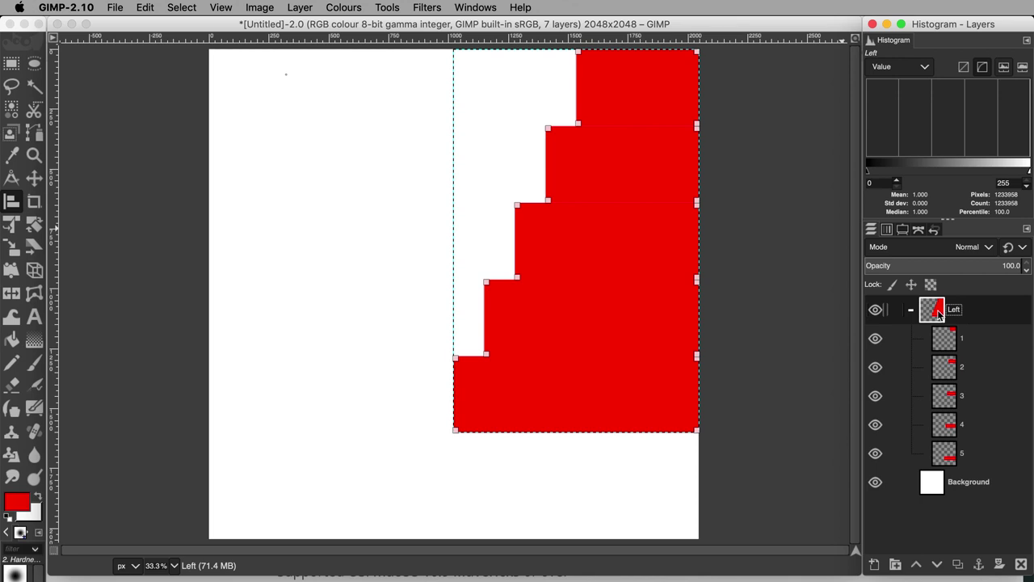
- Duplicate the Left group and name the copy 'Right'
right_click(937, 315)
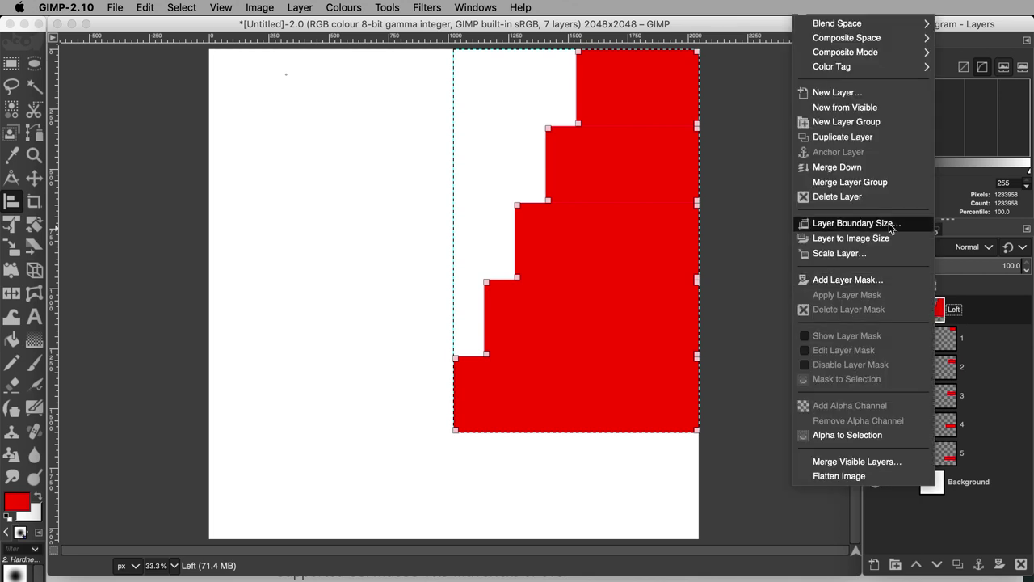
click(858, 142)
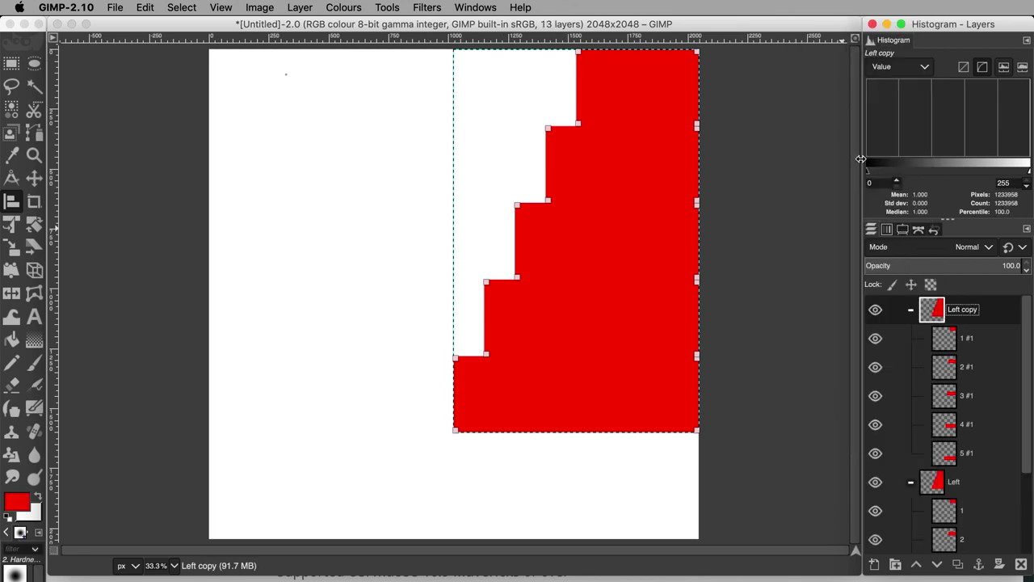
double_click(956, 310)
text(Right)
key(Return)
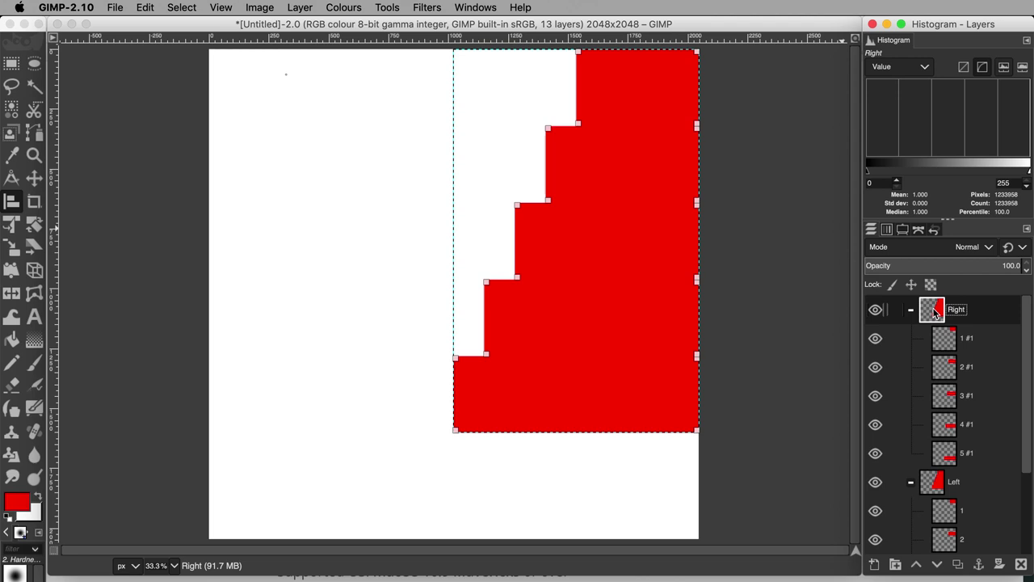
- Flip the Right group's blocks horizontally, then collapse the Right and Left groups
click(387, 8)
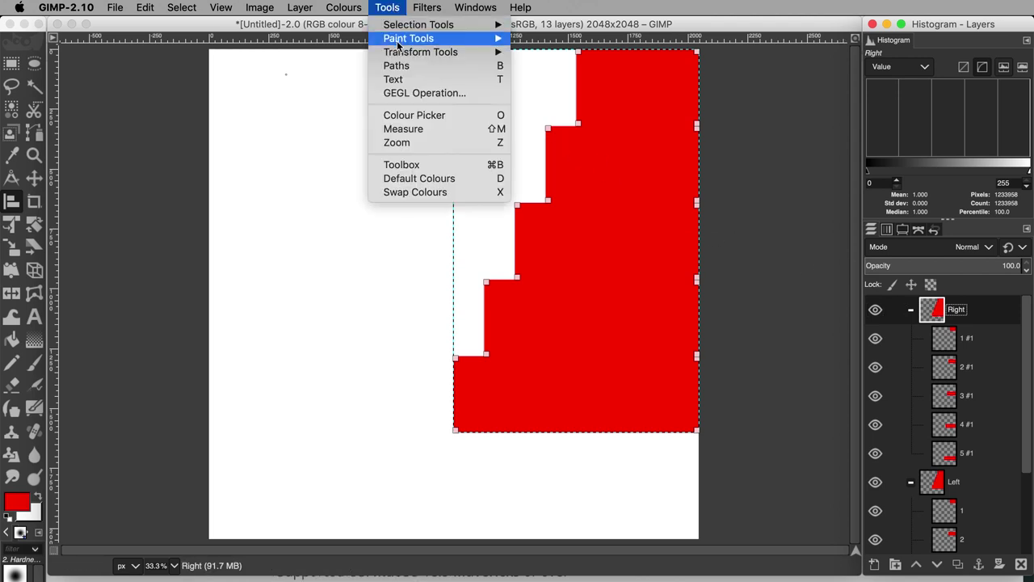
mouse_move(408, 52)
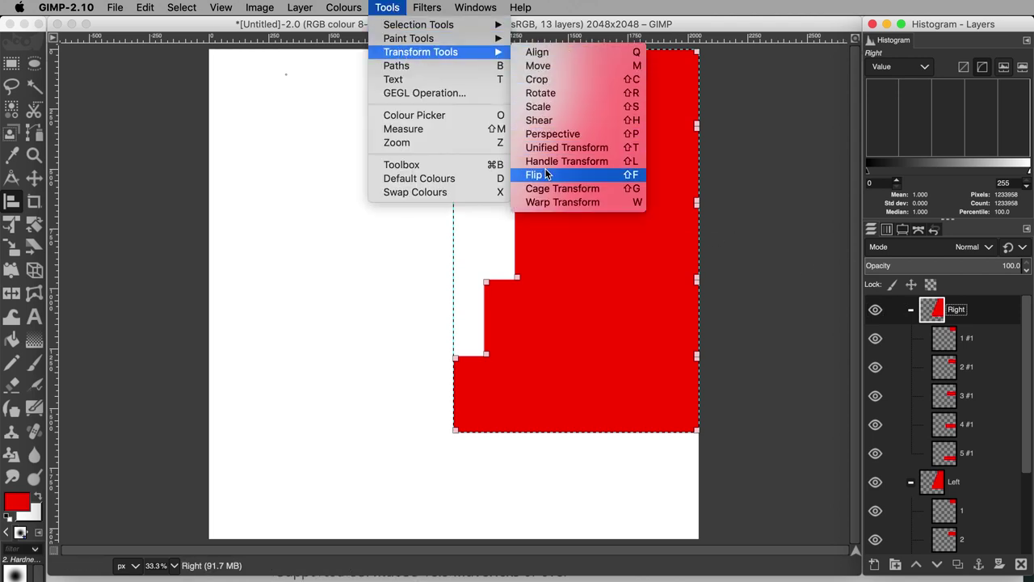
click(585, 174)
click(624, 173)
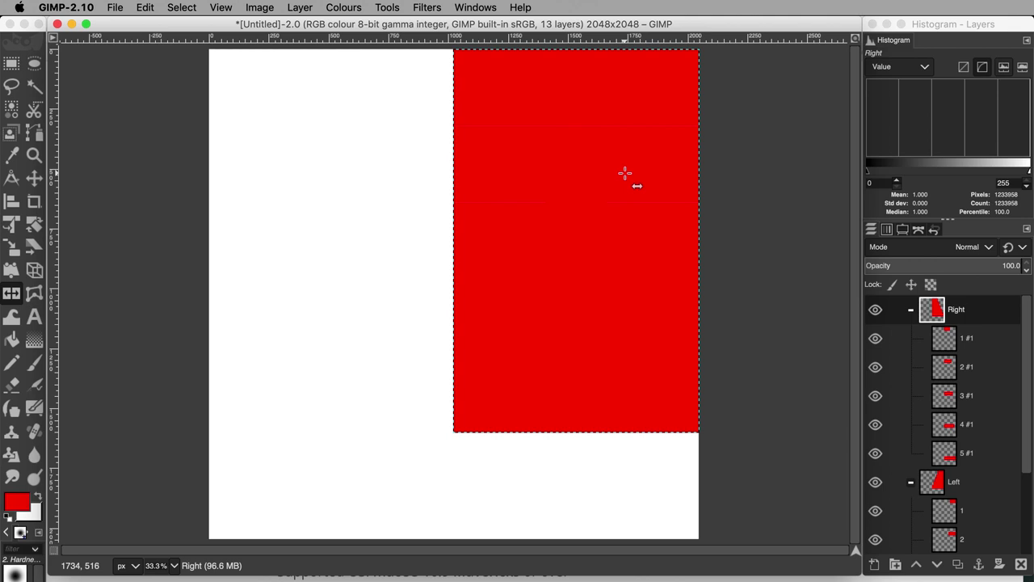
click(910, 310)
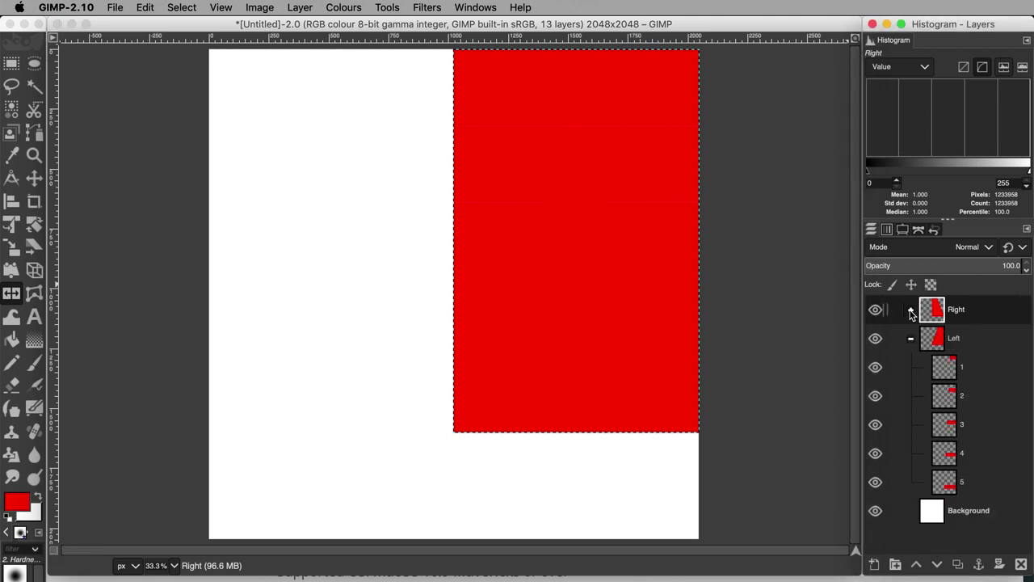
click(911, 341)
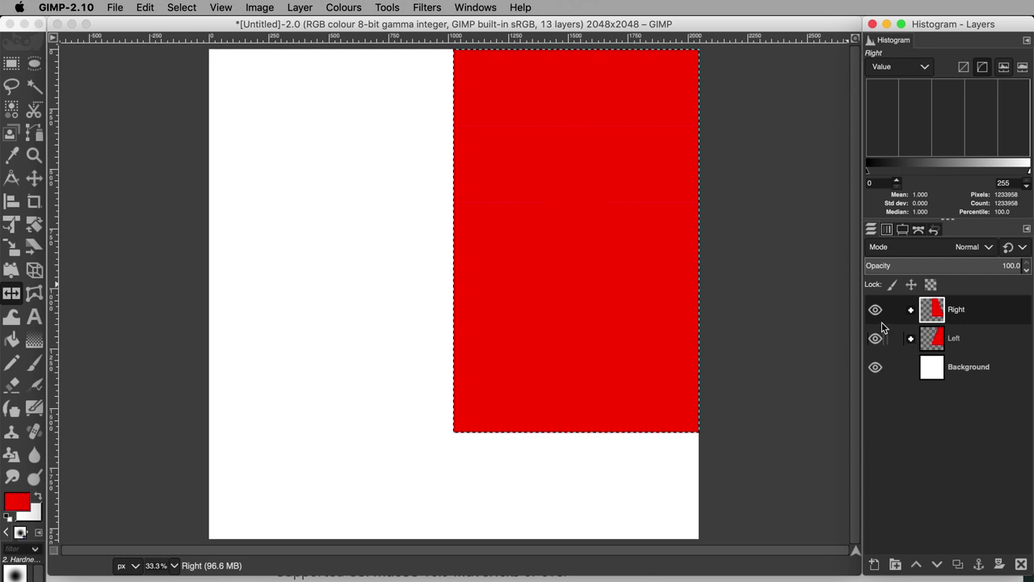
- Set the Move tool to move the active layer
key(m)
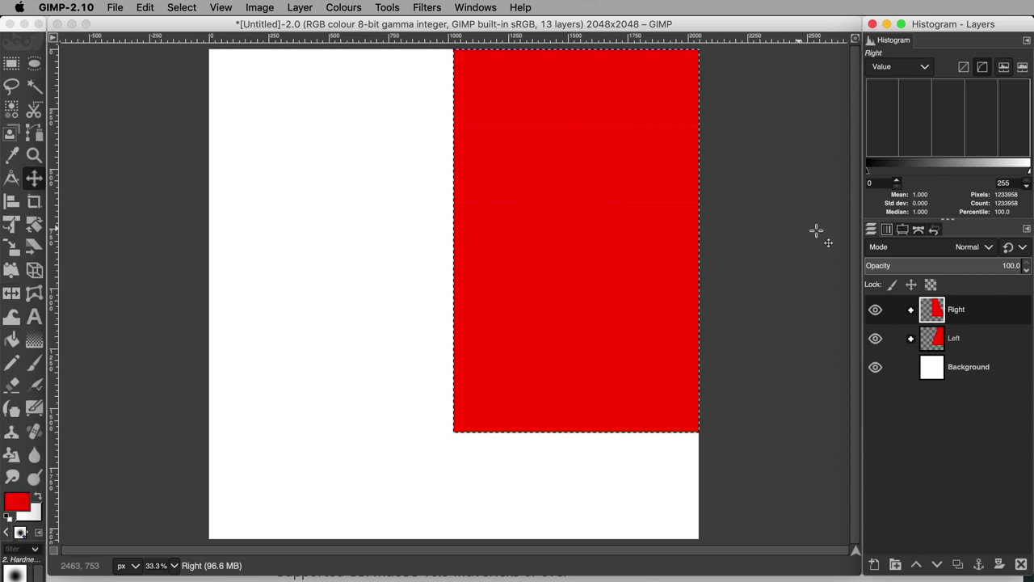
click(903, 230)
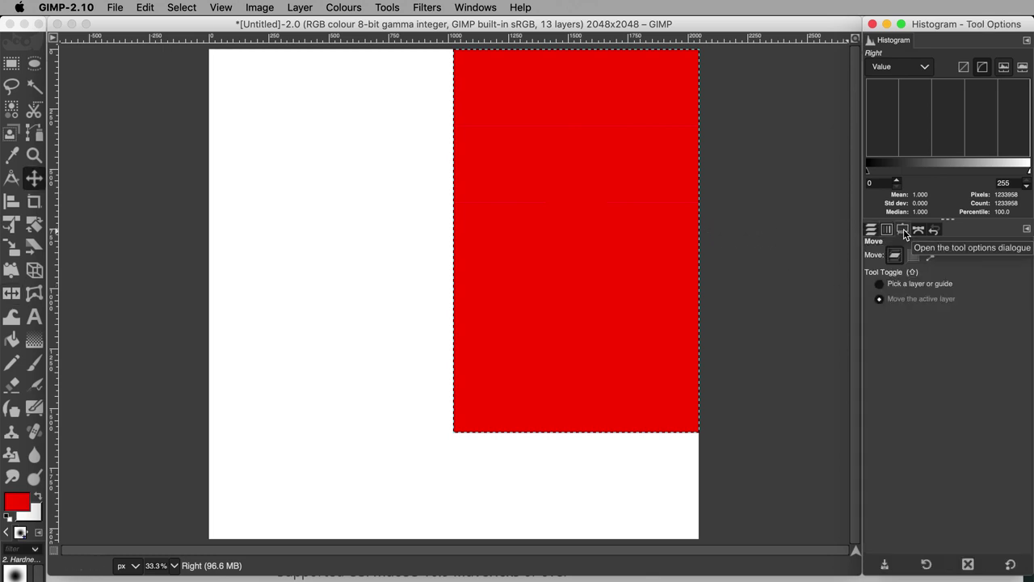
click(891, 300)
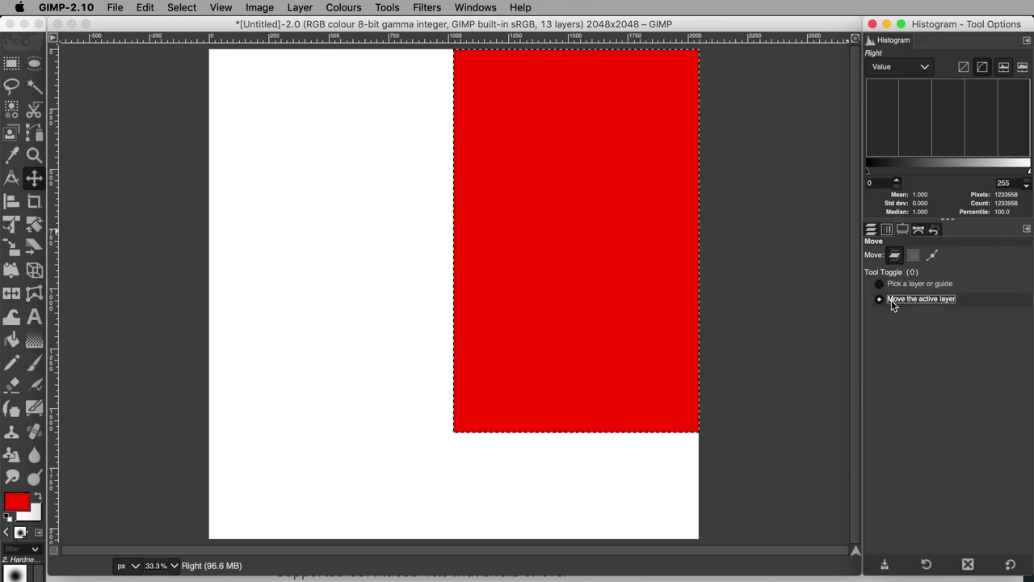
click(872, 231)
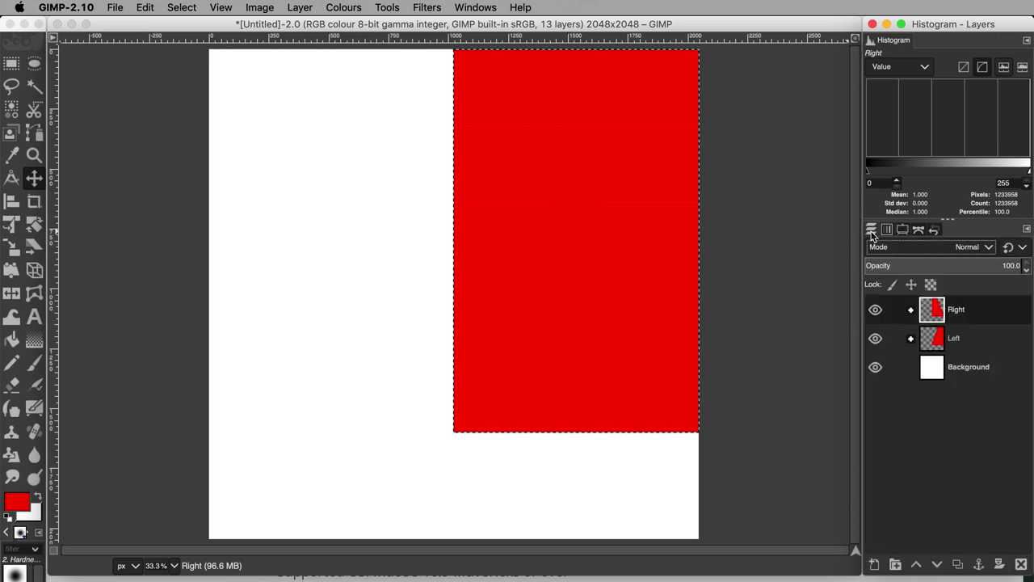
- Drag the Right and Left groups together until they meet in the middle as one symmetrical stepped shape
click(956, 309)
drag(610, 248, 573, 298)
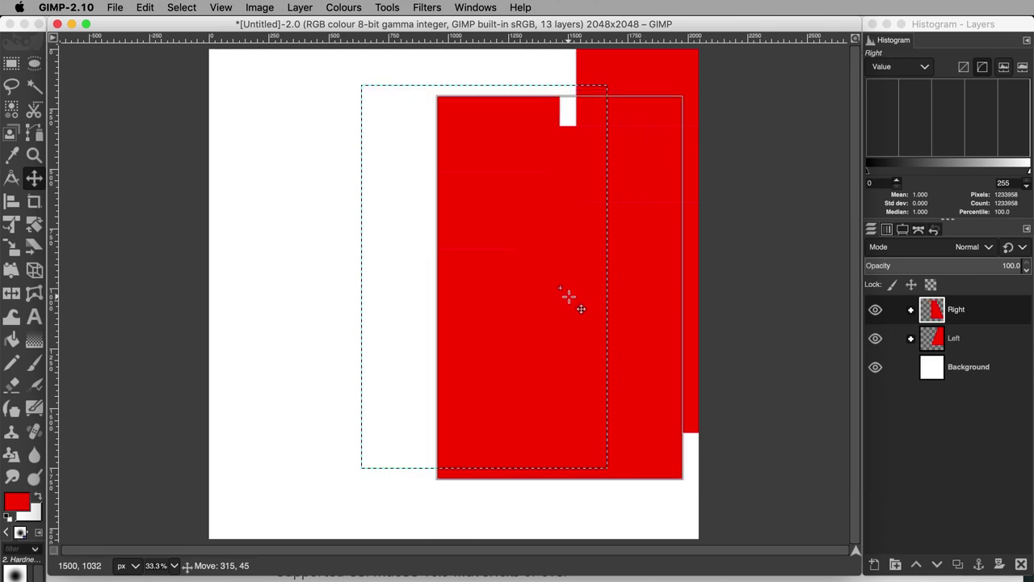
click(938, 338)
drag(619, 112, 424, 159)
click(952, 308)
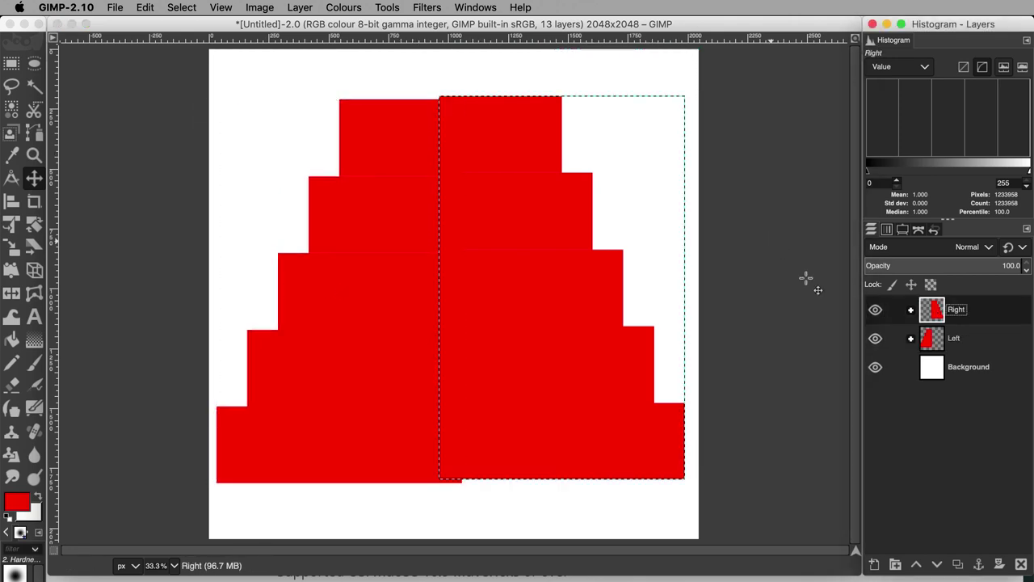
drag(546, 205, 563, 206)
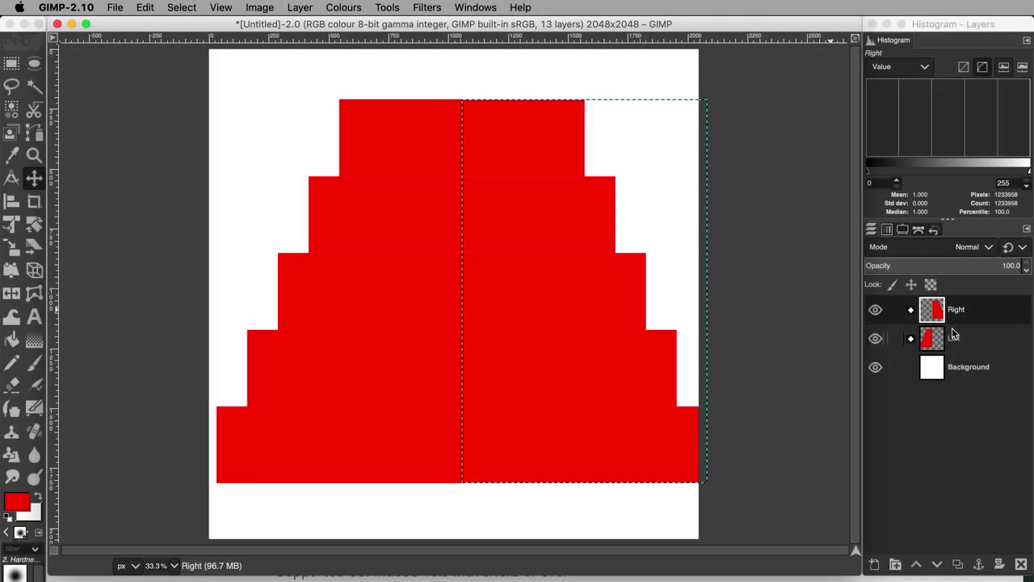
- Create a new top-level layer group holding both the Right and Left groups, and begin renaming it
click(895, 564)
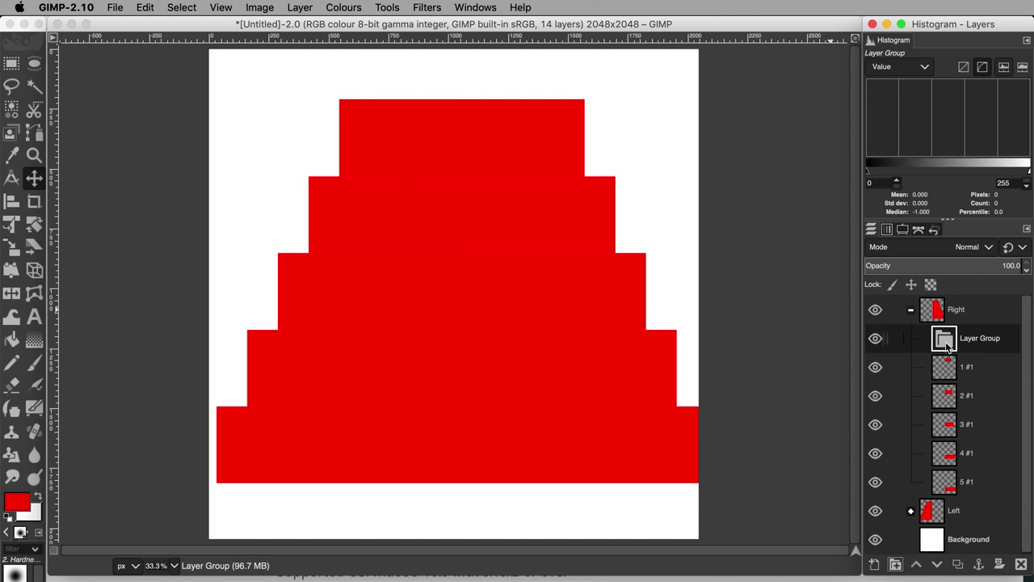
drag(947, 345, 944, 301)
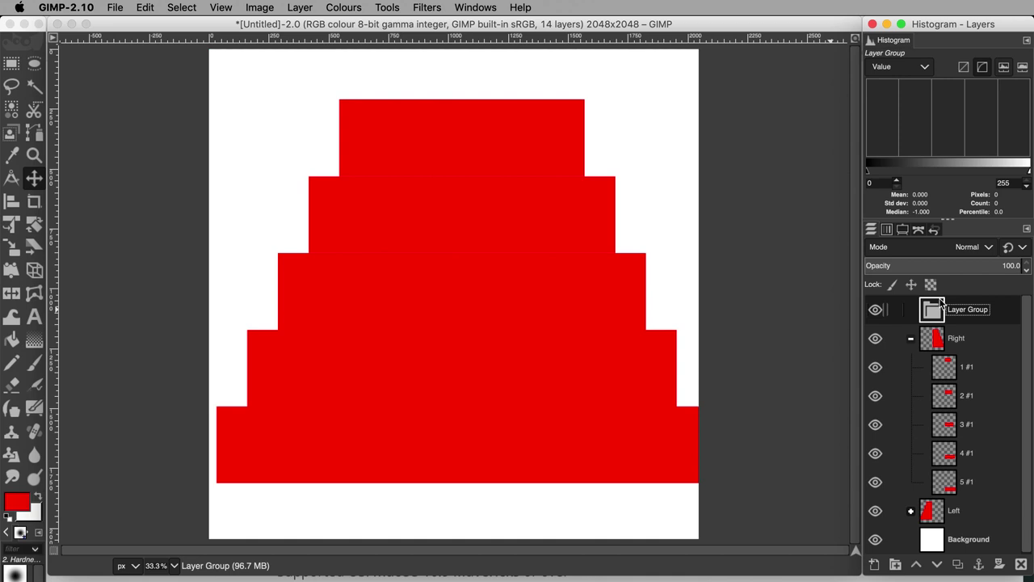
click(911, 339)
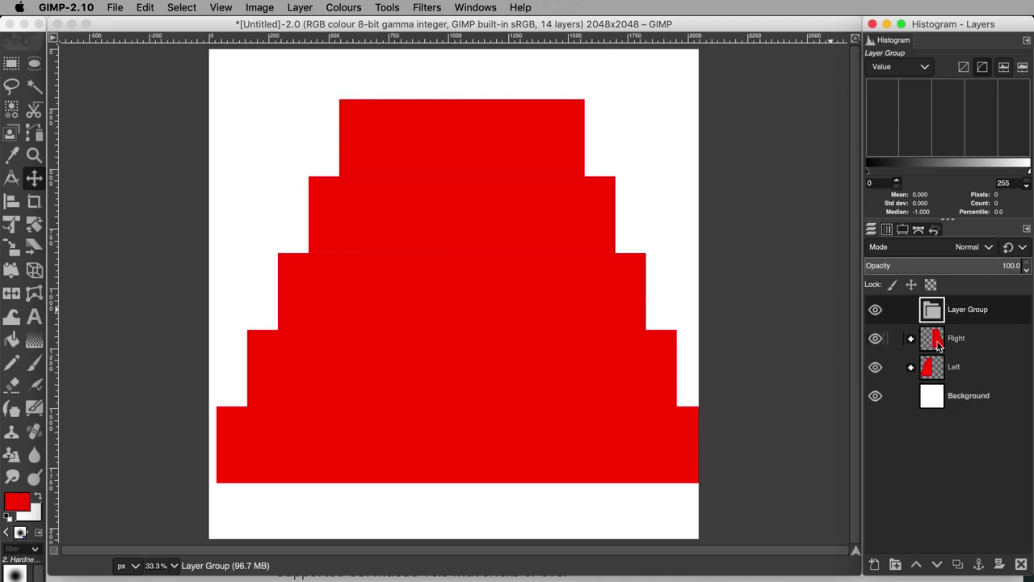
mouse_move(938, 345)
mouse_down()
mouse_move(944, 317)
mouse_move(937, 329)
mouse_up()
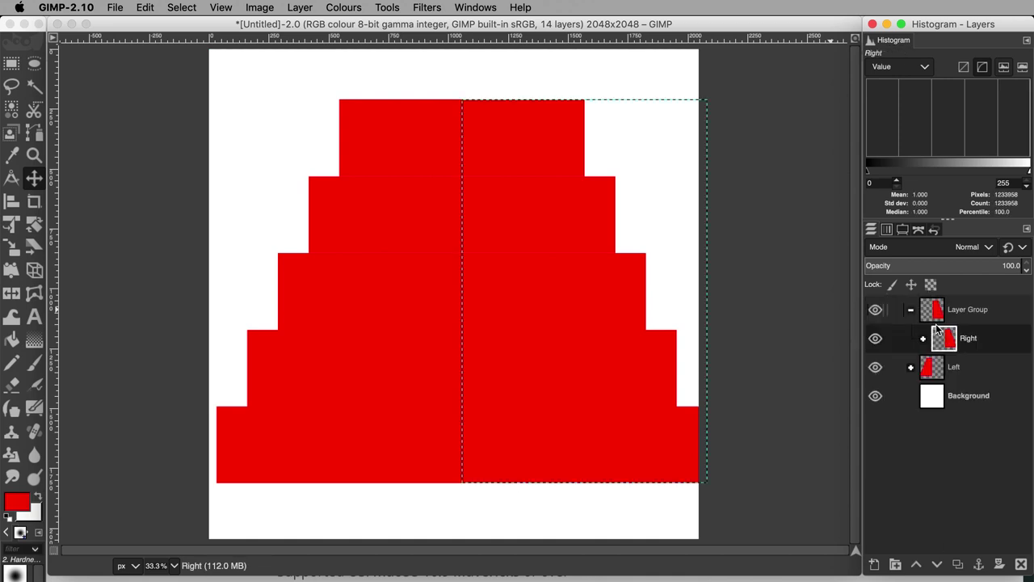
drag(931, 367, 937, 317)
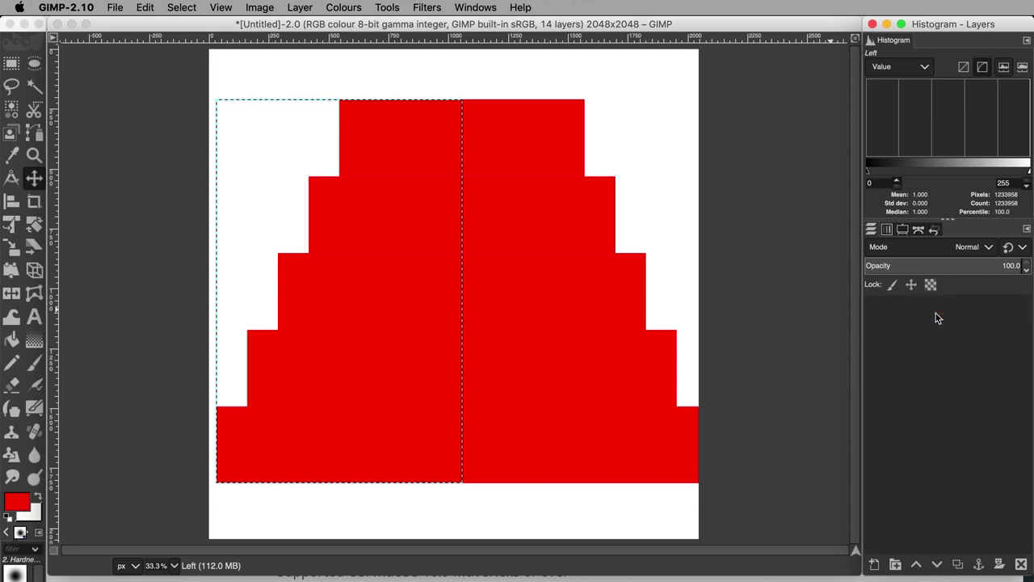
double_click(961, 311)
- Name the group Solid Shapes and preview it scaled to 2014 × 1573 px
text(Solid Shapes)
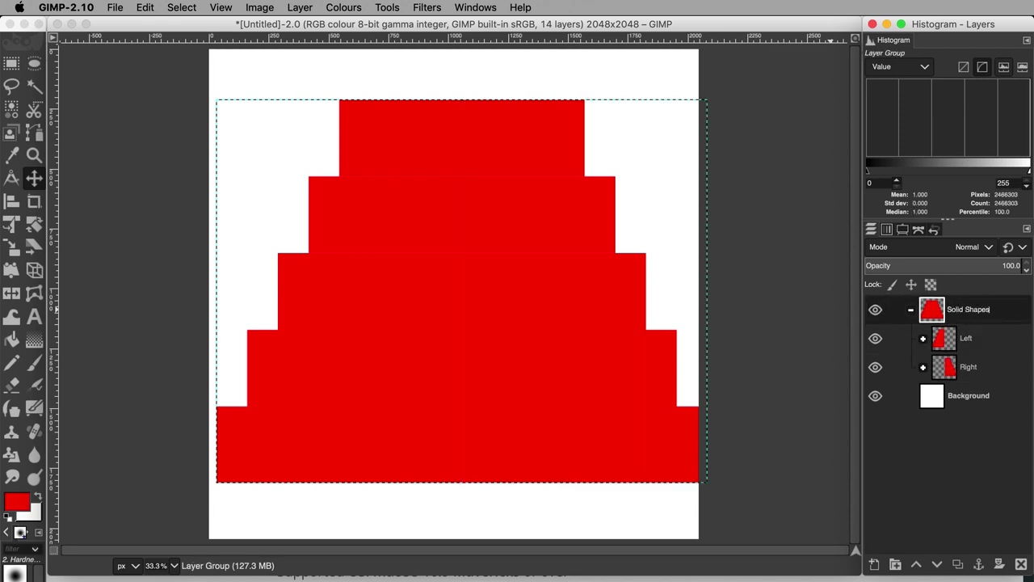
key(Return)
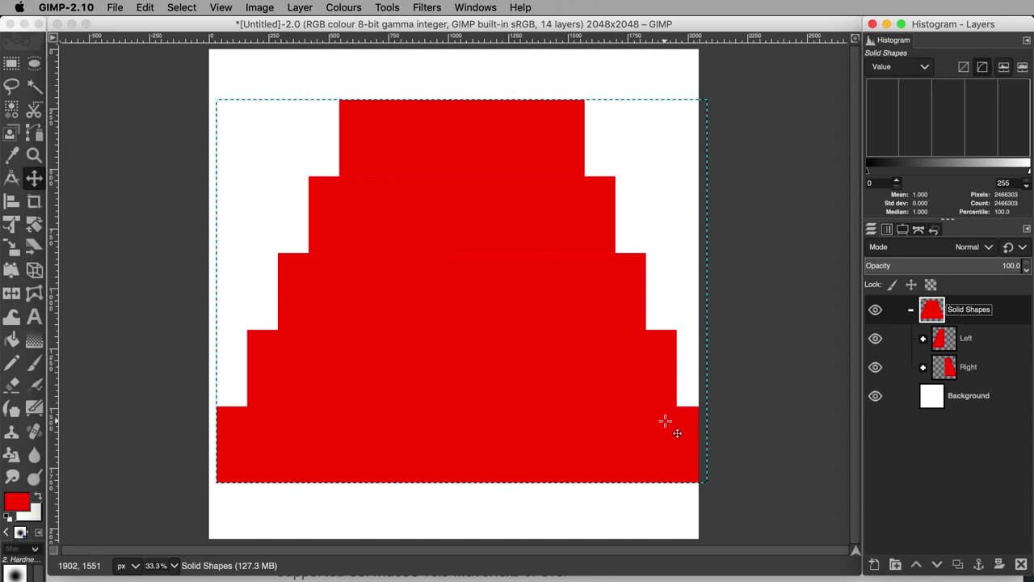
key(shift+s)
click(700, 473)
mouse_move(700, 477)
mouse_down()
mouse_move(703, 484)
mouse_move(694, 474)
mouse_up()
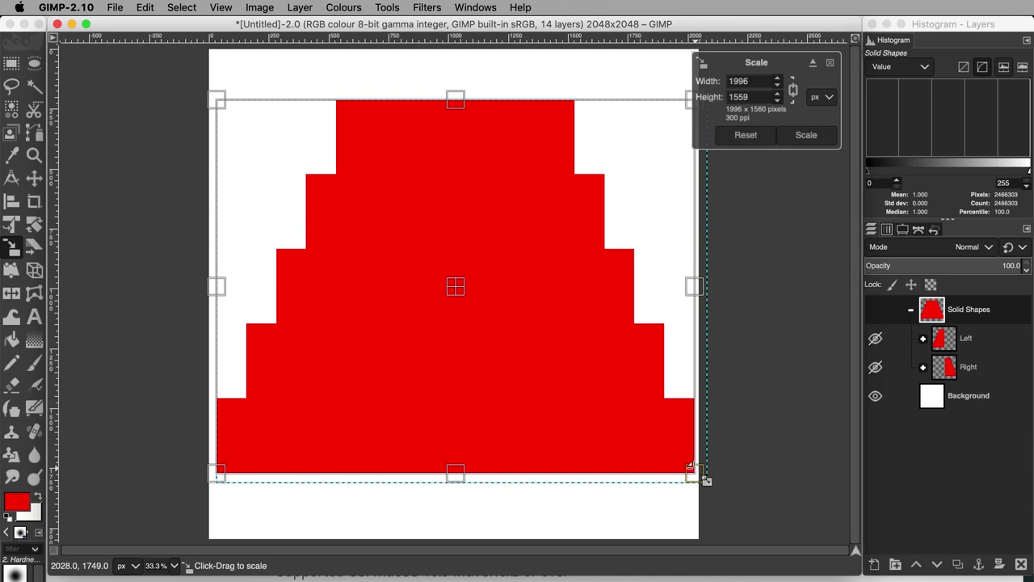
drag(215, 475, 215, 481)
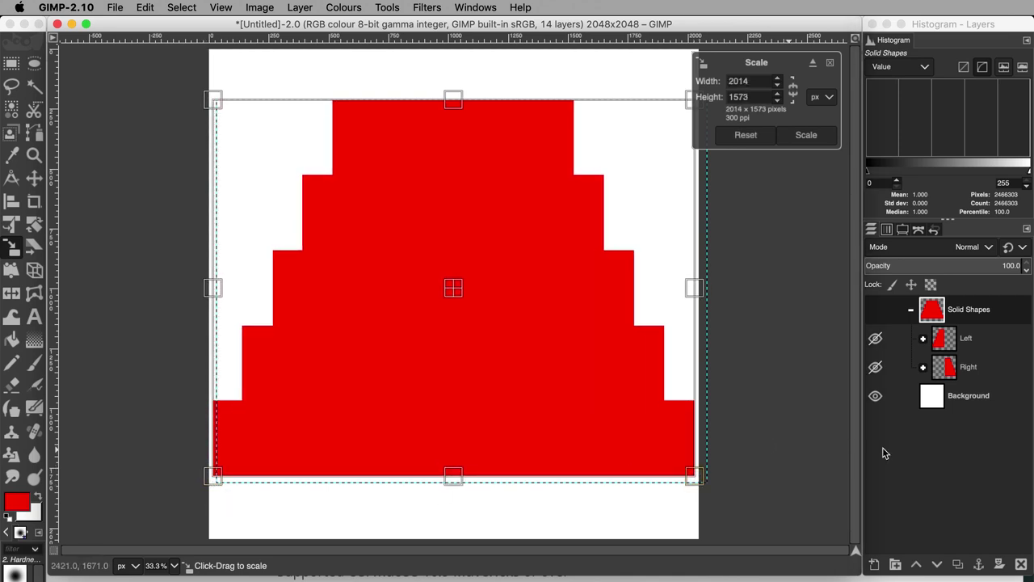
click(954, 486)
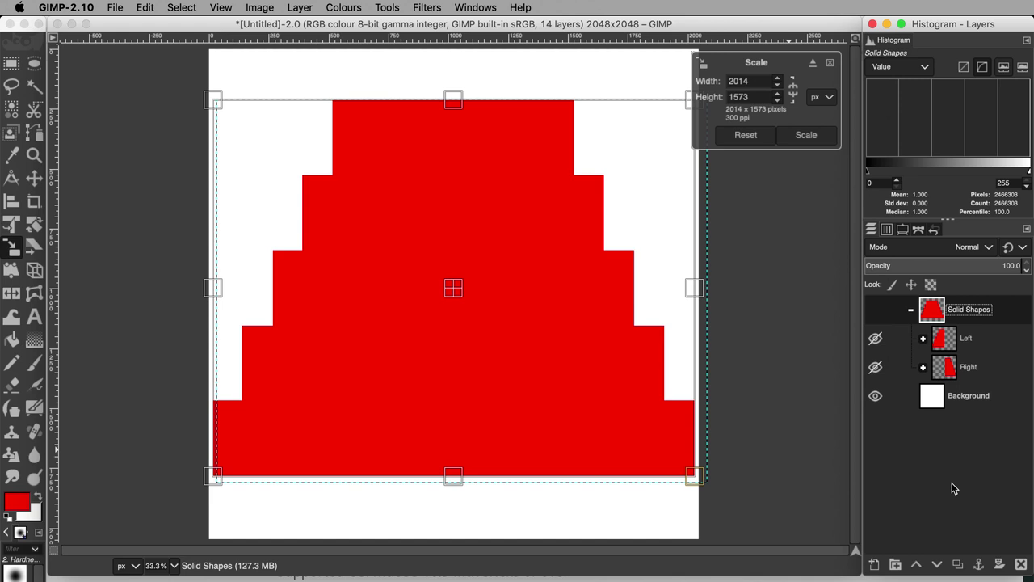
- Create a transparent layer named Outline and move it to the top of the stack
click(874, 564)
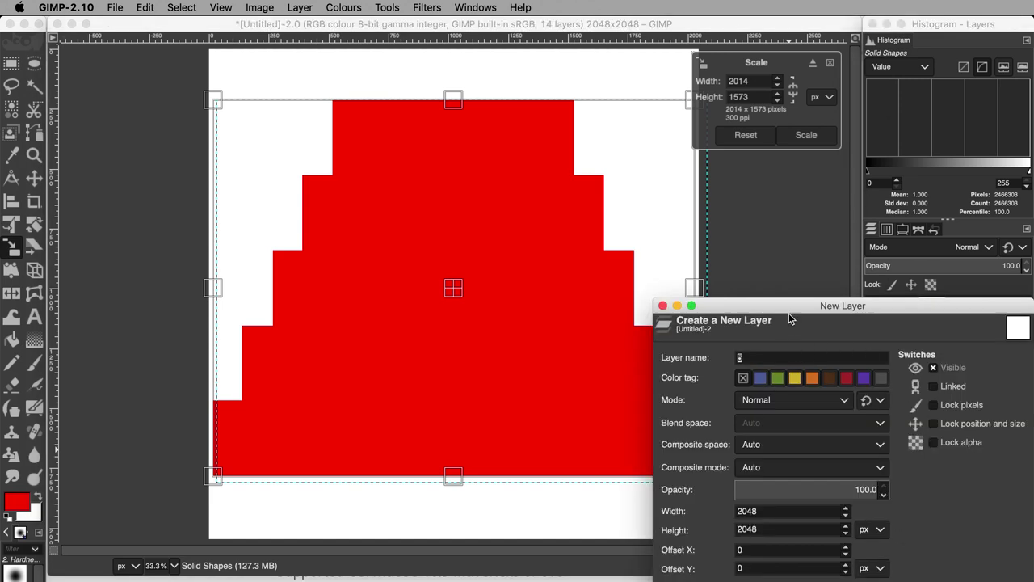
drag(788, 313, 627, 128)
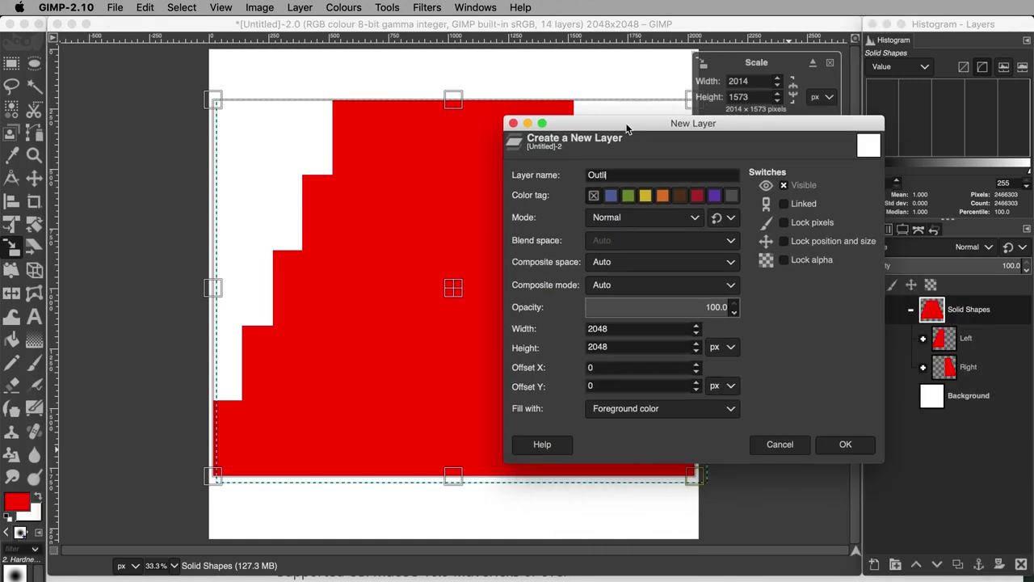
click(649, 411)
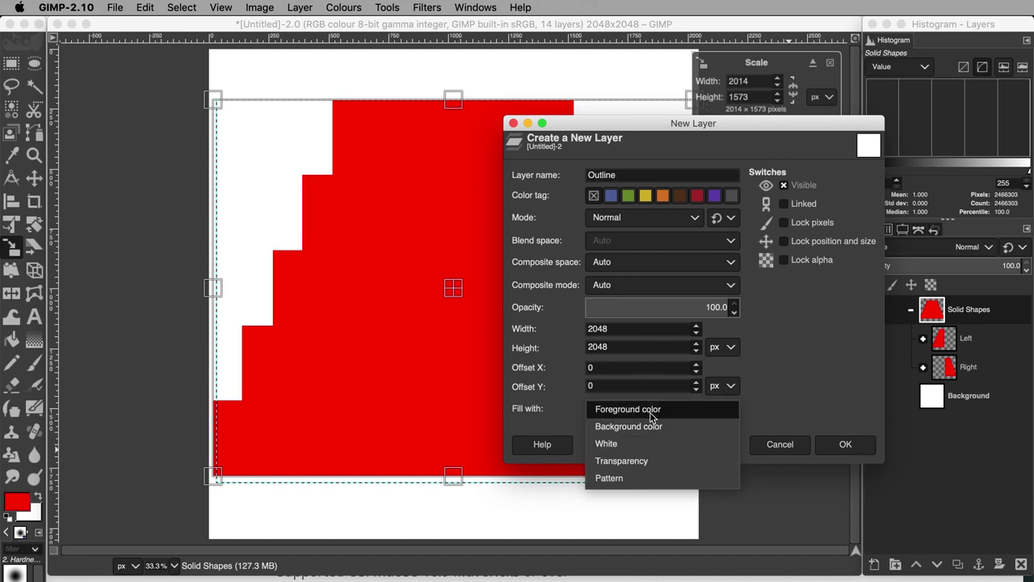
click(640, 460)
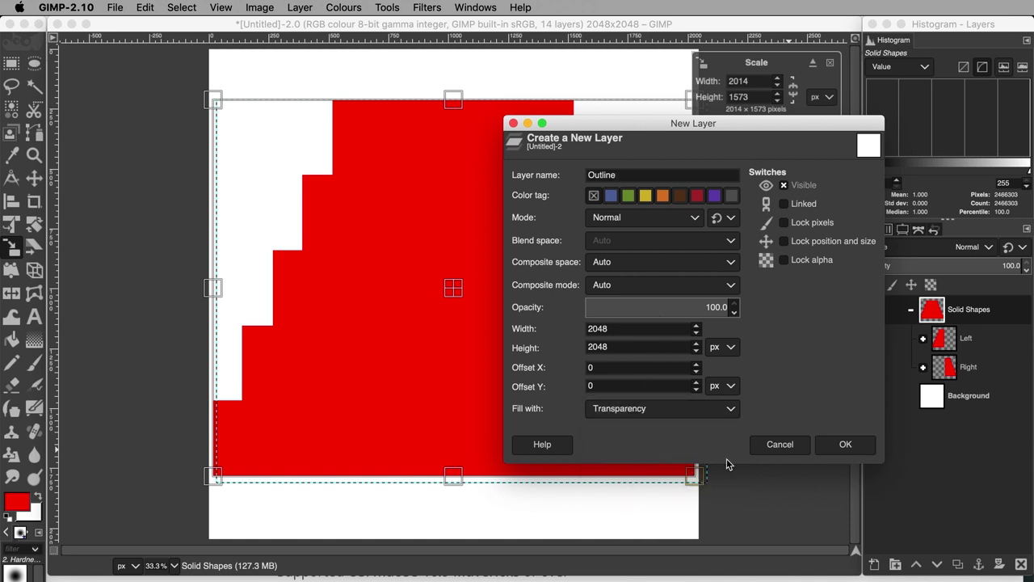
click(845, 446)
drag(949, 346, 946, 306)
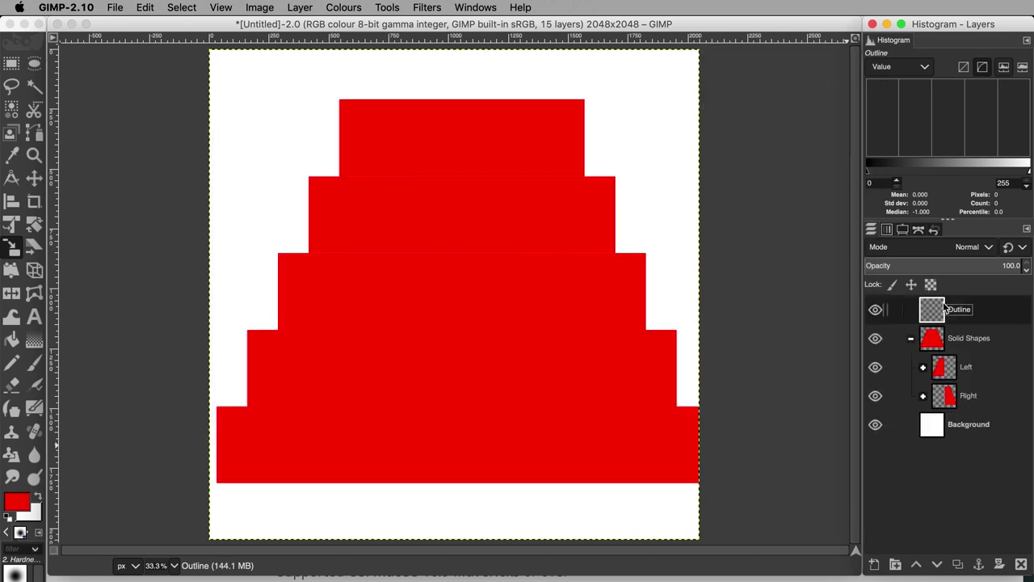
- Change the foreground colour from red to black (000000)
click(18, 502)
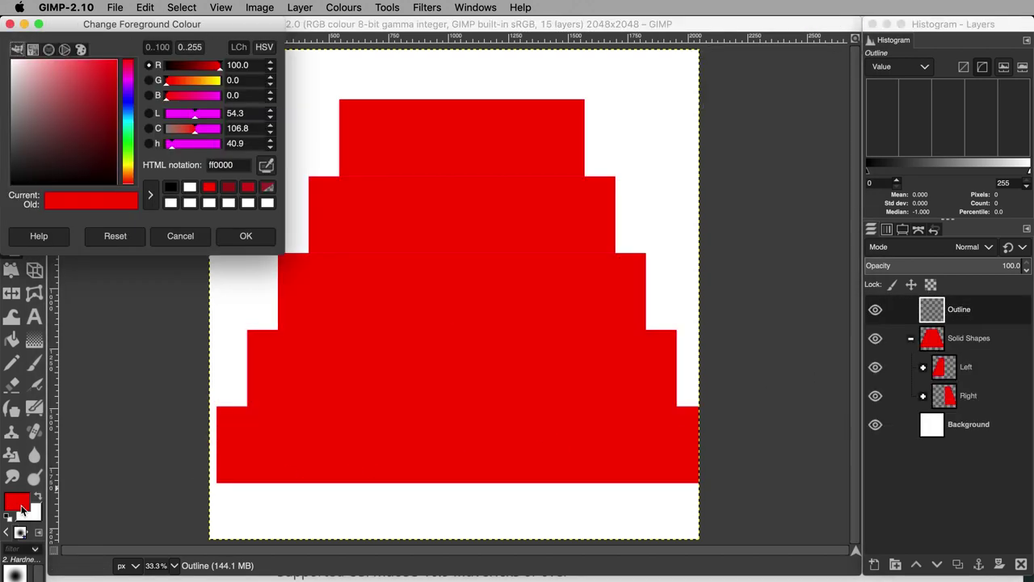
drag(77, 152, 121, 194)
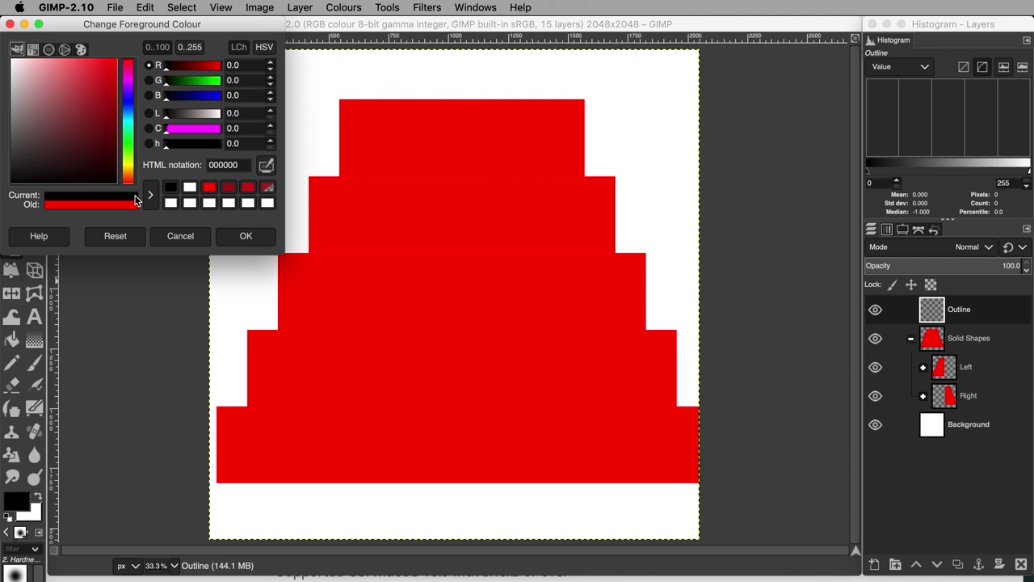
click(245, 236)
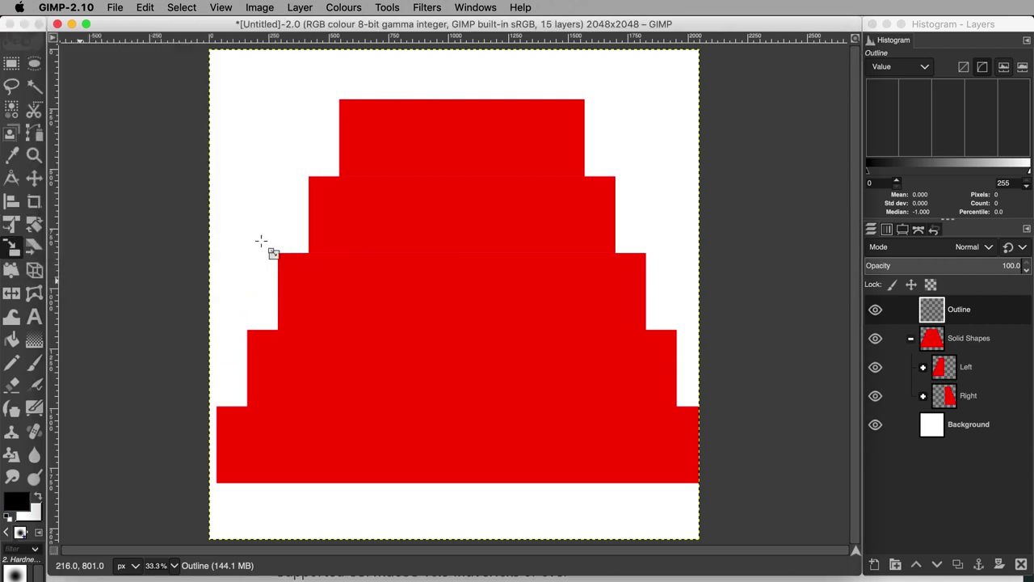
- Expand the Left and Right groups and apply a slight shrink so the tier shapes fit the canvas
click(922, 367)
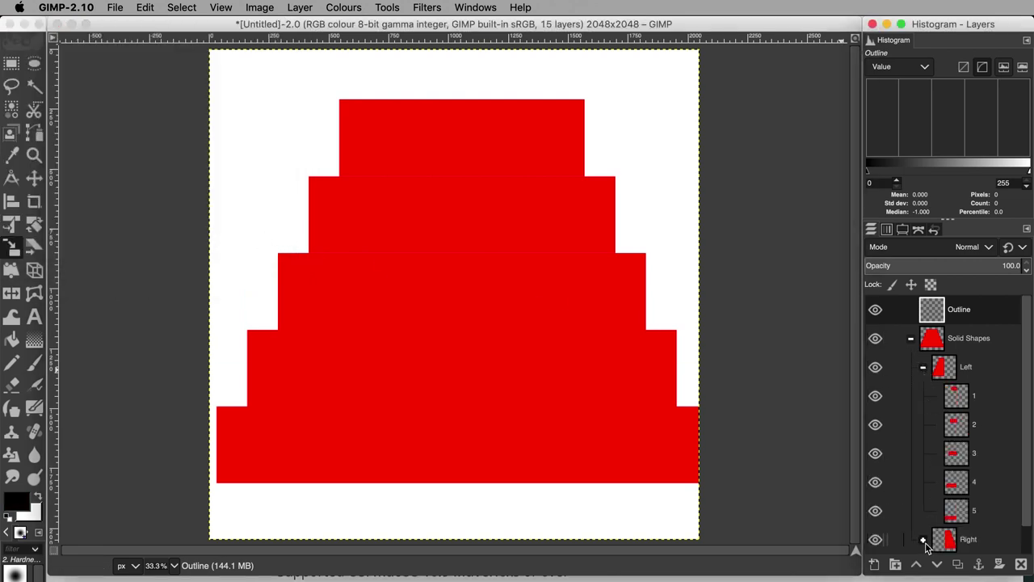
click(924, 540)
scroll(958, 515, down, 6)
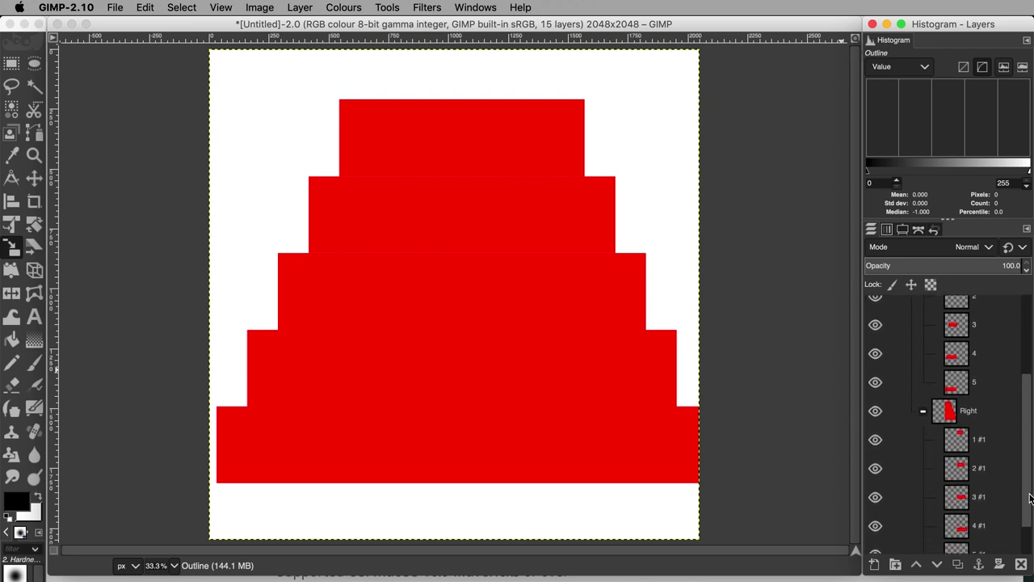
click(958, 515)
right_click(961, 517)
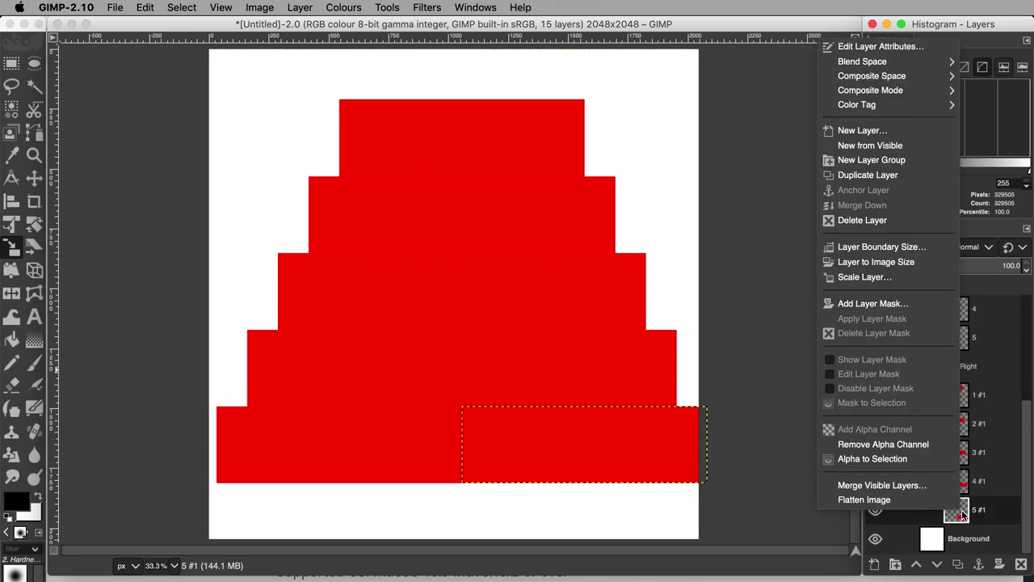
click(873, 458)
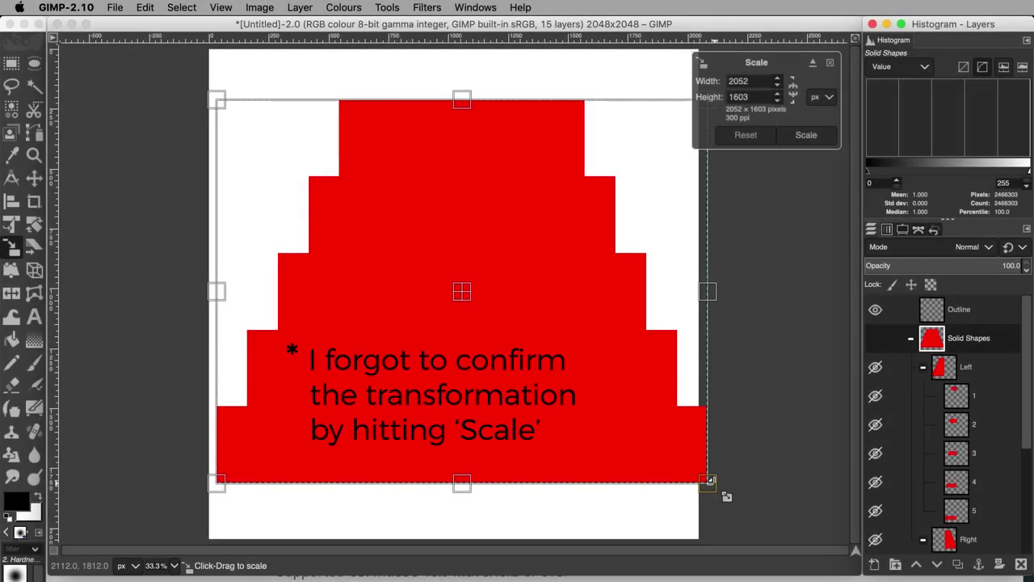
drag(726, 496, 700, 475)
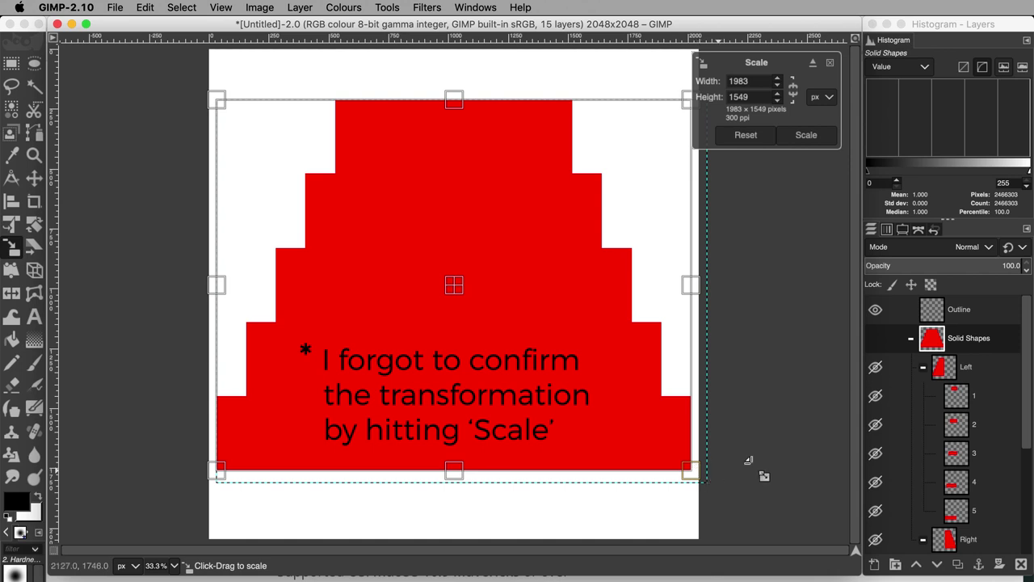
click(807, 135)
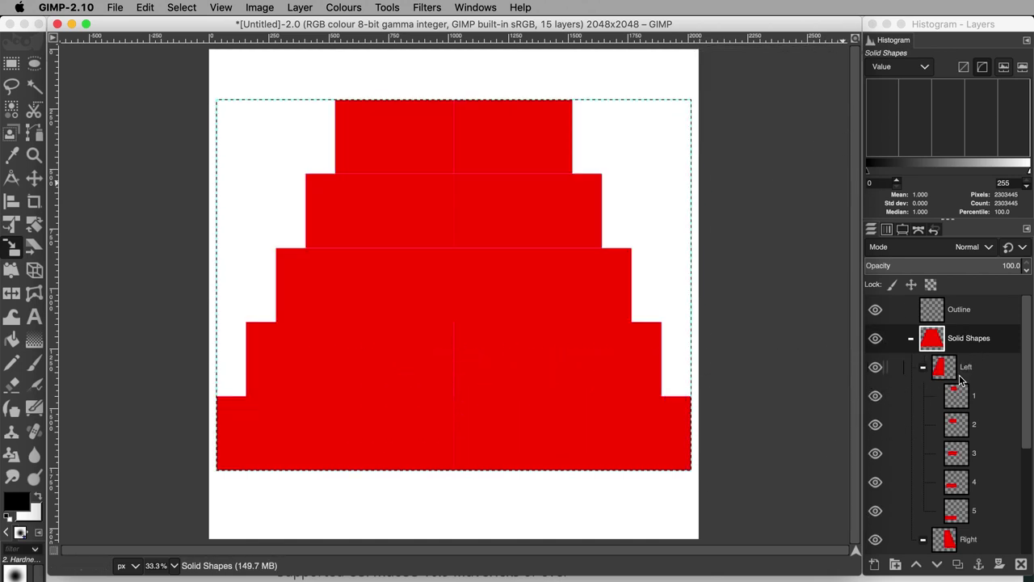
- Stroke a black outline around bottom right tier 5 #1 on the Outline layer
drag(1026, 377, 1031, 484)
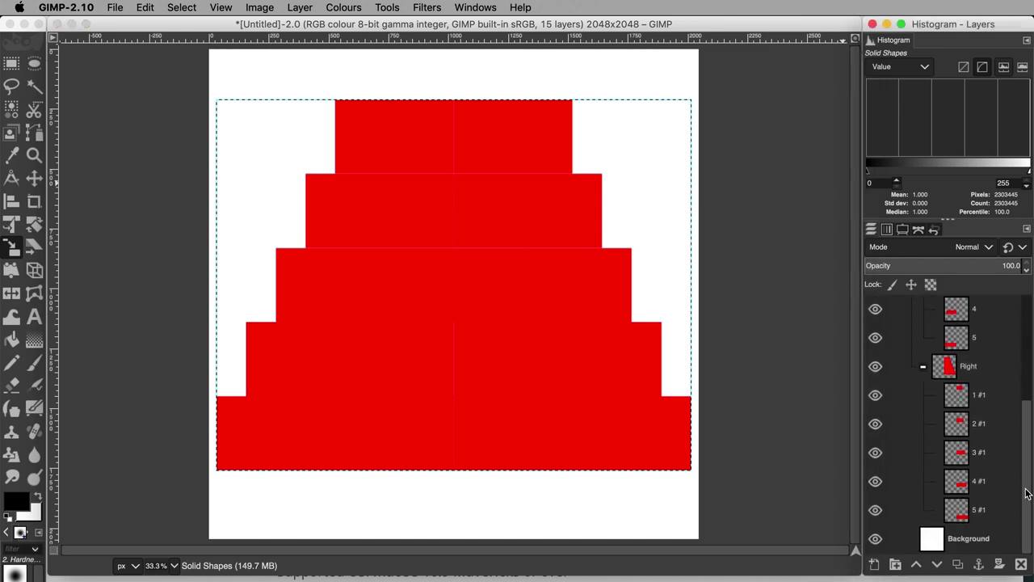
click(960, 512)
right_click(961, 512)
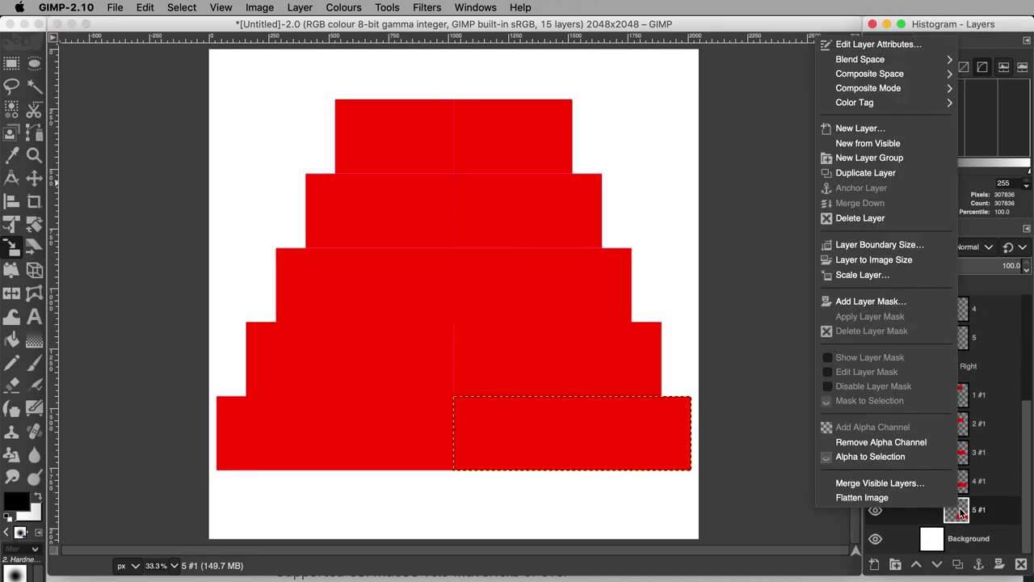
click(866, 456)
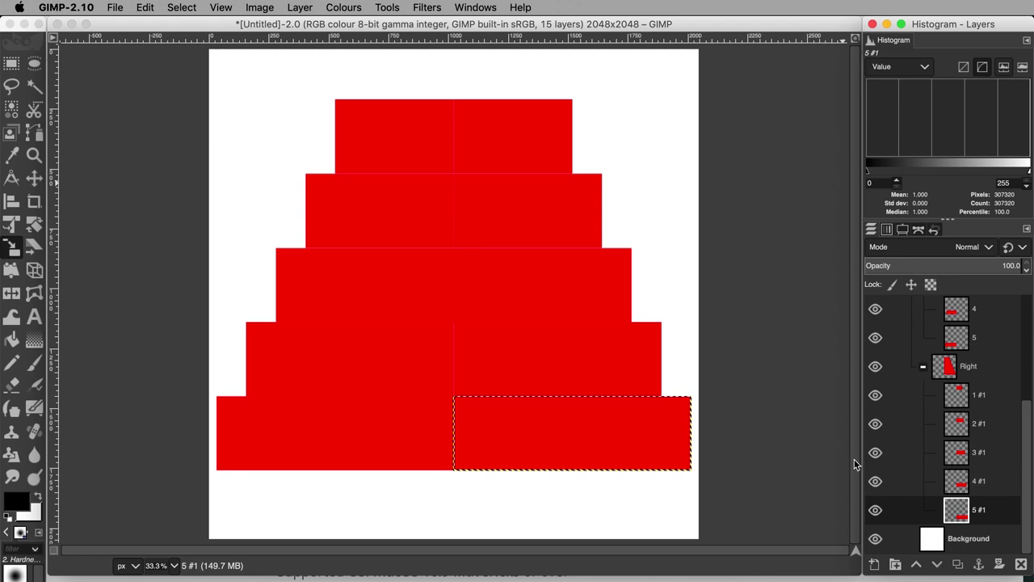
drag(1027, 416, 1027, 307)
click(931, 315)
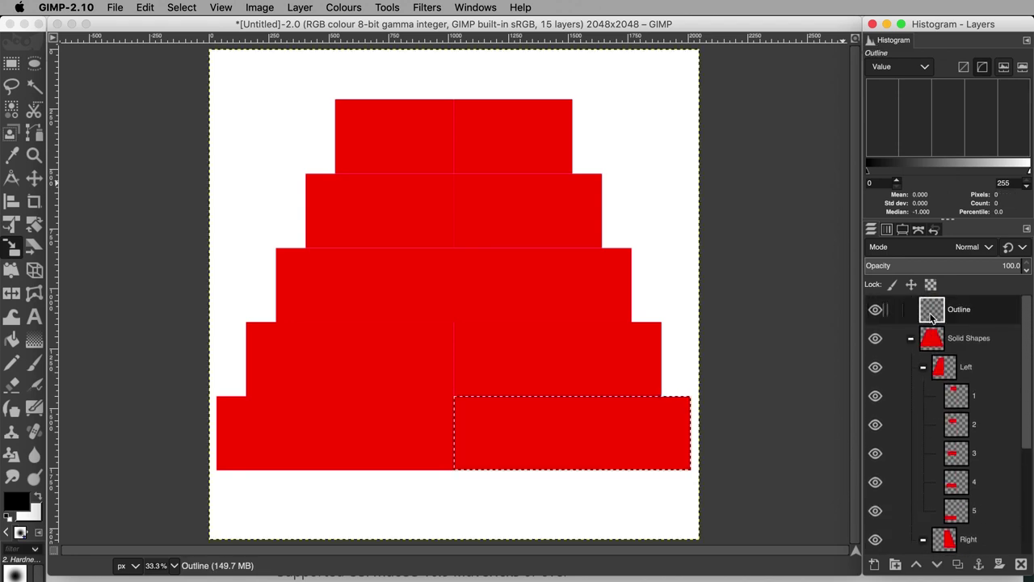
click(144, 7)
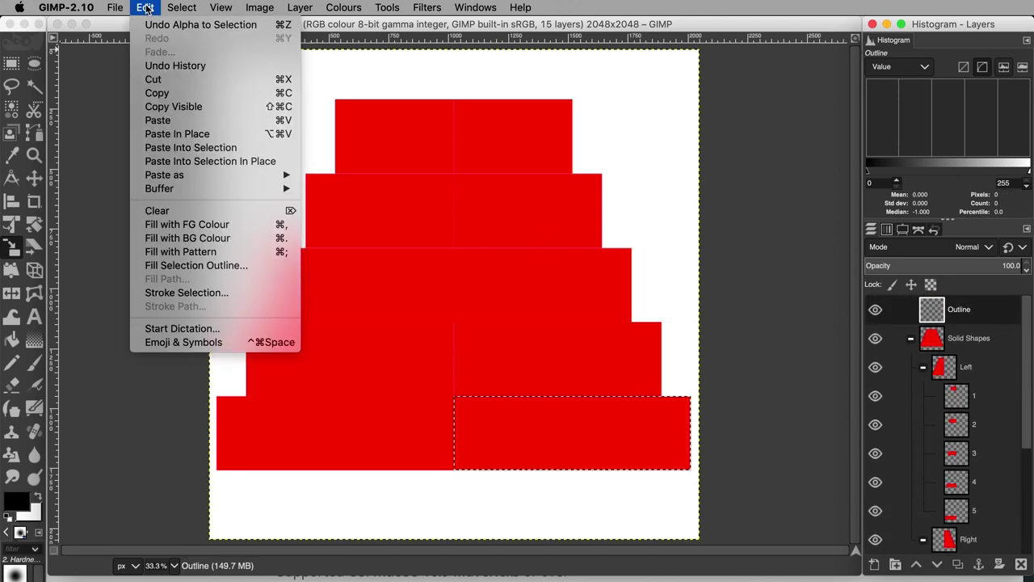
click(157, 294)
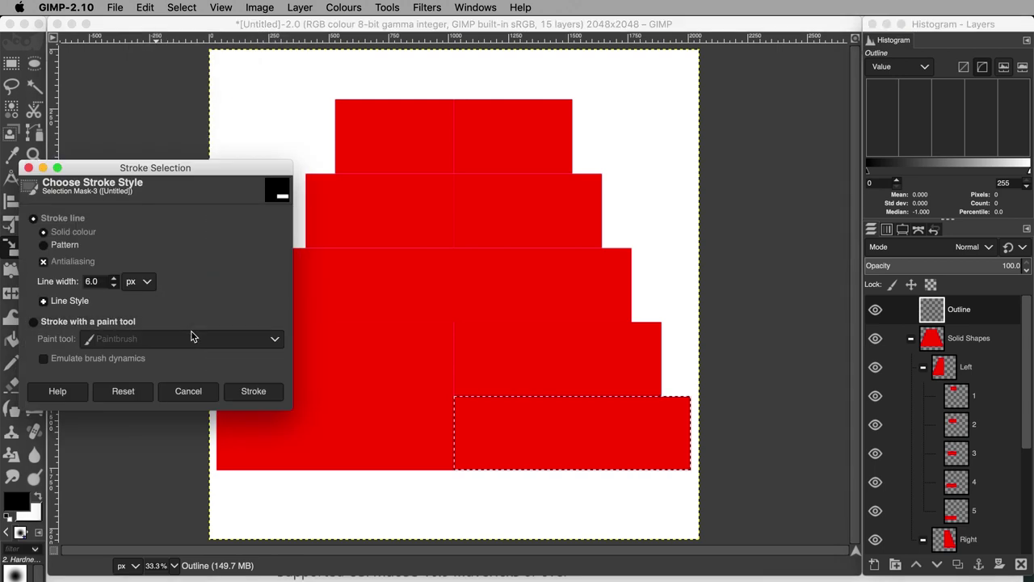
click(265, 394)
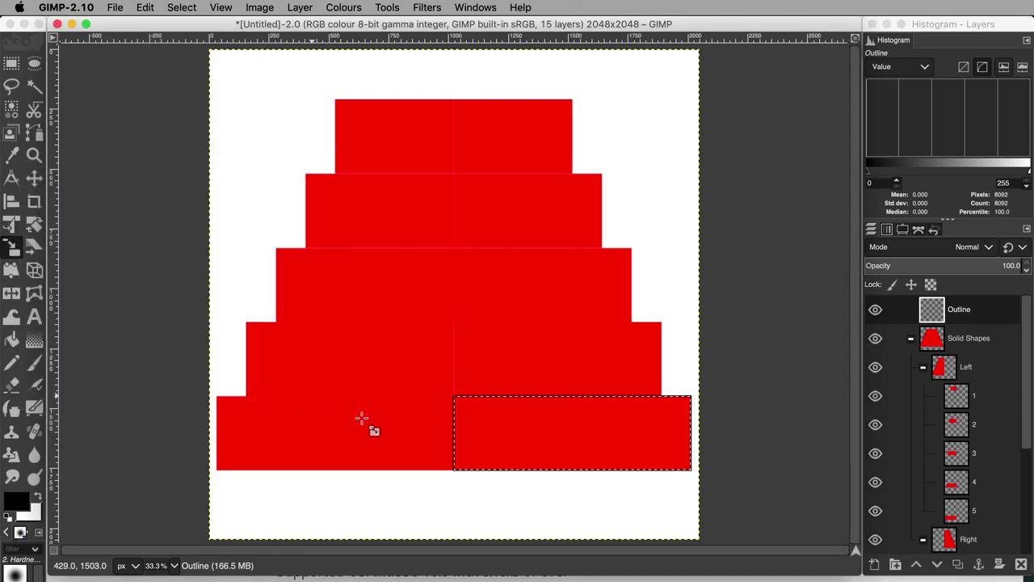
- Outline the 4 #1 and remaining tier rectangles in black on the Outline layer
scroll(1030, 398, down, 5)
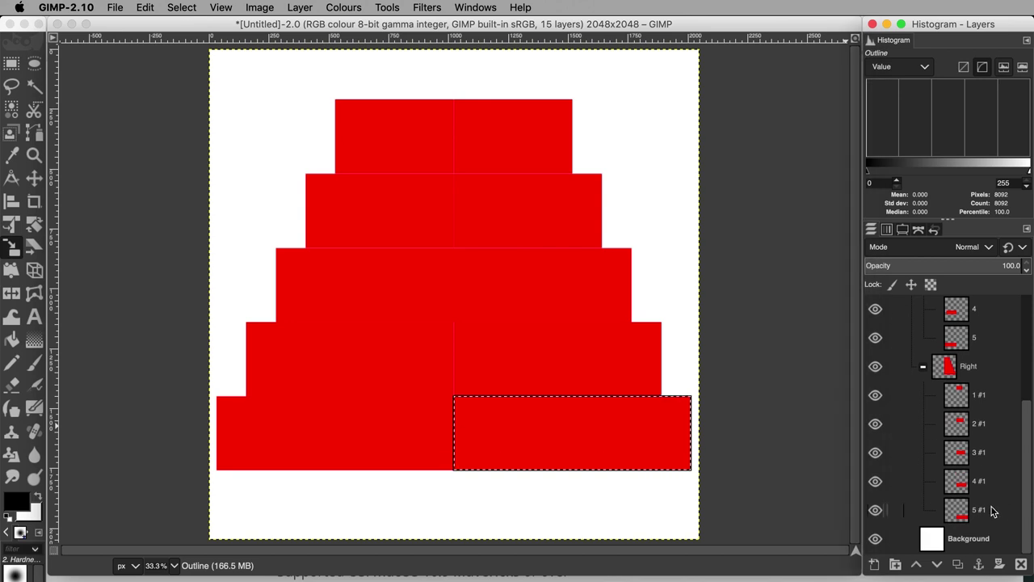
alt+click(958, 482)
scroll(930, 315, up, 5)
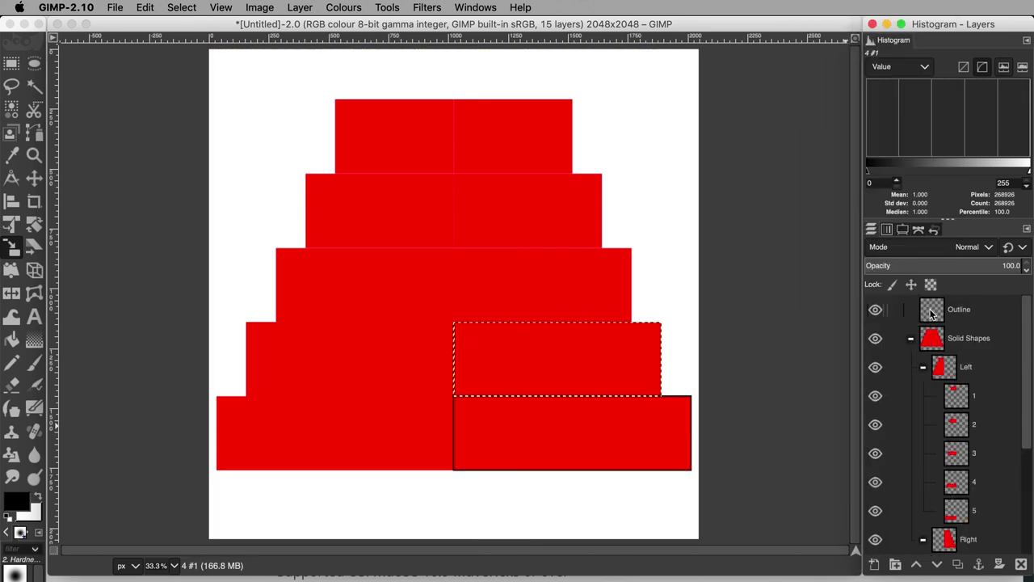
scroll(931, 315, down, 5)
right_click(949, 420)
click(867, 426)
scroll(941, 480, up, 2)
right_click(941, 480)
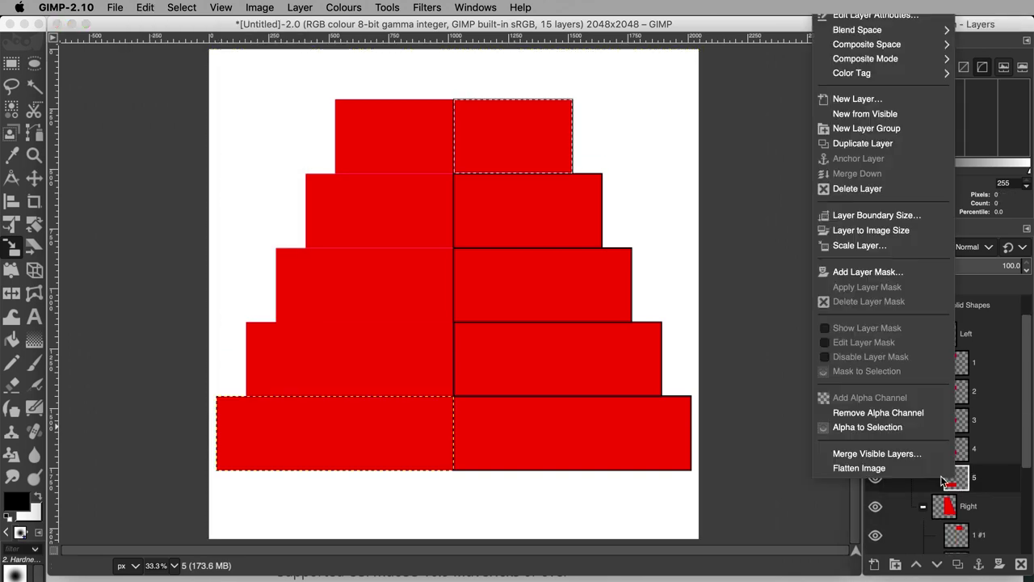
click(828, 426)
click(364, 402)
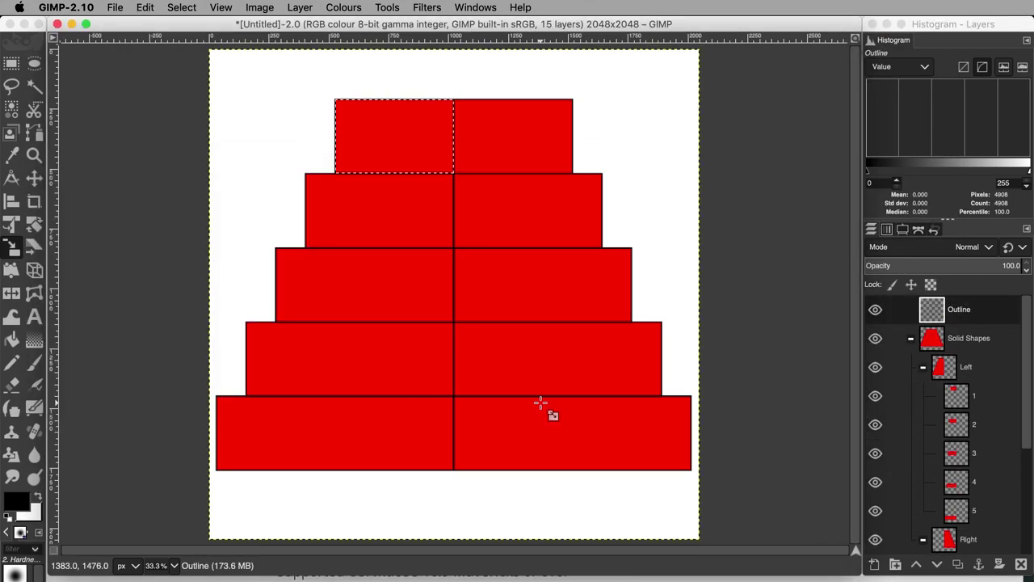
- Clear the selection and collapse the Left, Right and Solid Shapes groups
click(194, 10)
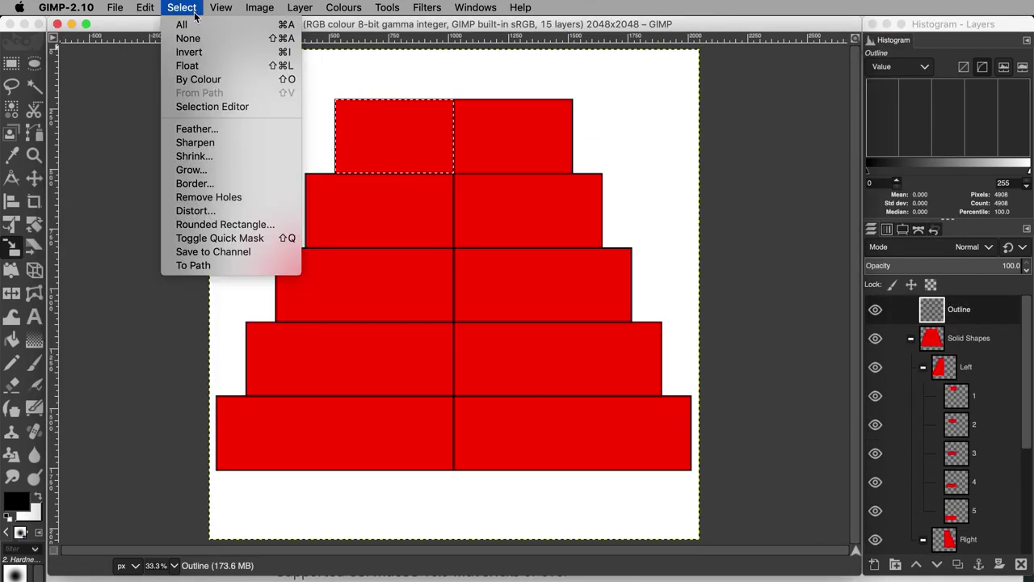
click(188, 37)
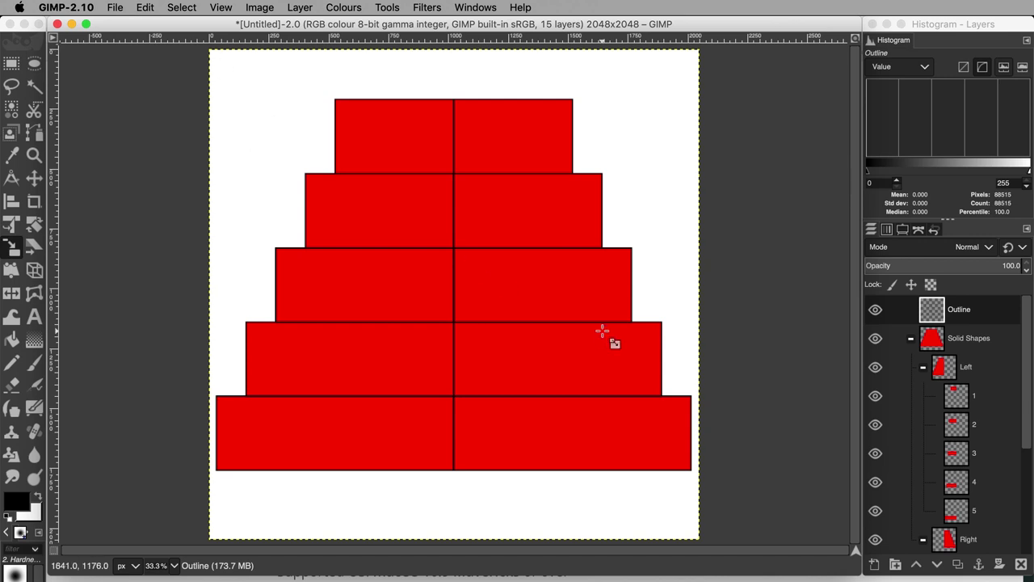
click(924, 367)
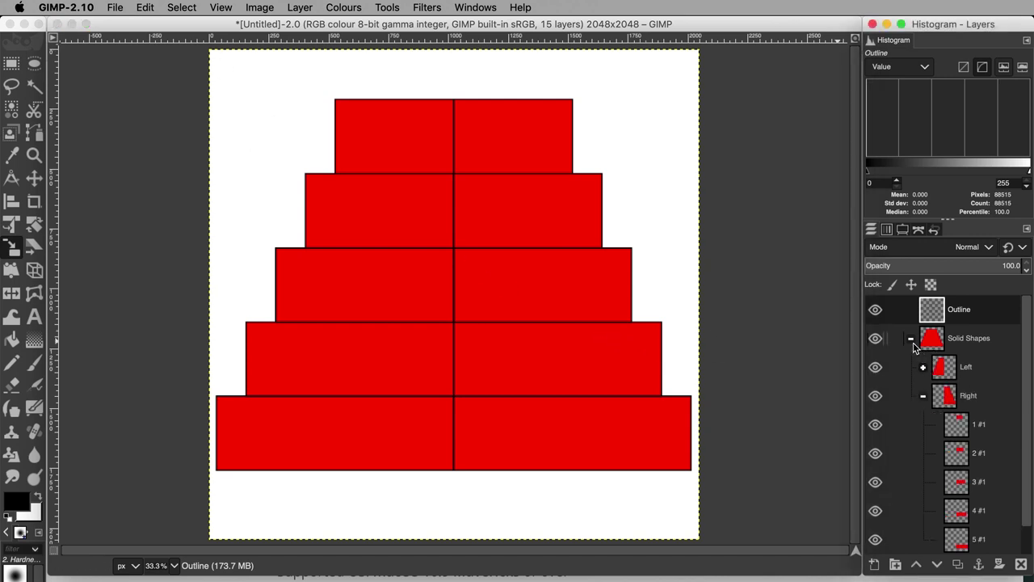
click(924, 397)
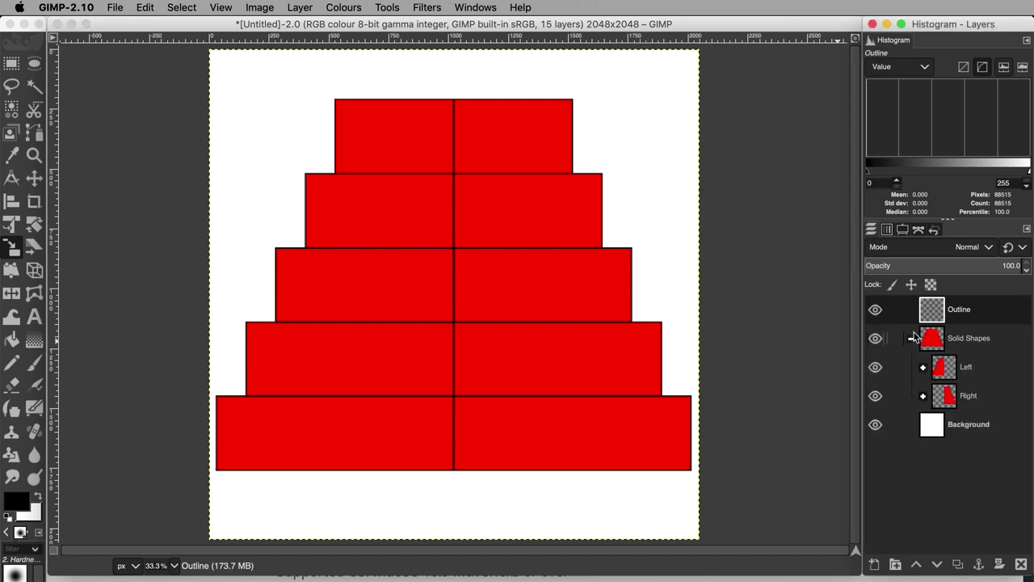
click(912, 339)
- Test layer visibility and Solid Shapes opacity, leaving both layers visible at full opacity
click(875, 339)
click(875, 338)
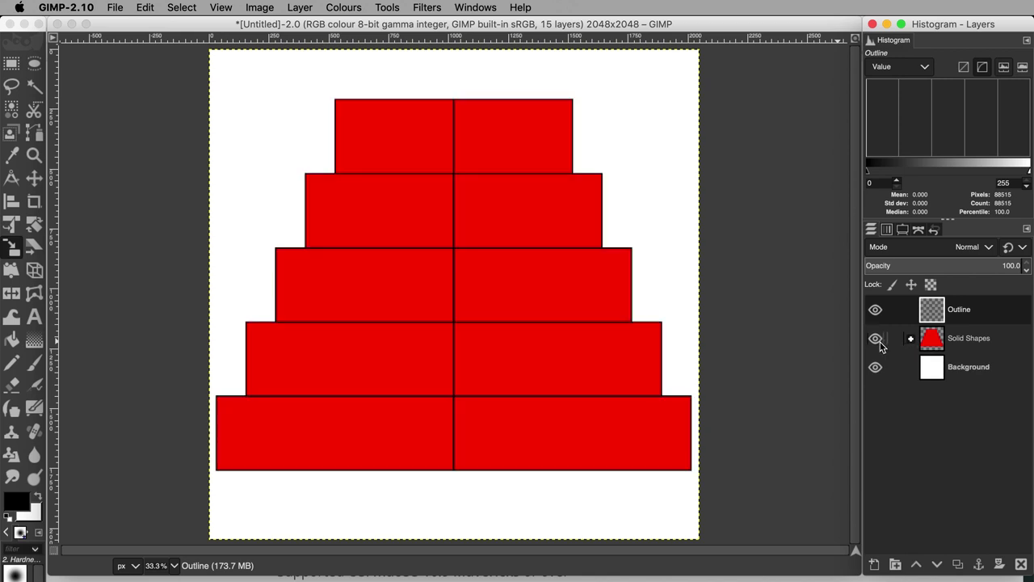
click(874, 309)
click(876, 320)
click(876, 320)
click(876, 320)
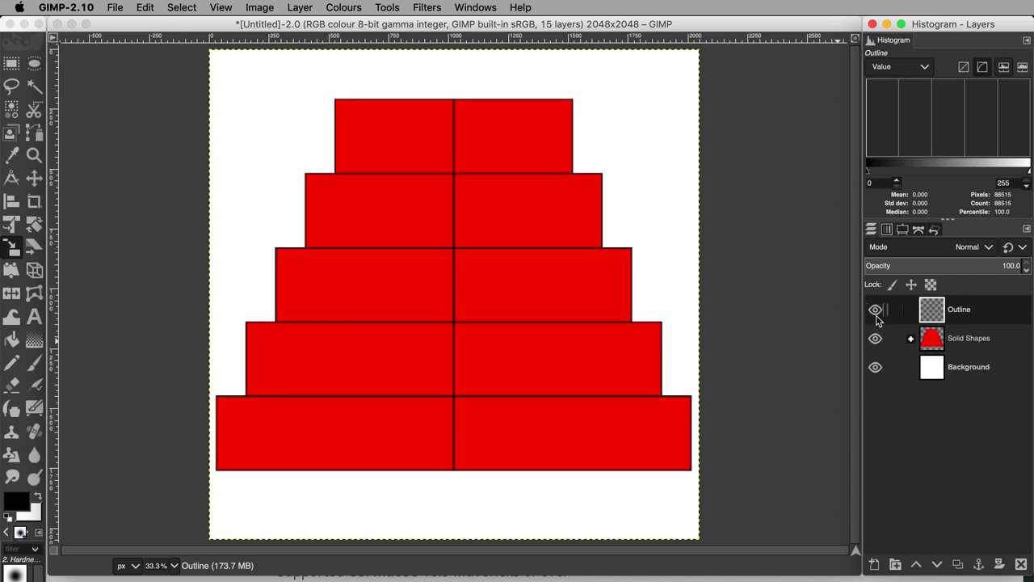
click(966, 344)
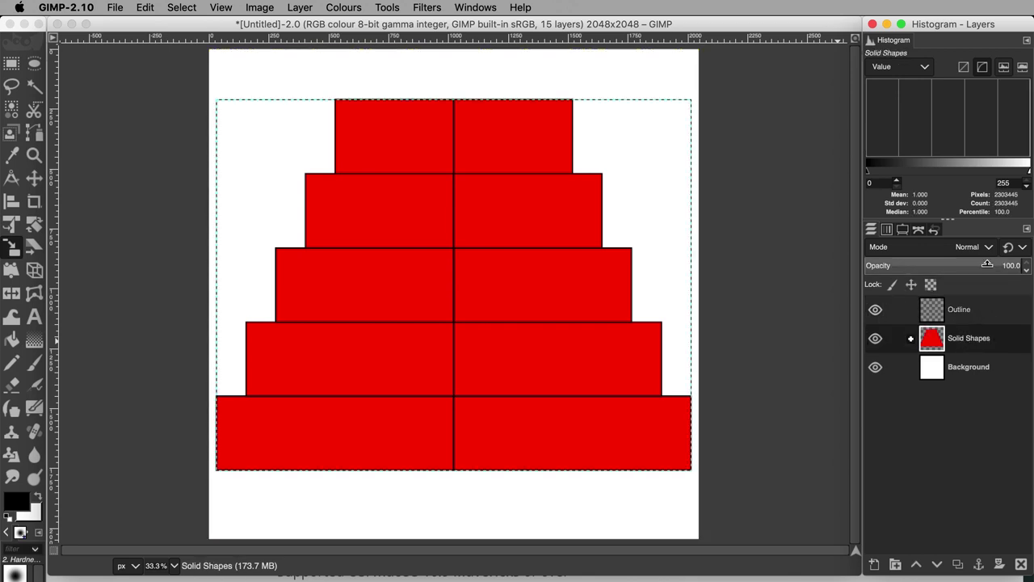
drag(987, 264, 942, 265)
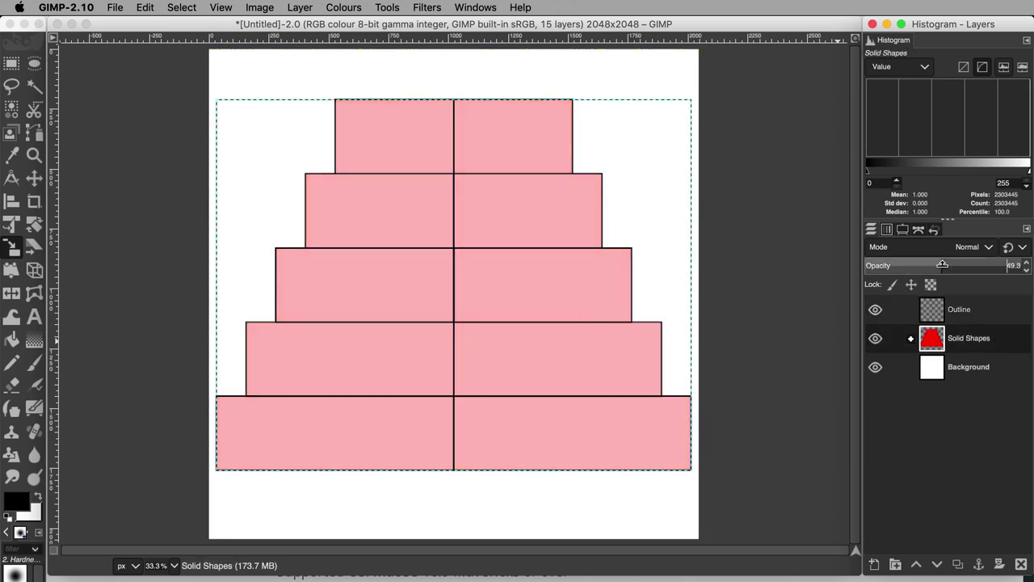
drag(949, 264, 1026, 265)
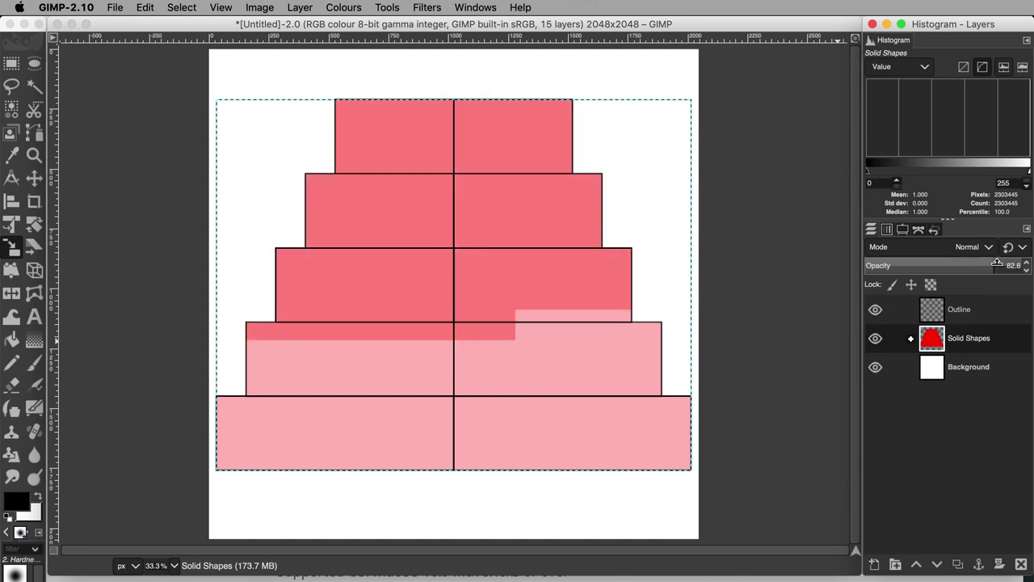
click(875, 338)
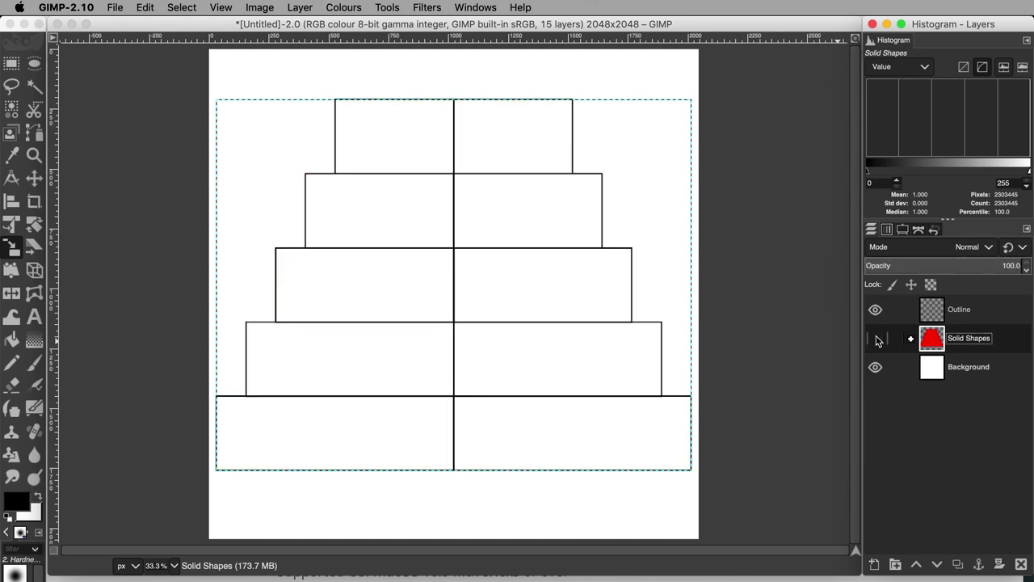
click(876, 340)
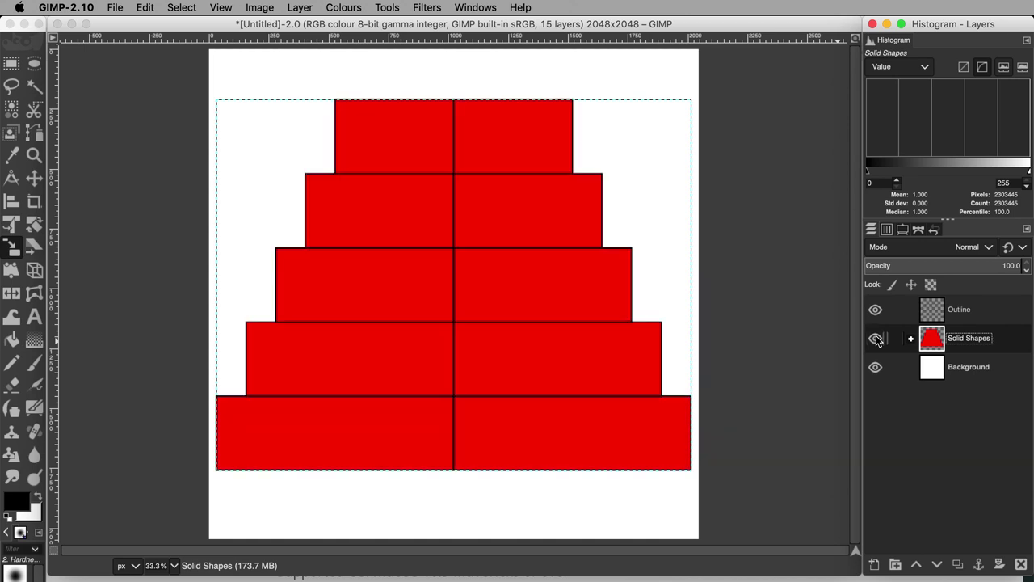
- Save the image as Guide.xcf
click(115, 7)
click(129, 116)
text(Guide.xcf)
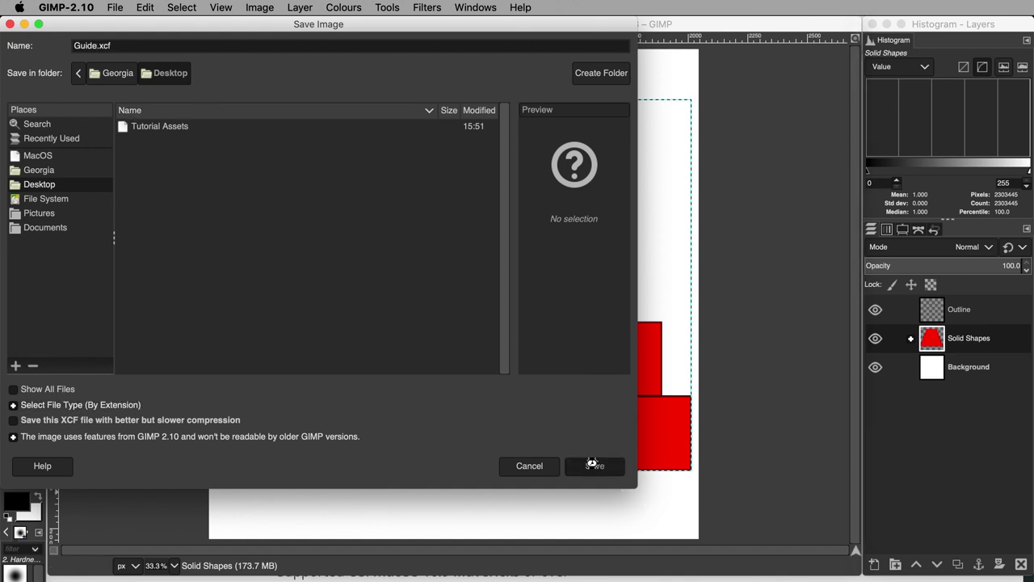
click(592, 466)
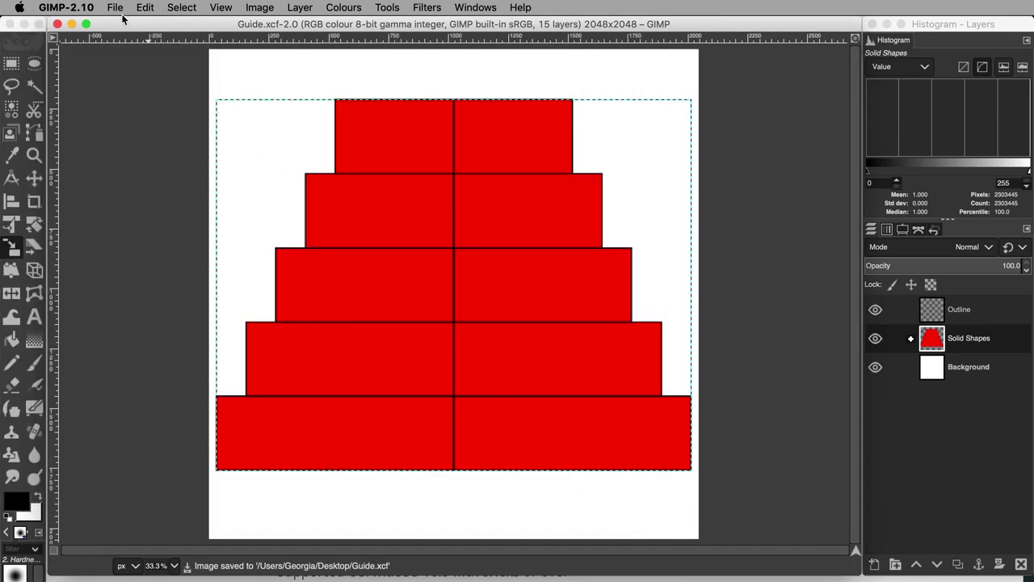
- Export as Guide.png, replacing the existing file and keeping the background colour
click(116, 9)
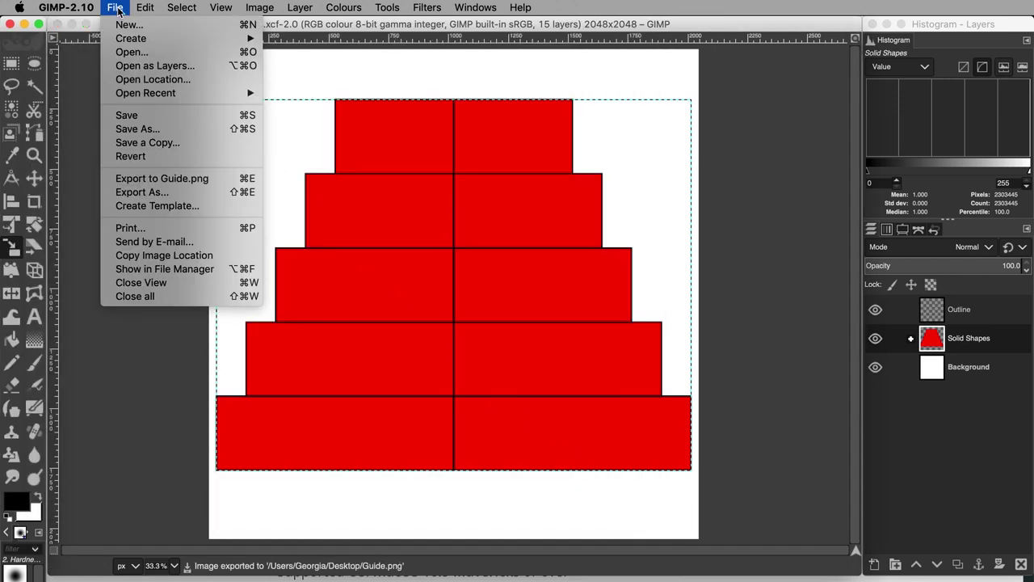
click(143, 192)
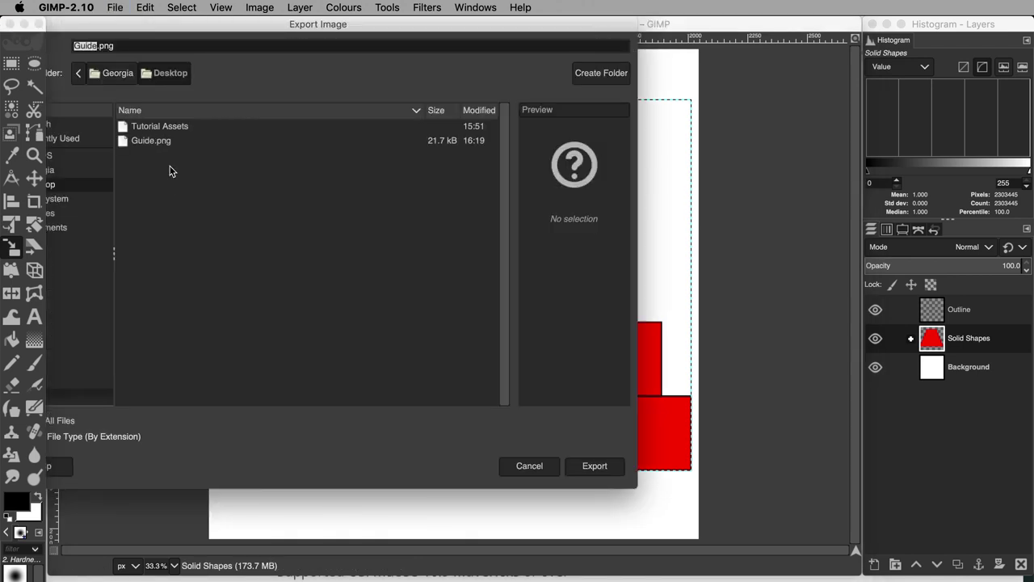
click(156, 140)
click(594, 466)
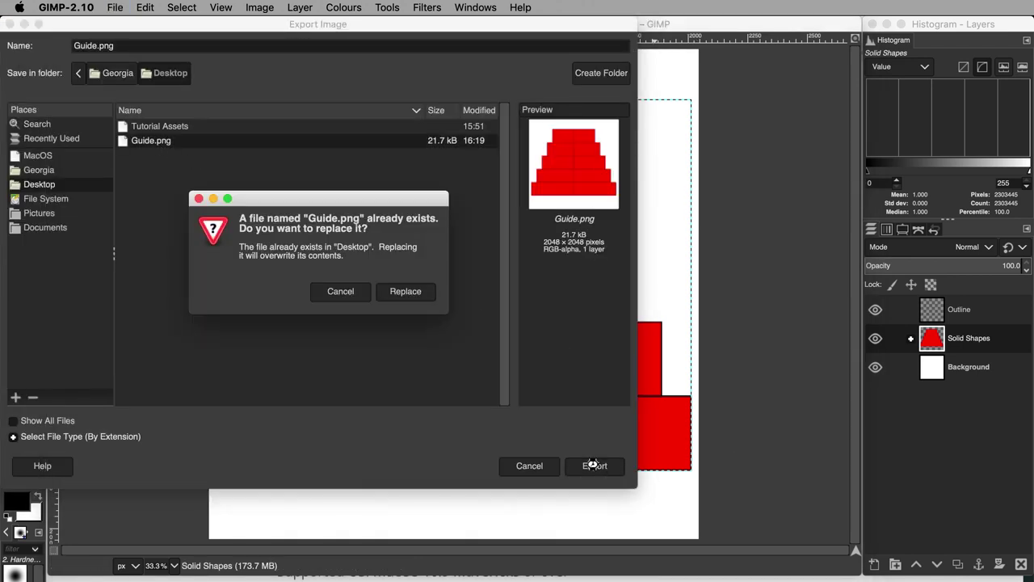
click(406, 291)
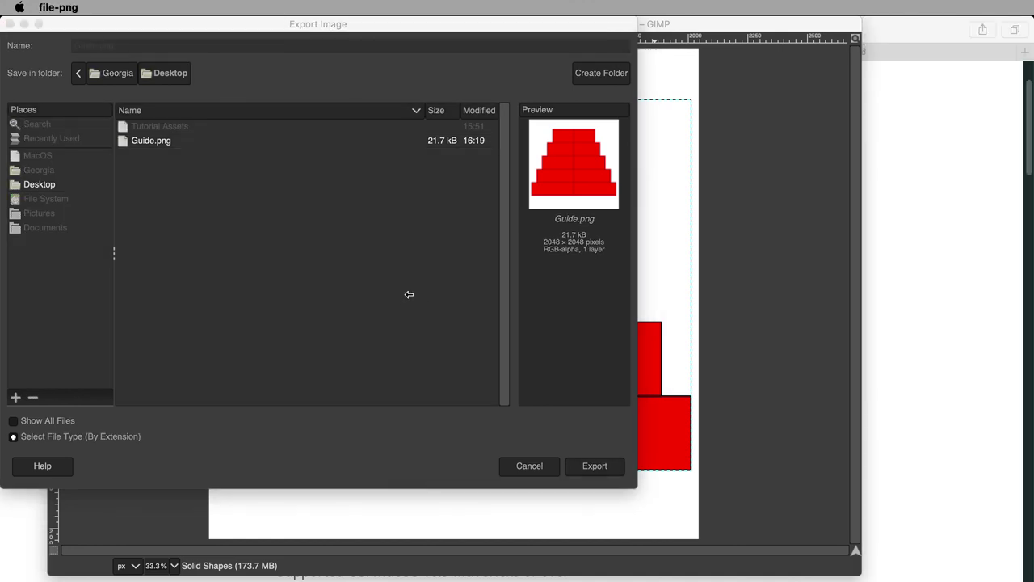
click(427, 221)
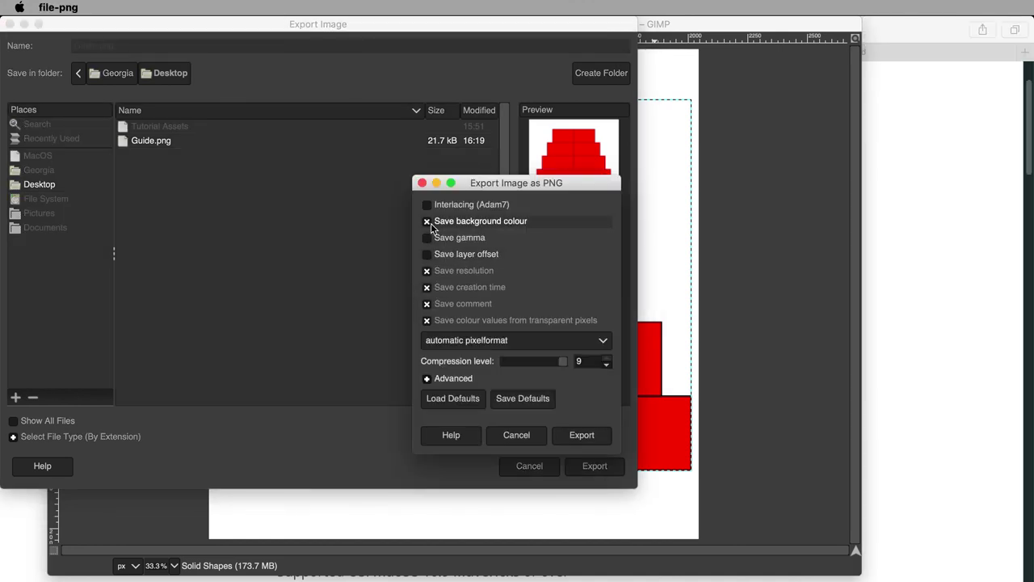
click(580, 435)
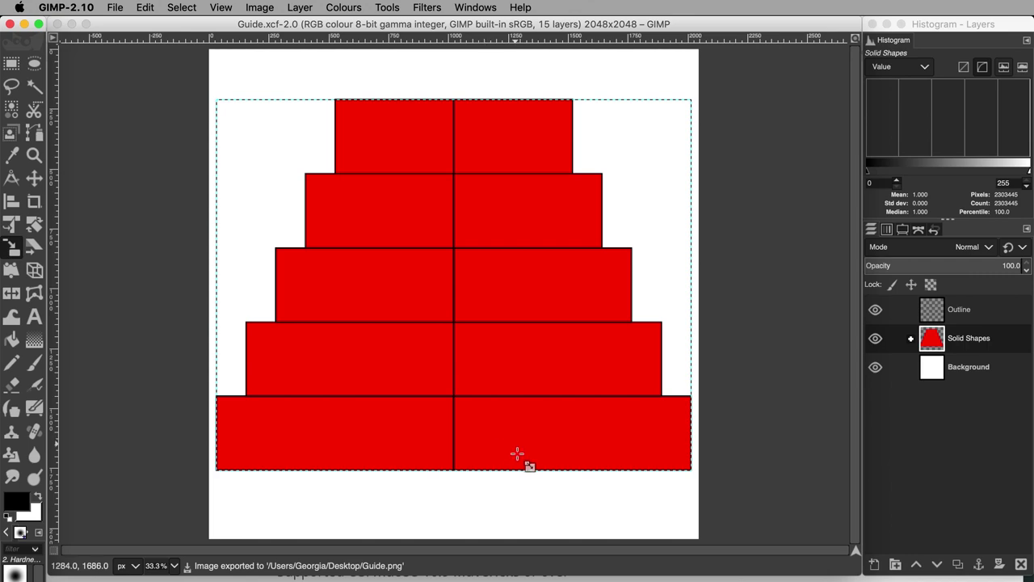
- Scroll to MapMap's Download and install section, then minimize the Safari window
click(247, 572)
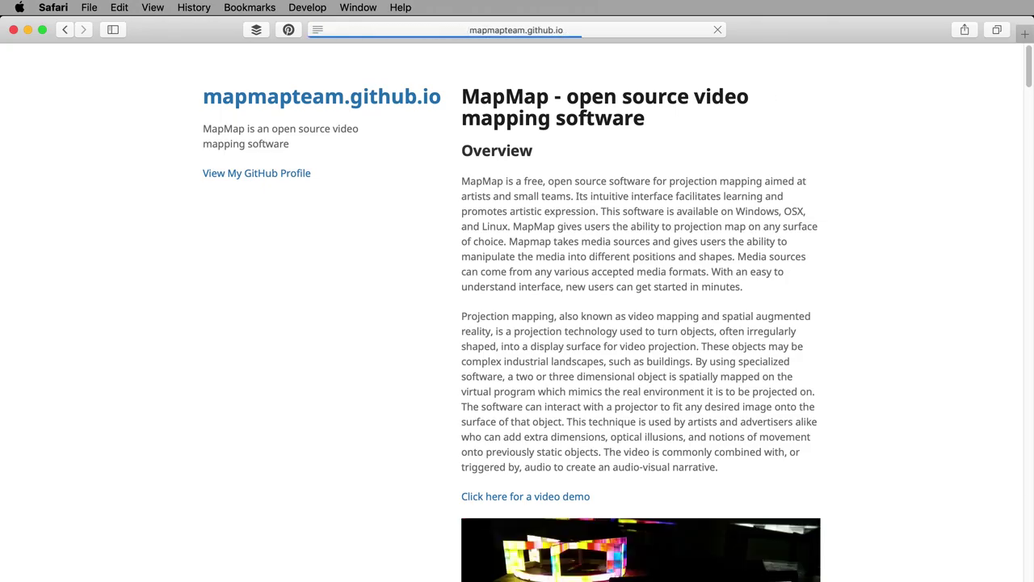
scroll(813, 435, down, 10)
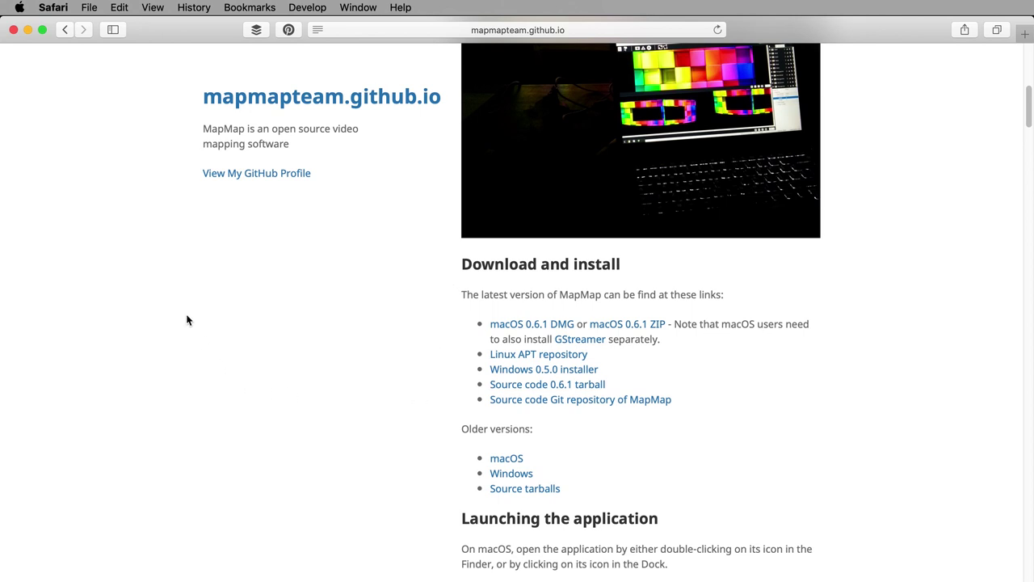
click(27, 31)
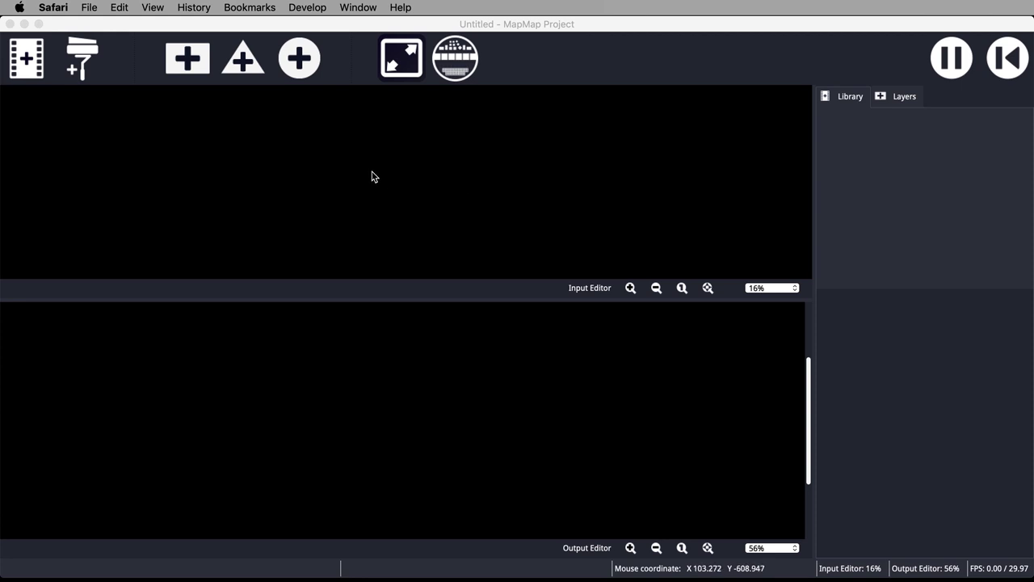
- Add Guide.png from the Desktop as a media source in the Library
click(31, 66)
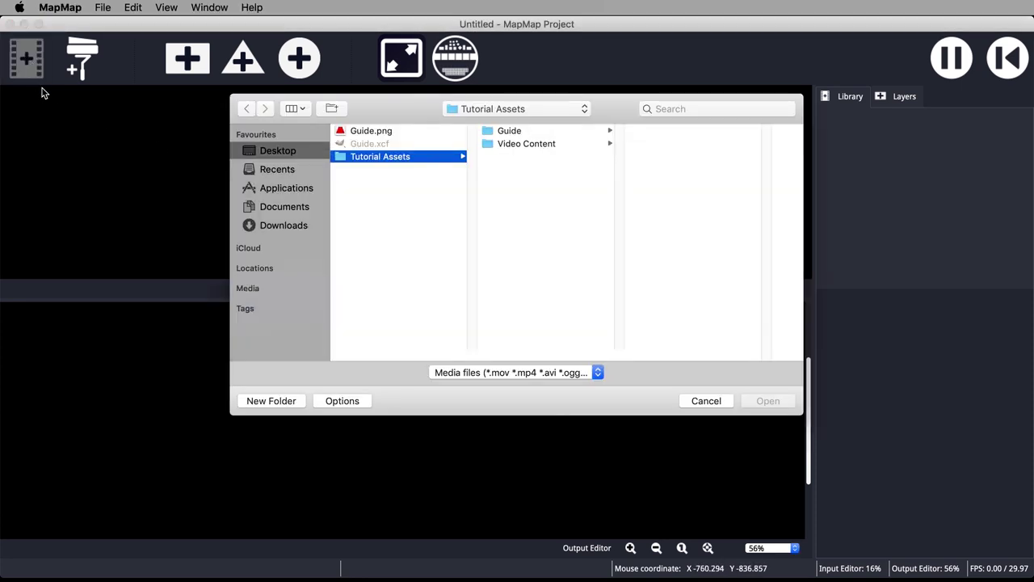
click(371, 130)
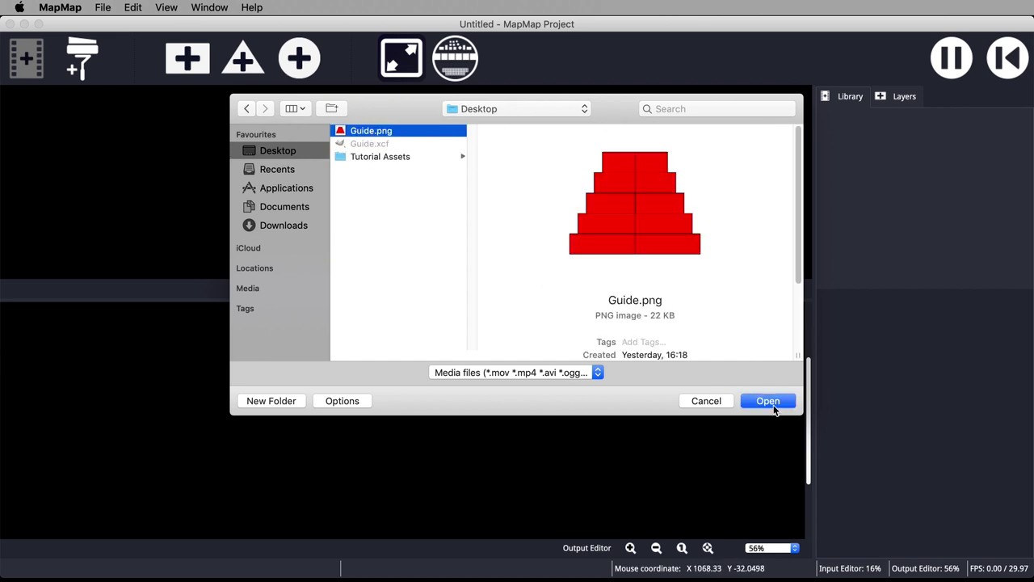
click(768, 401)
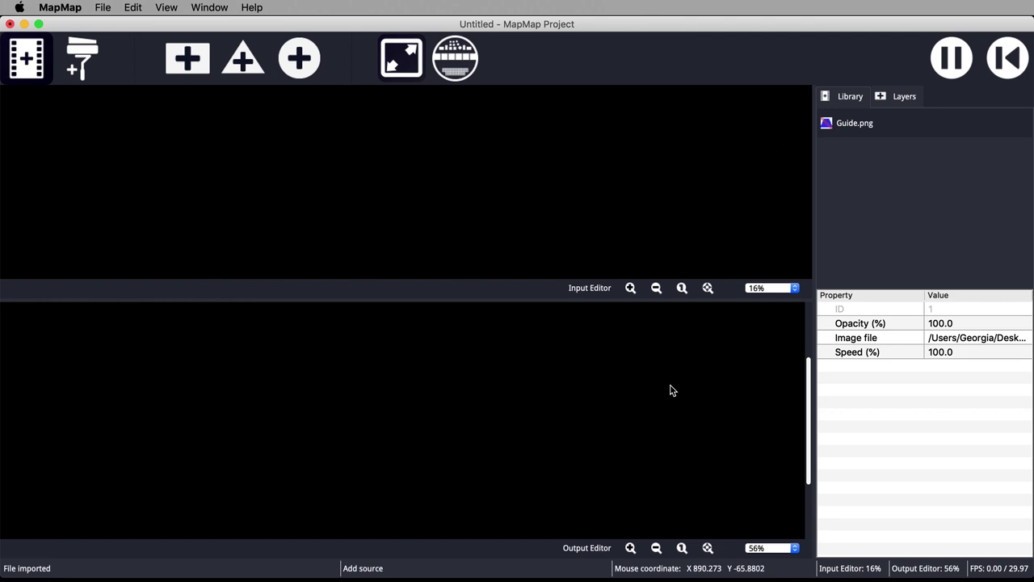
- Add a mesh layer from Guide.png, enable Display Controls, and enlarge the input view
click(188, 67)
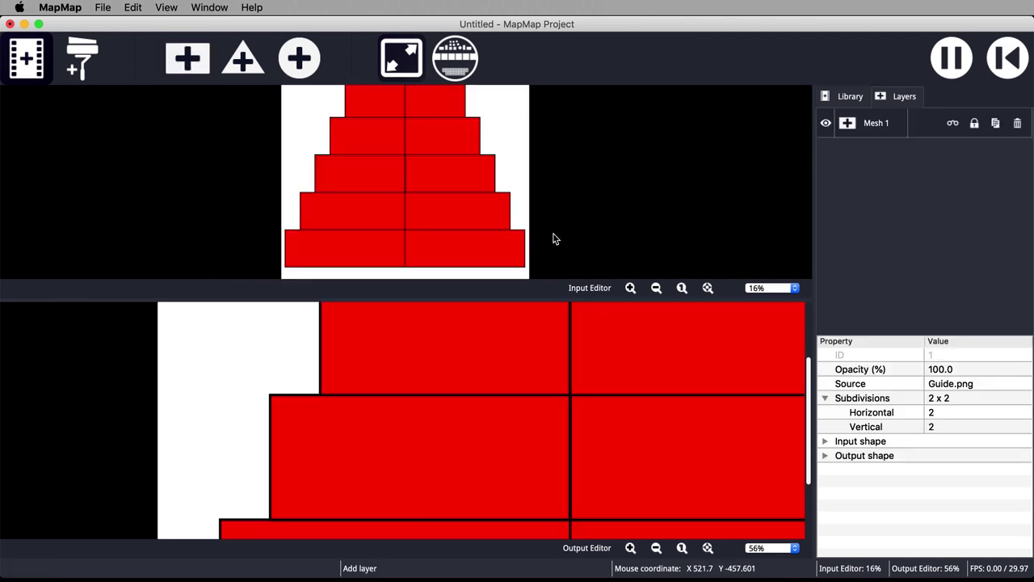
click(658, 290)
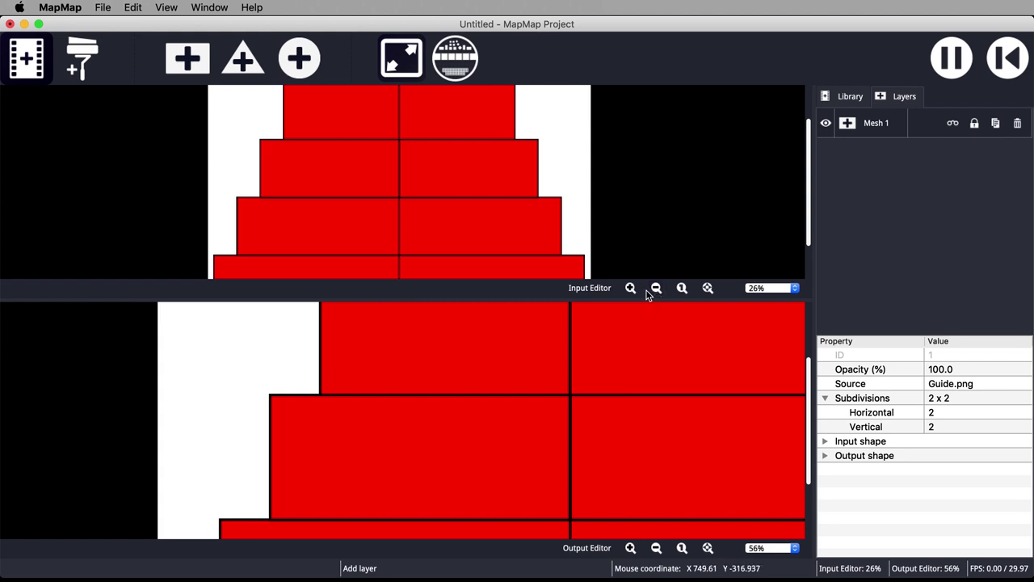
click(654, 290)
click(655, 289)
click(654, 289)
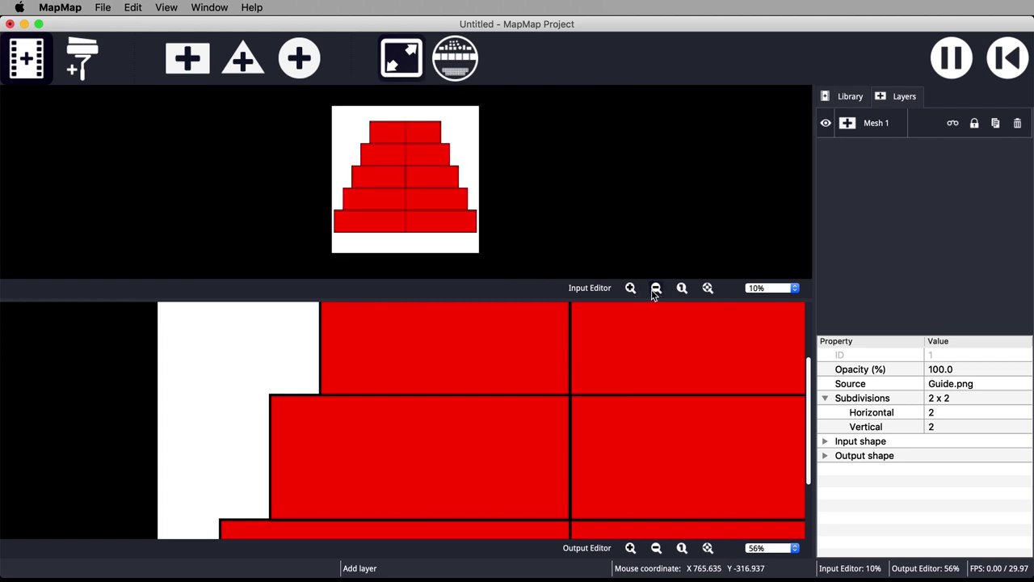
click(166, 7)
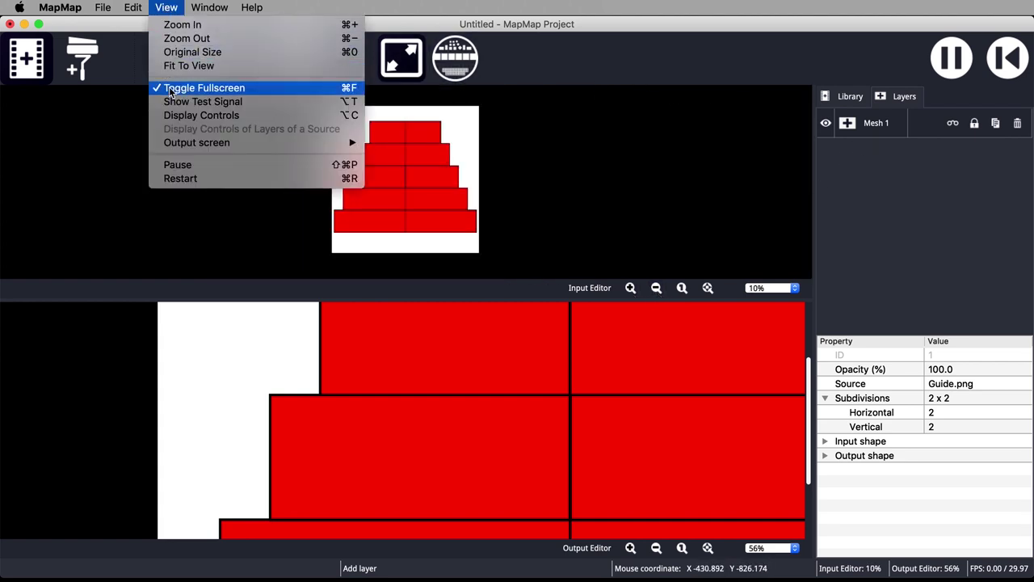
click(172, 115)
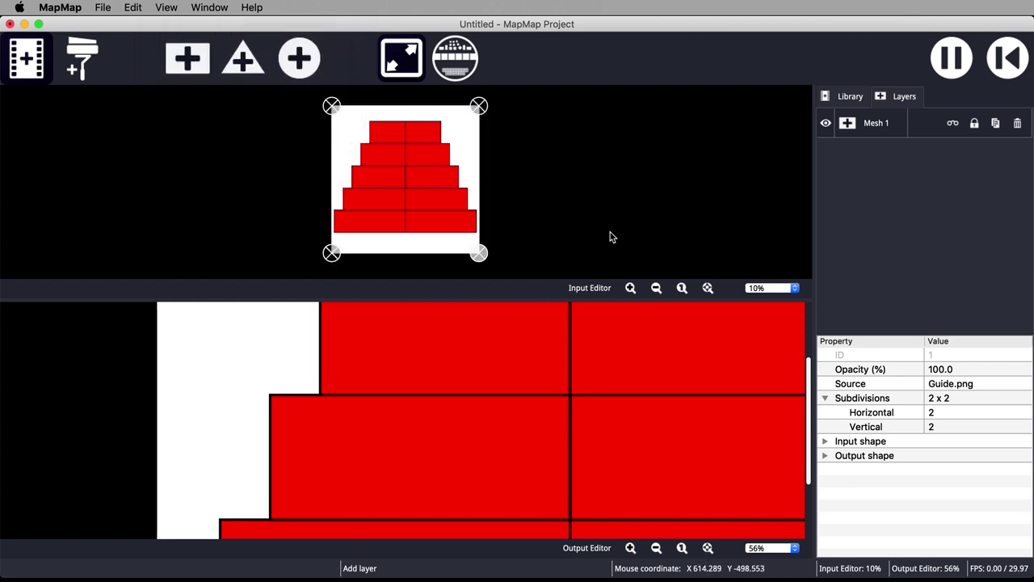
click(708, 289)
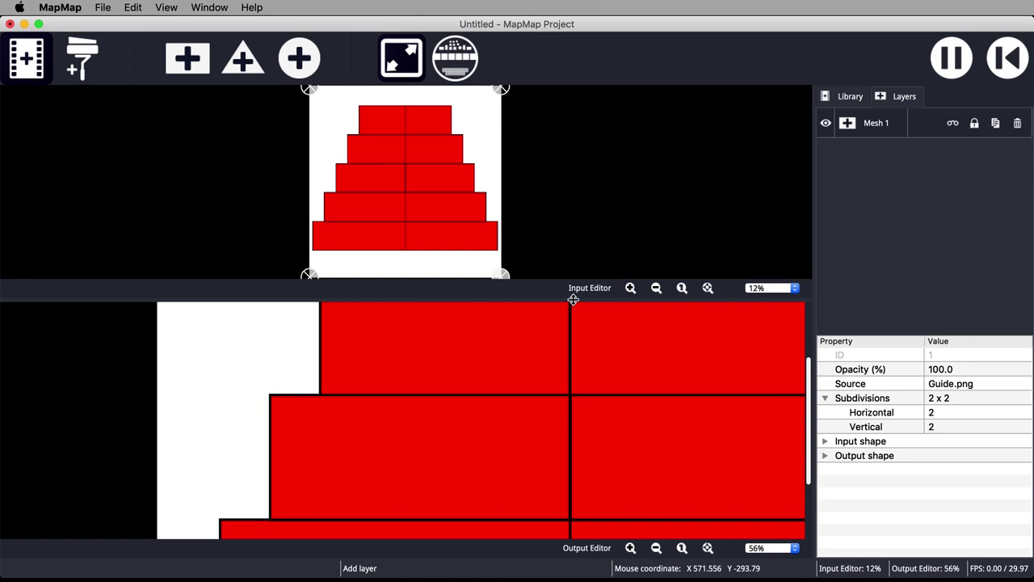
drag(571, 301, 579, 492)
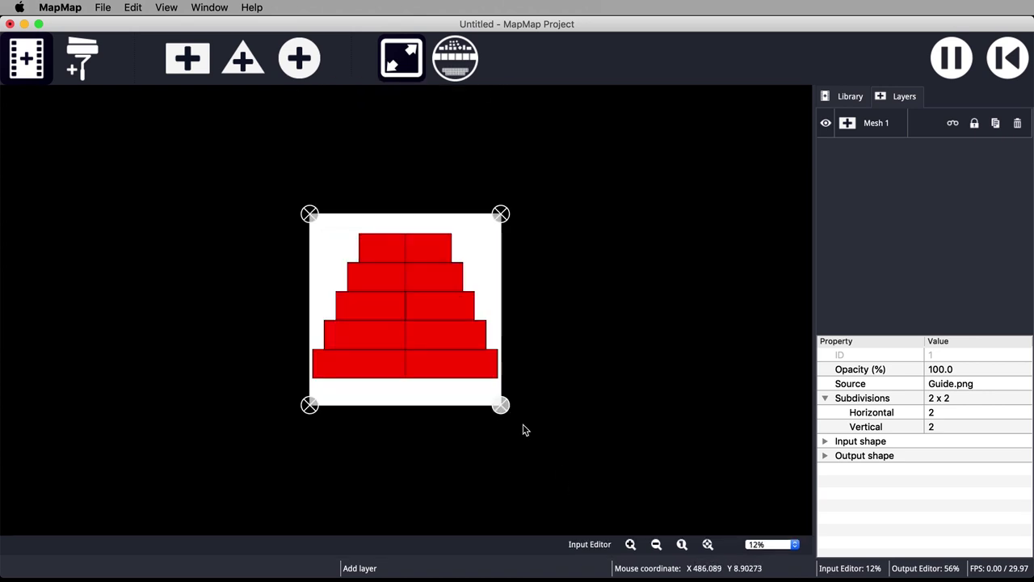
click(633, 546)
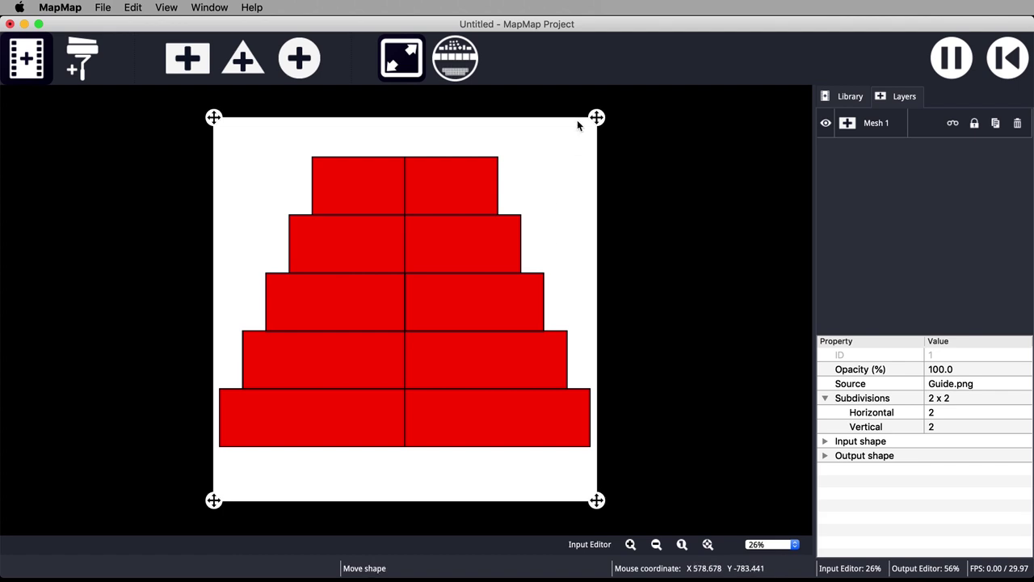
- Move the mesh onto the top tier and align its corners to the left half
scroll(482, 267, down, 6)
drag(445, 279, 393, 180)
drag(299, 259, 311, 215)
drag(405, 264, 404, 214)
drag(299, 156, 313, 161)
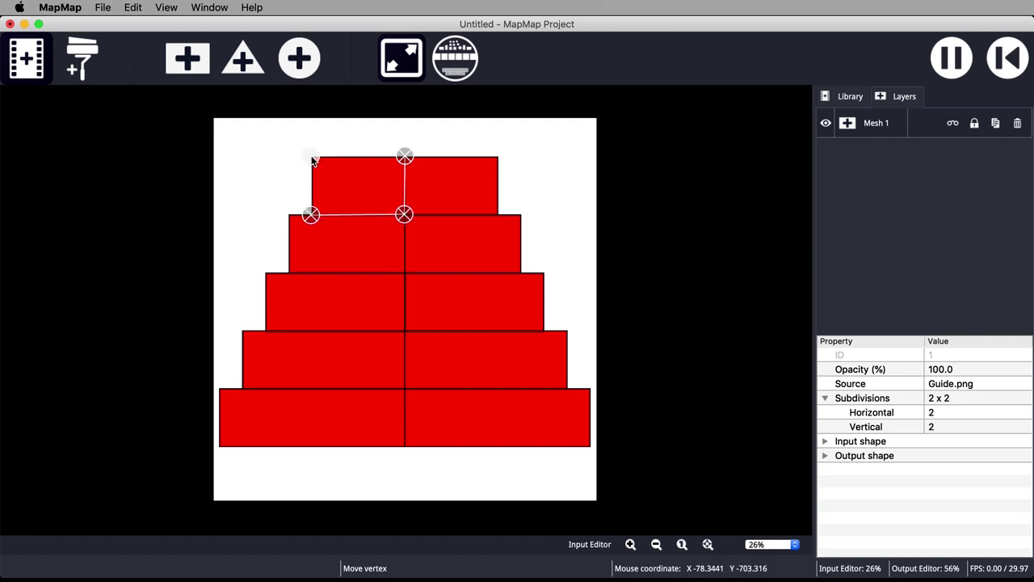
click(631, 543)
drag(810, 241, 801, 150)
drag(219, 162, 220, 165)
- Snap Mesh 1's remaining corners to the top-left tier and rename it Left 1
drag(215, 276, 217, 275)
drag(398, 275, 402, 277)
drag(400, 161, 401, 163)
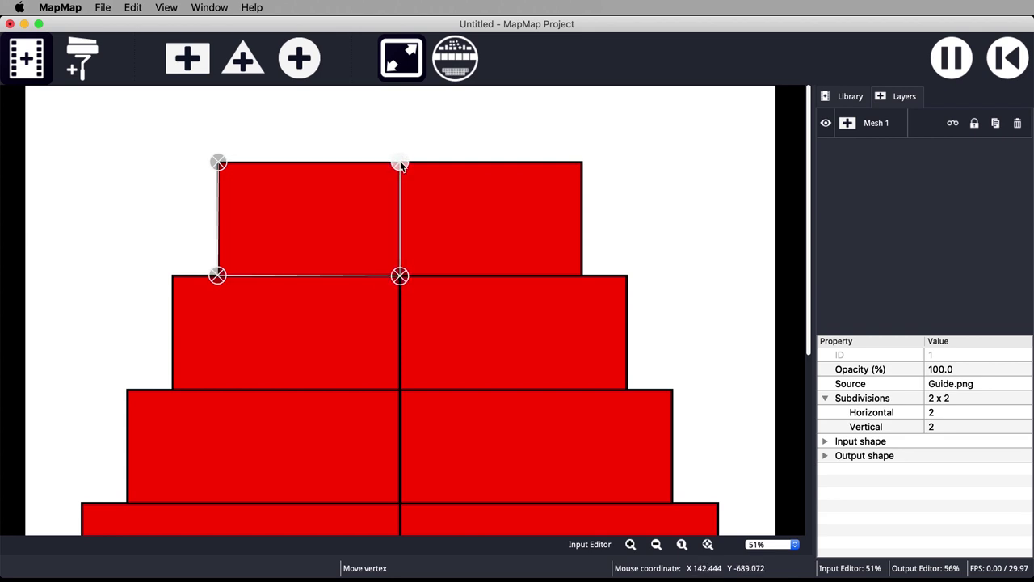
double_click(879, 123)
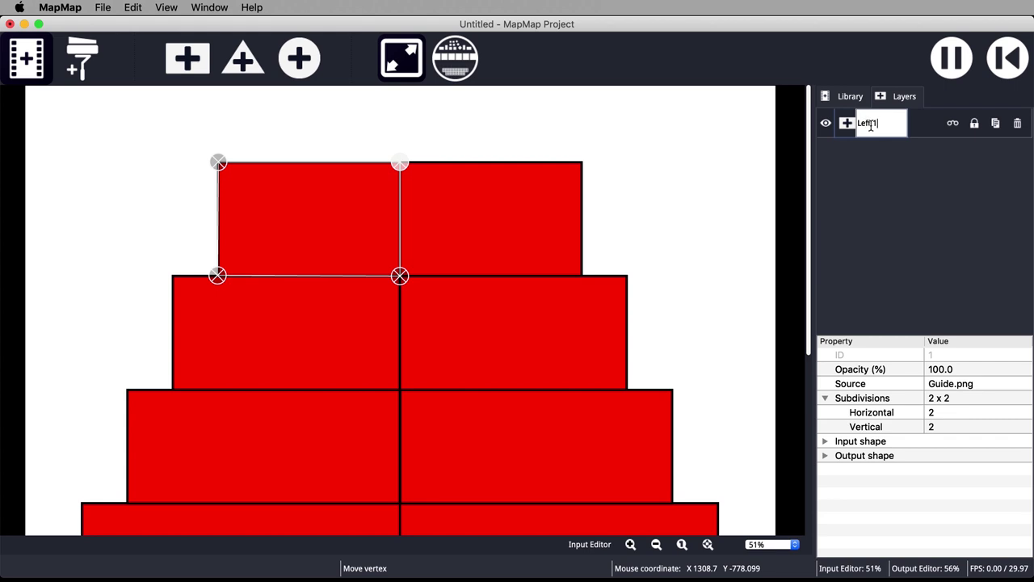
key(Return)
- Duplicate Left 1 down the left tier halves, naming the lowest copy Left 5
right_click(872, 131)
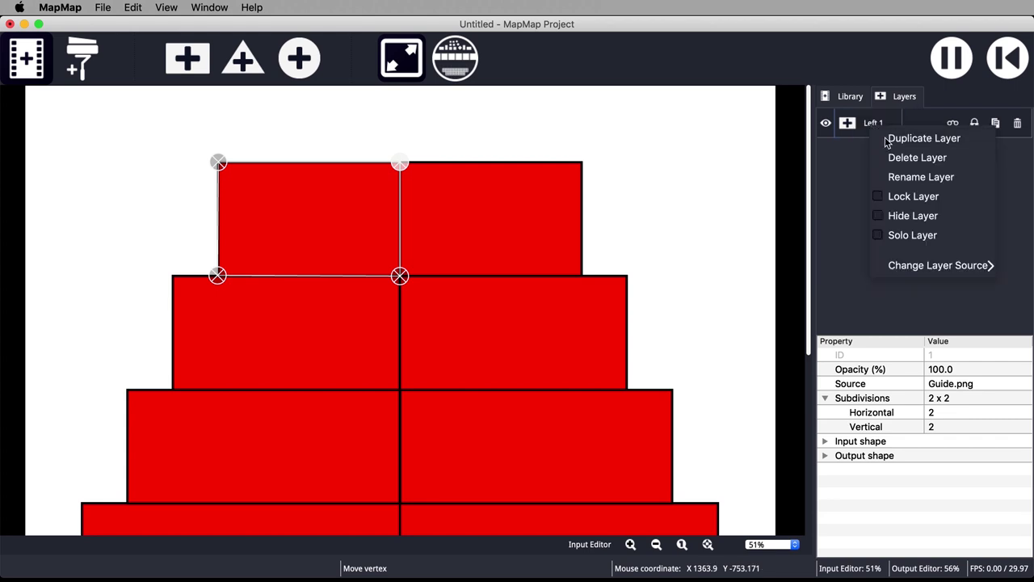
click(923, 137)
drag(282, 331, 283, 446)
scroll(400, 323, down, 3)
right_click(889, 123)
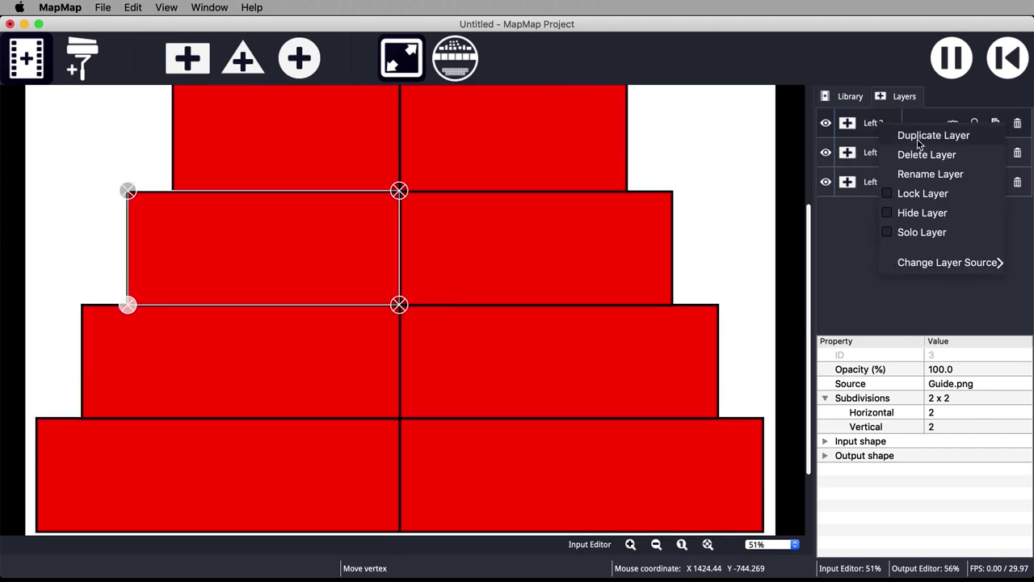
click(929, 134)
drag(266, 246, 267, 360)
right_click(888, 122)
click(929, 134)
drag(81, 417, 37, 418)
double_click(876, 122)
text(Left 5)
- Duplicate meshes onto the right-hand tier halves, fitting one named Right 4
right_click(876, 123)
click(929, 135)
drag(172, 455, 535, 455)
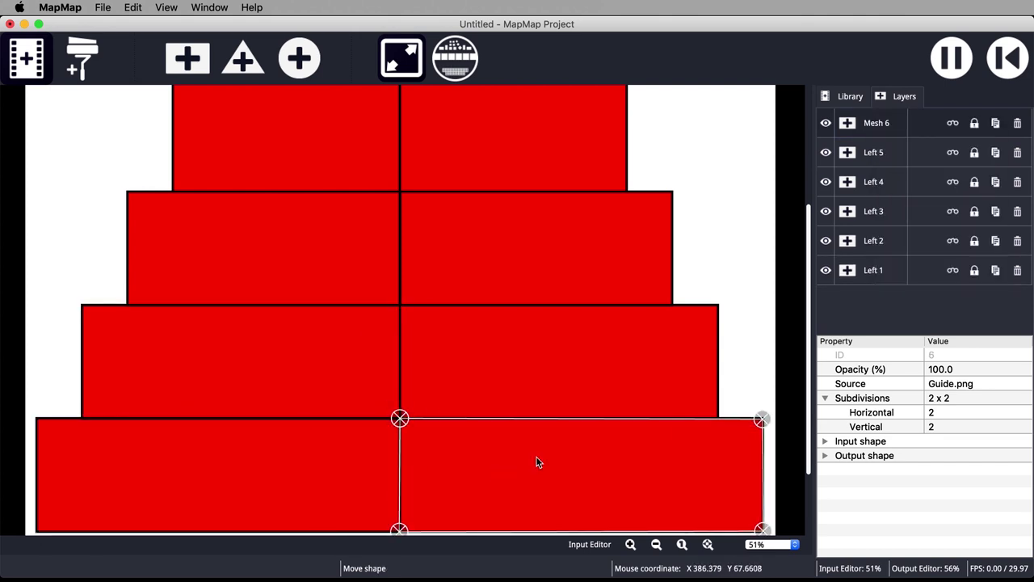
text(Right 4)
drag(166, 350, 428, 146)
right_click(881, 129)
click(929, 137)
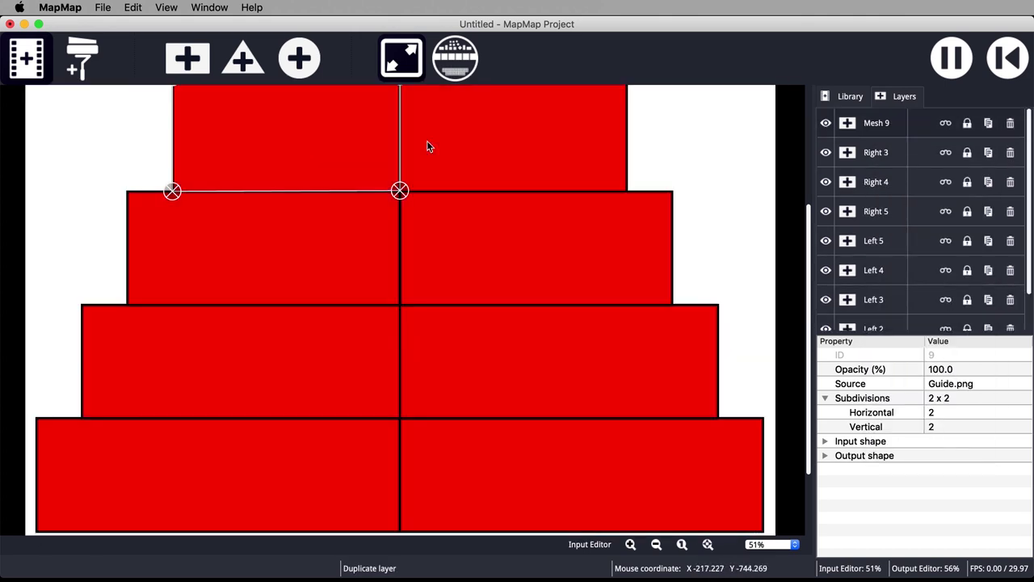
- Place a copy on the top tier's right half and name it Right 1
scroll(404, 242, up, 2)
right_click(869, 322)
click(924, 327)
drag(307, 146, 488, 146)
double_click(876, 123)
text(Right)
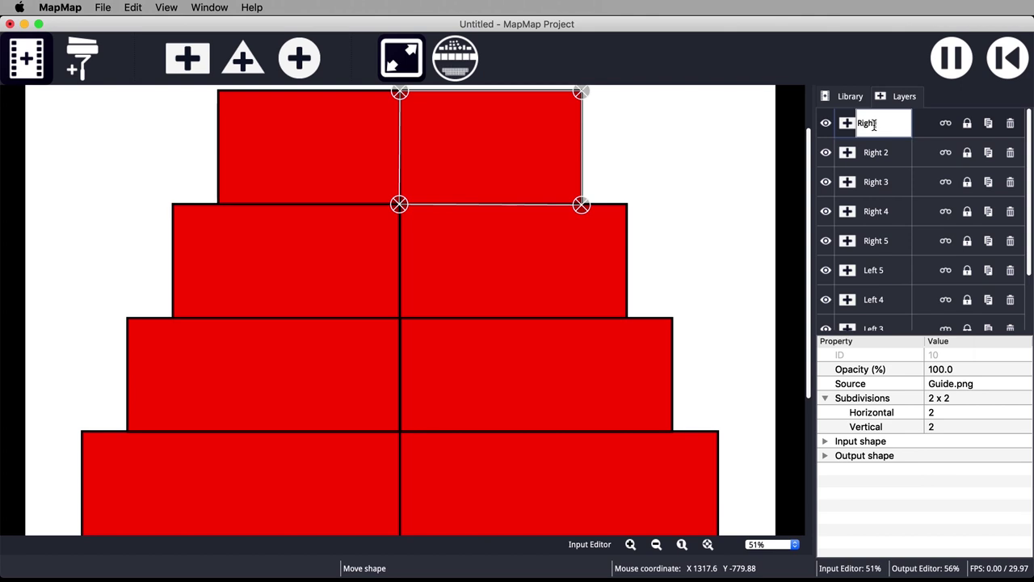
text( 1)
key(Return)
- Save the project as Cake_Mapping_Setup.mmp and hide the Right 1–5, Left 5 and Left 4 meshes
key(ctrl+s)
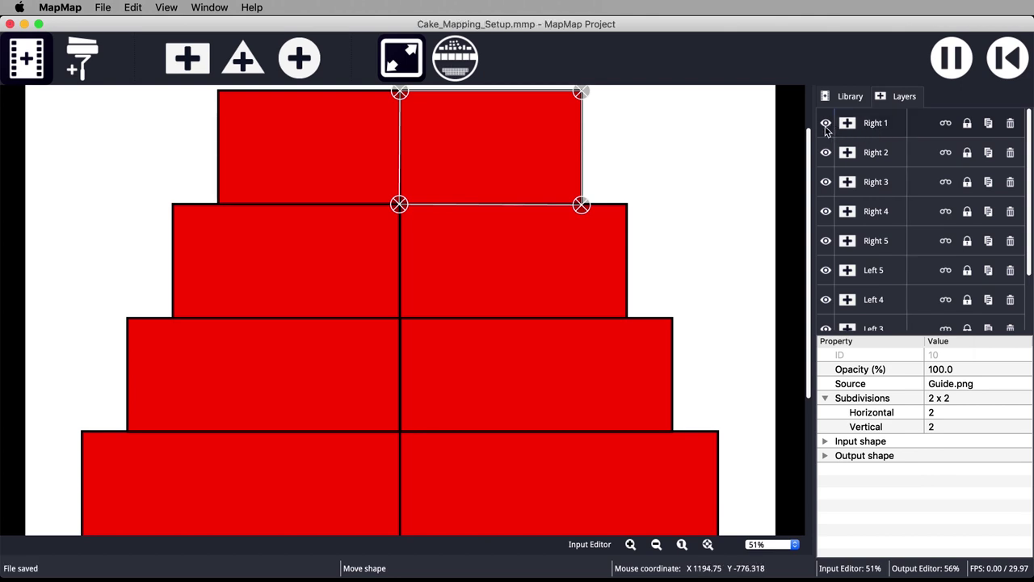
click(825, 123)
click(826, 152)
click(826, 182)
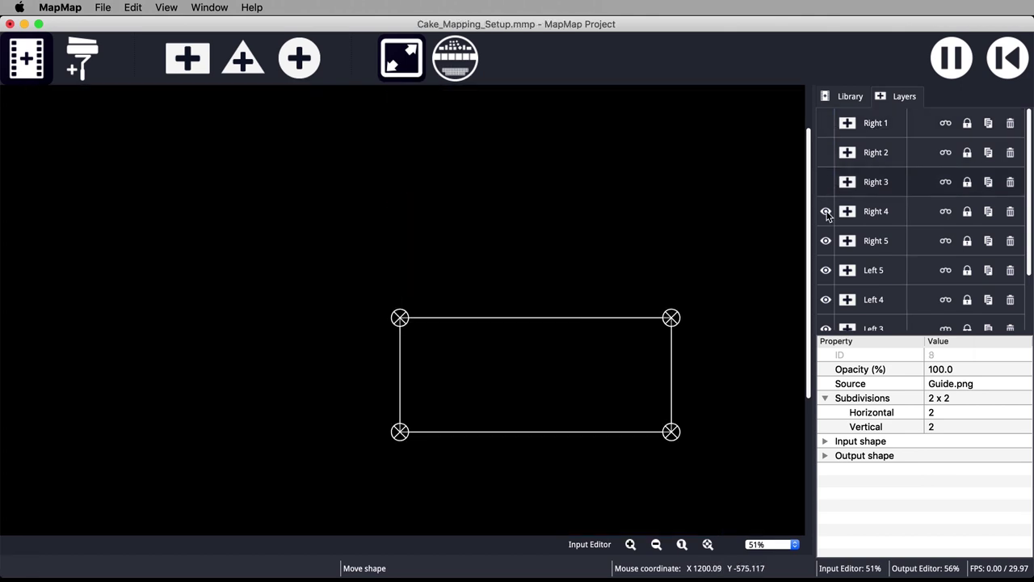
click(826, 211)
click(825, 241)
click(825, 269)
click(825, 300)
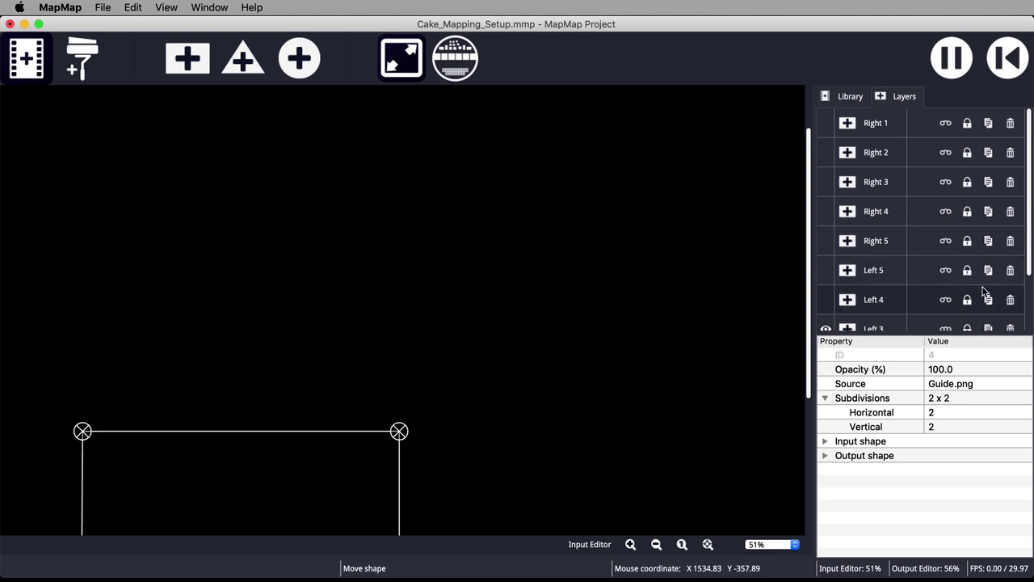
- Hide Left 3 and Left 2, select Left 1, and expand the Output Editor to full height
drag(1029, 257, 1013, 320)
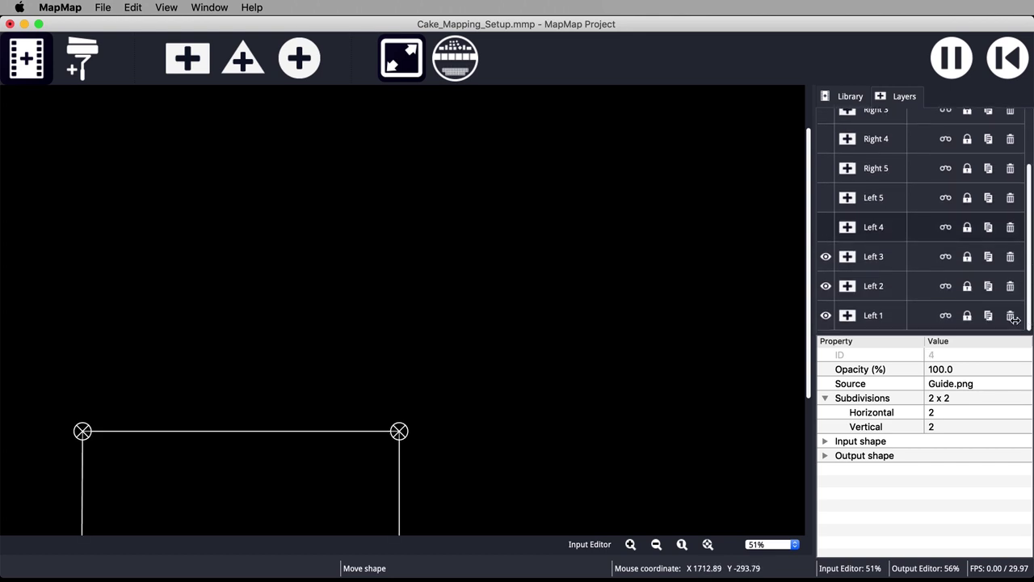
click(826, 256)
click(825, 285)
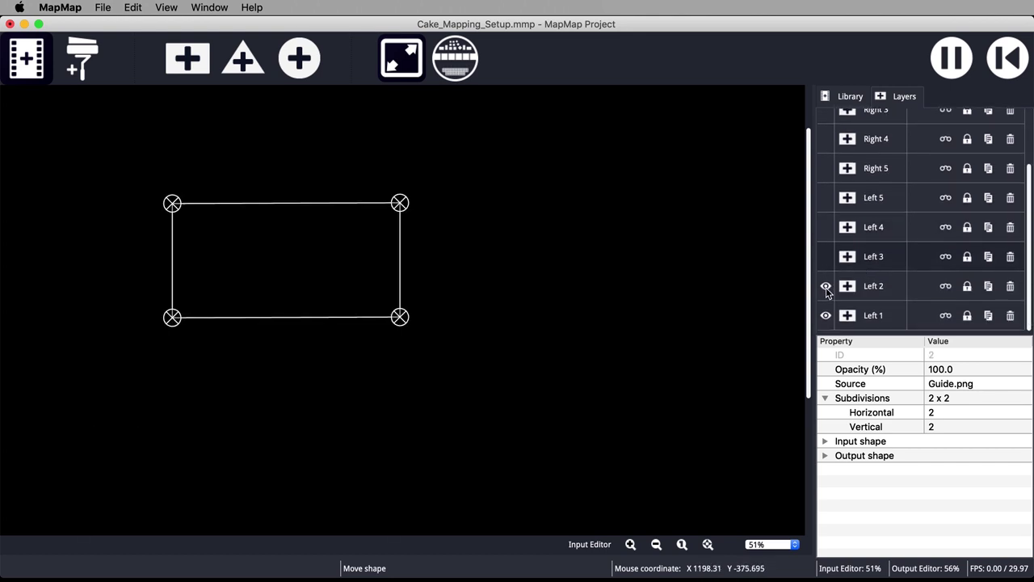
click(876, 316)
drag(486, 556, 478, 161)
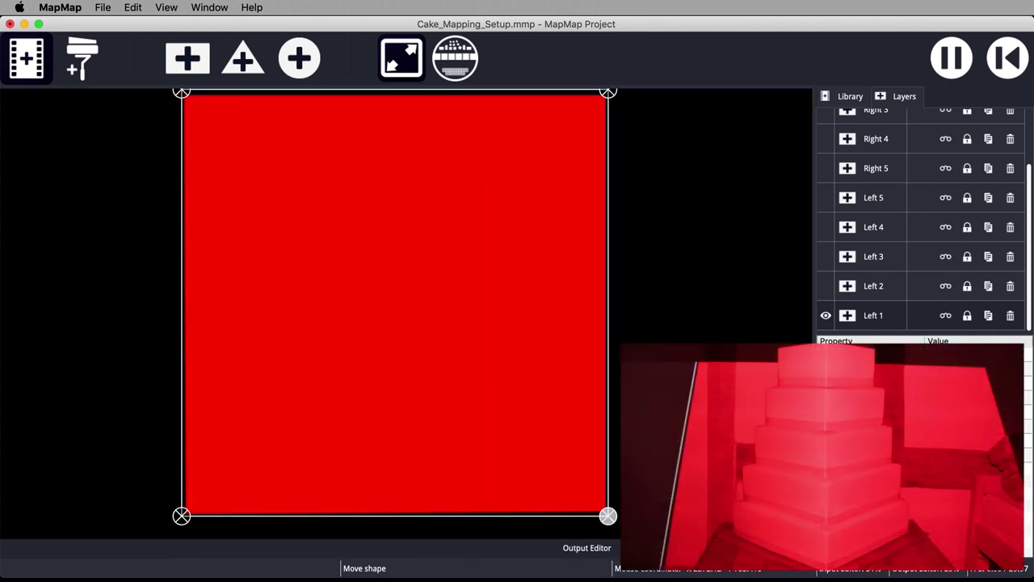
- Shrink the Left 1 quad and drag its corners onto the left face of the top tier
drag(608, 92, 452, 249)
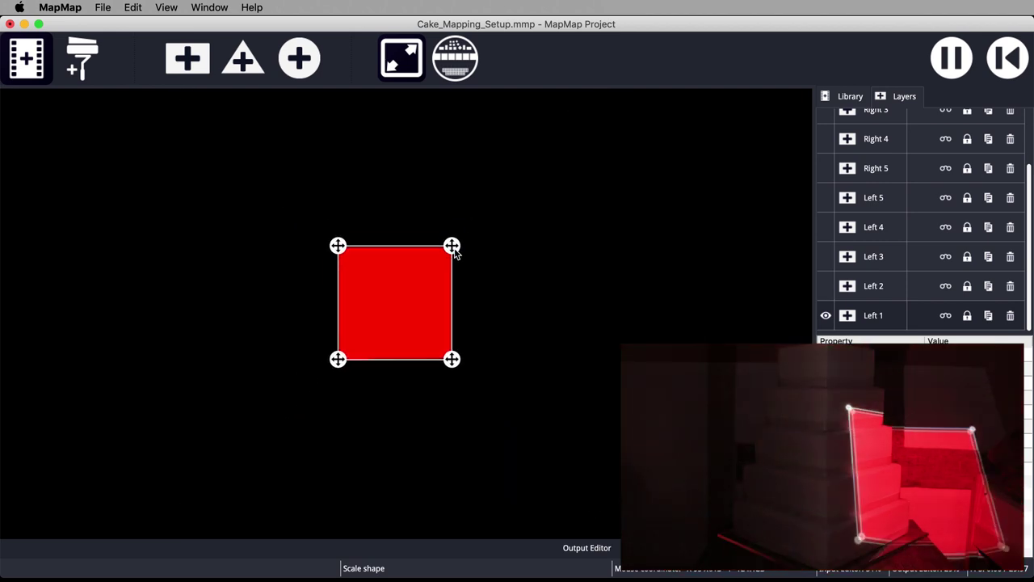
drag(406, 299, 317, 296)
drag(358, 243, 315, 167)
drag(361, 361, 314, 223)
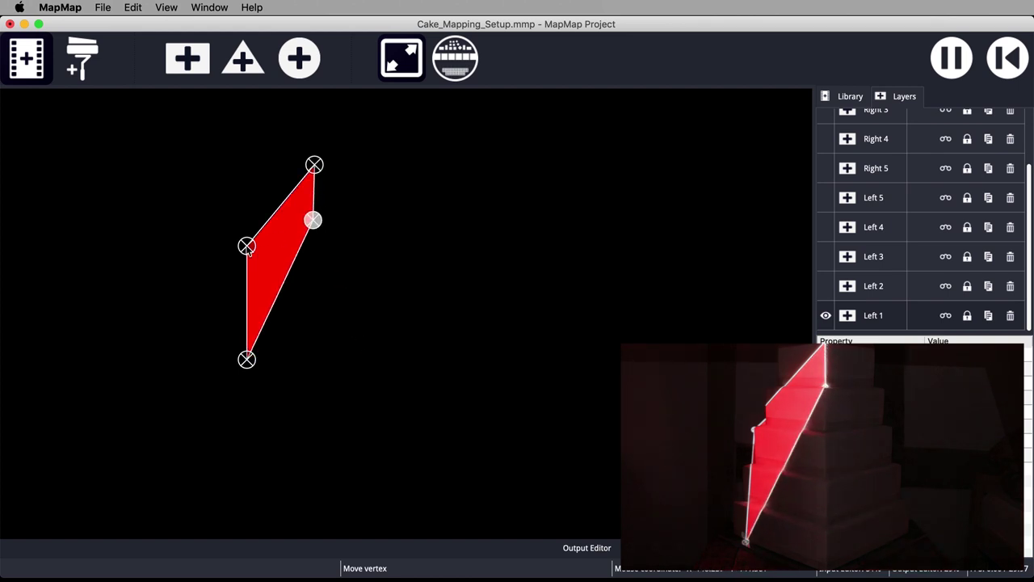
drag(248, 248, 269, 168)
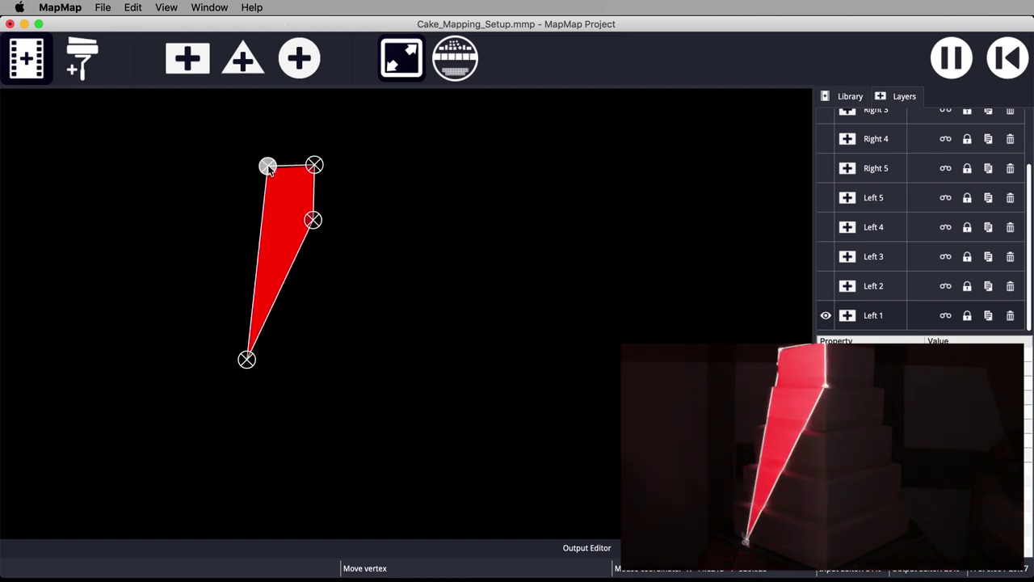
drag(247, 358, 271, 216)
drag(315, 165, 317, 168)
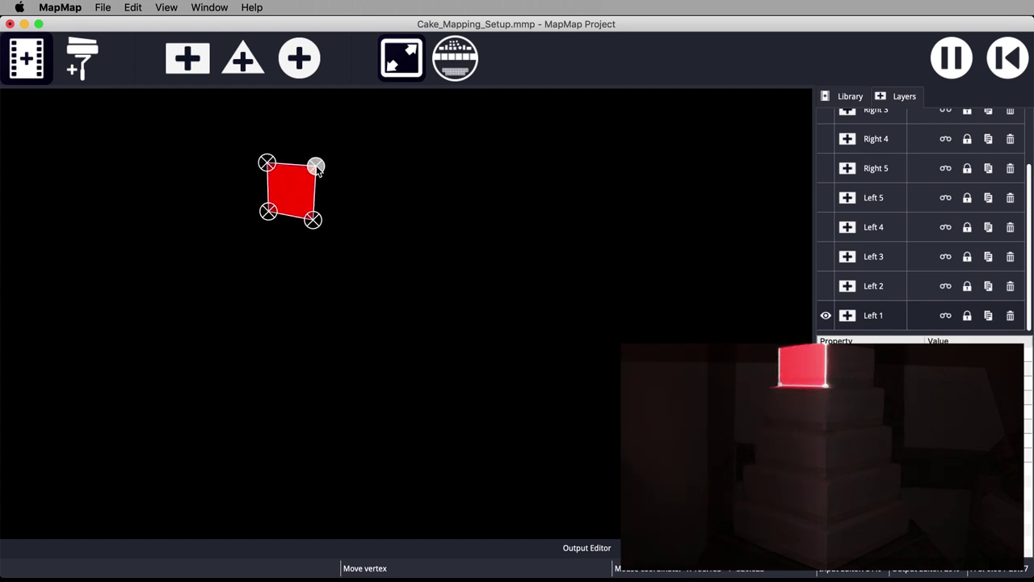
scroll(716, 324, up, 3)
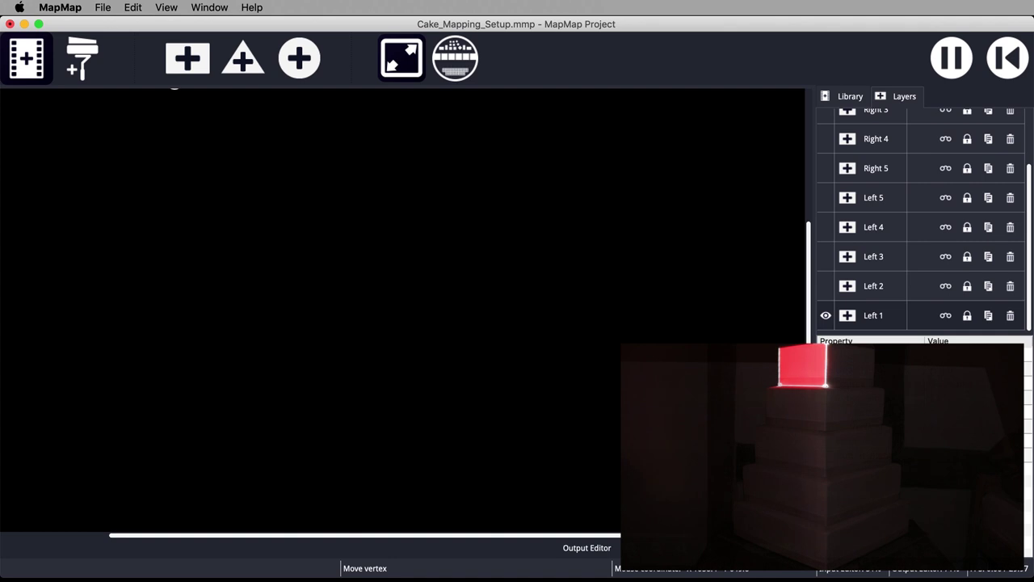
scroll(716, 325, up, 4)
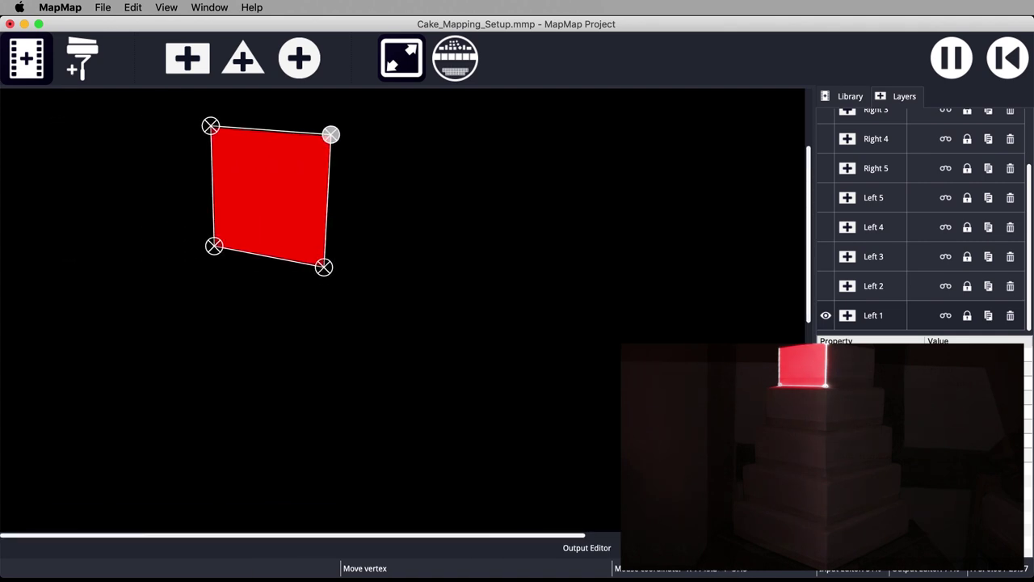
- Show Left 2 and fit its quad under the top tier onto the second tier
click(825, 286)
scroll(553, 134, down, 3)
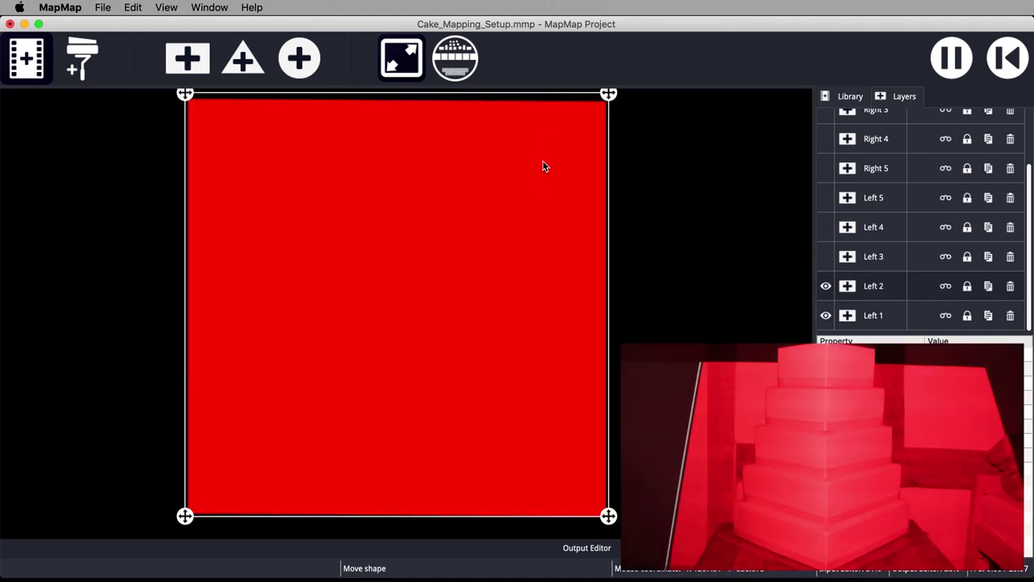
scroll(533, 169, down, 5)
drag(396, 303, 261, 269)
drag(310, 319, 309, 266)
drag(211, 220, 254, 213)
drag(211, 318, 254, 249)
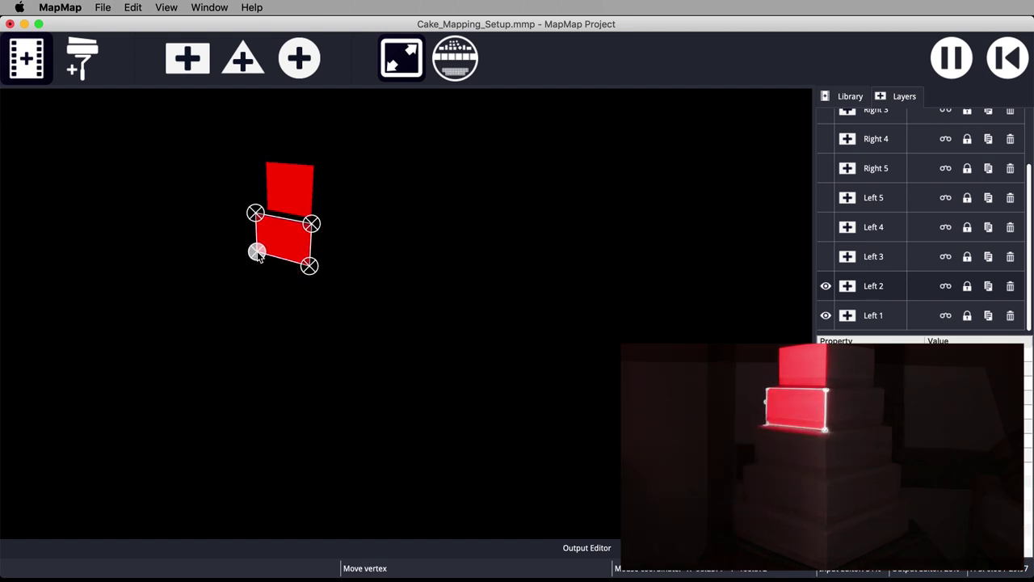
- Show Left 3 and Left 4 and fit them onto the third and fourth tiers
click(825, 256)
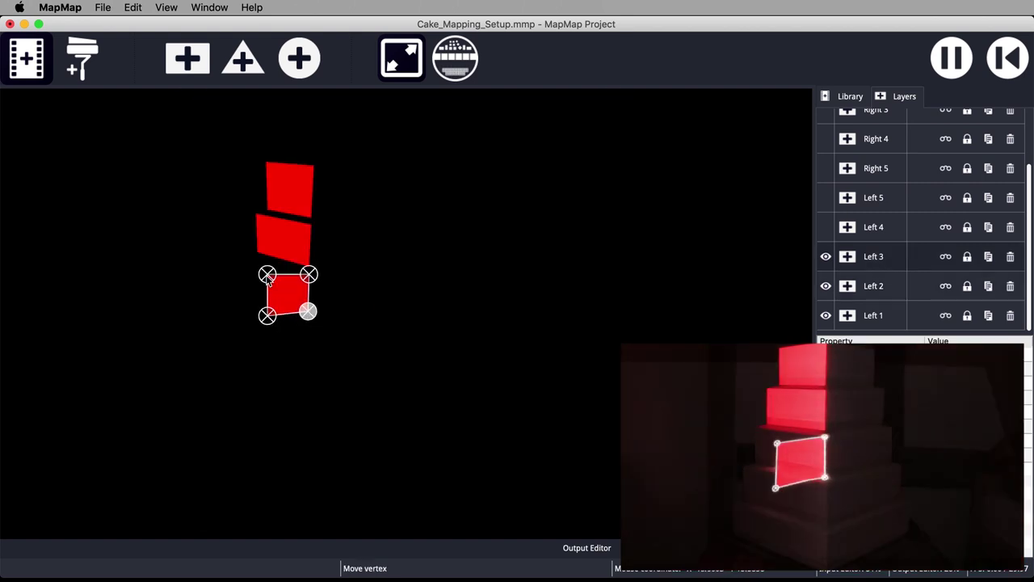
drag(268, 275, 246, 256)
drag(267, 316, 249, 289)
click(826, 227)
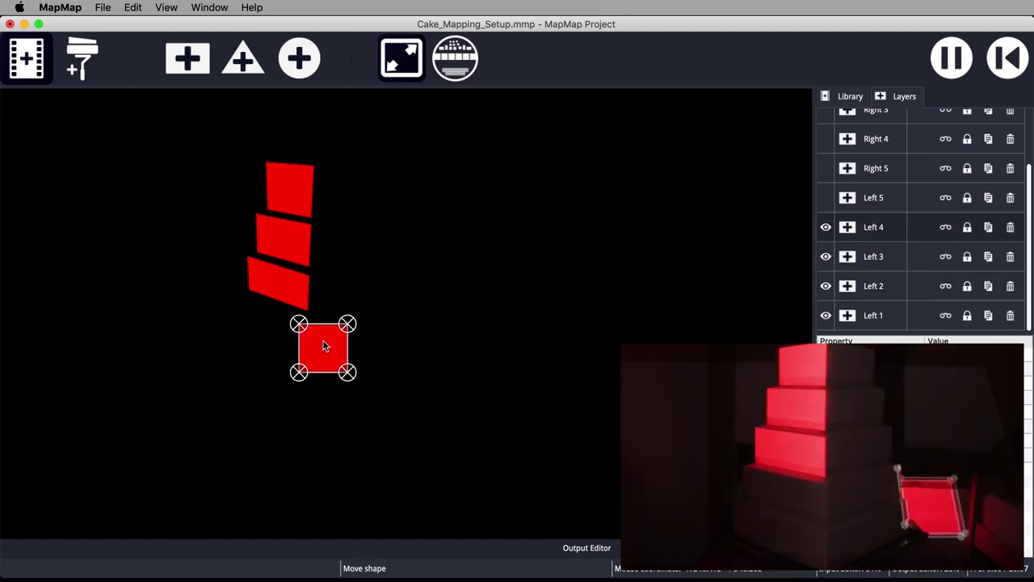
drag(325, 345, 263, 313)
drag(284, 290, 310, 314)
drag(284, 336, 310, 364)
drag(237, 337, 254, 321)
drag(310, 364, 307, 349)
- Show Left 5 and Right 5 and fit both quads onto the bottom tier
click(826, 197)
drag(308, 432, 307, 386)
drag(235, 432, 242, 369)
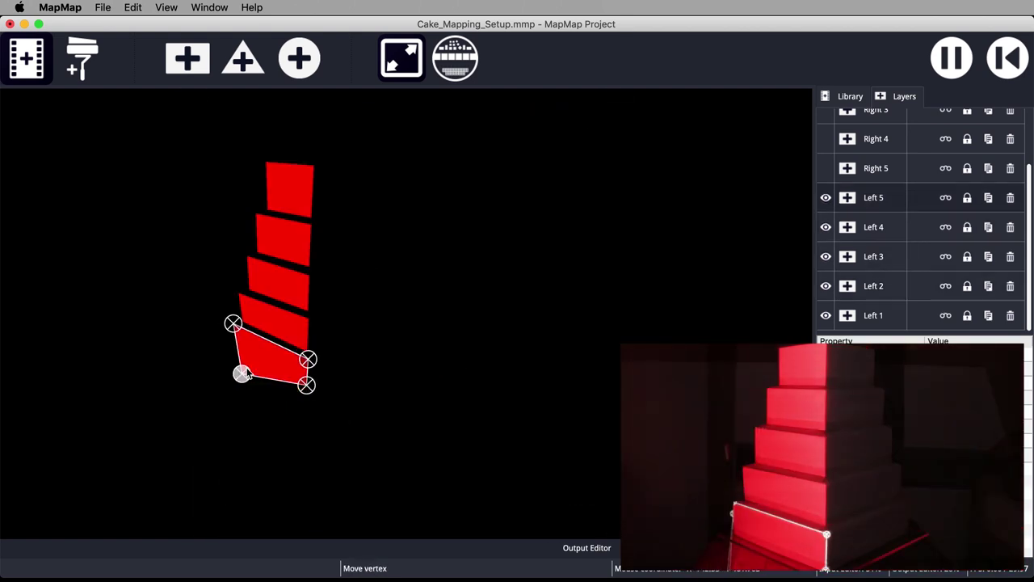
click(826, 168)
drag(201, 108, 307, 358)
drag(201, 531, 307, 385)
drag(623, 109, 377, 325)
drag(418, 390, 373, 348)
- Show Right 4 and Right 3 and fit their quads onto the right faces of their tiers
click(825, 139)
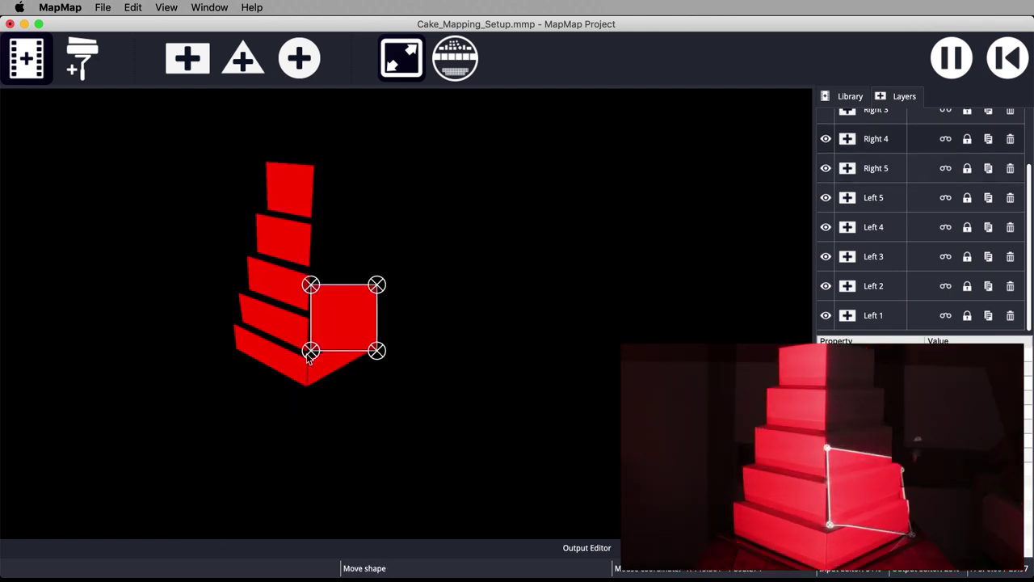
drag(312, 283, 310, 316)
drag(376, 350, 373, 311)
scroll(921, 210, up, 2)
click(826, 182)
drag(191, 99, 309, 274)
drag(616, 524, 402, 317)
drag(617, 99, 370, 257)
drag(402, 317, 367, 291)
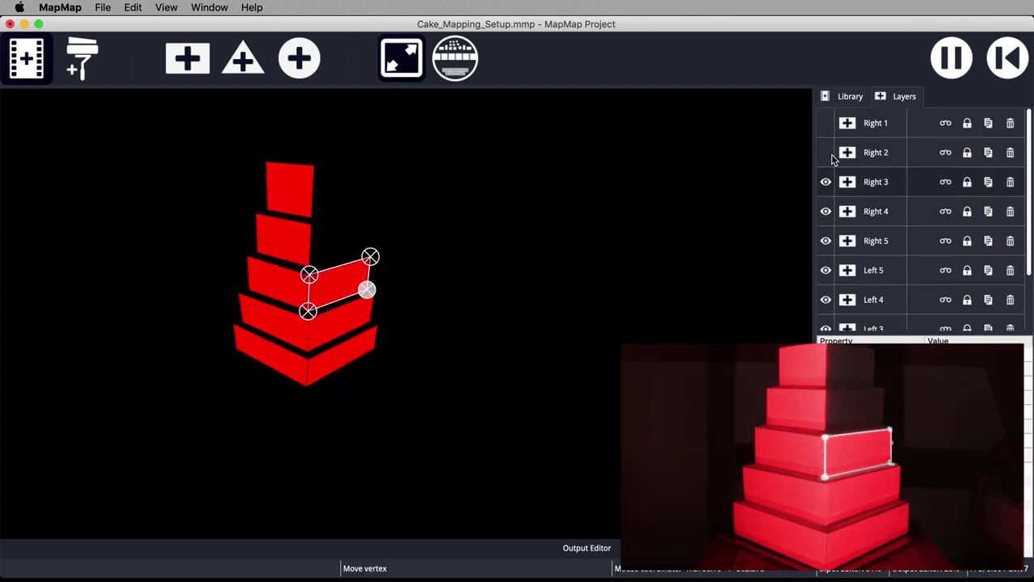
- Show Right 2 and Right 1, fit them onto the second and top tiers, then deselect
click(825, 151)
drag(191, 99, 309, 223)
drag(617, 100, 367, 212)
drag(616, 524, 405, 229)
click(825, 123)
drag(192, 100, 314, 165)
drag(405, 153, 363, 163)
drag(405, 228, 358, 211)
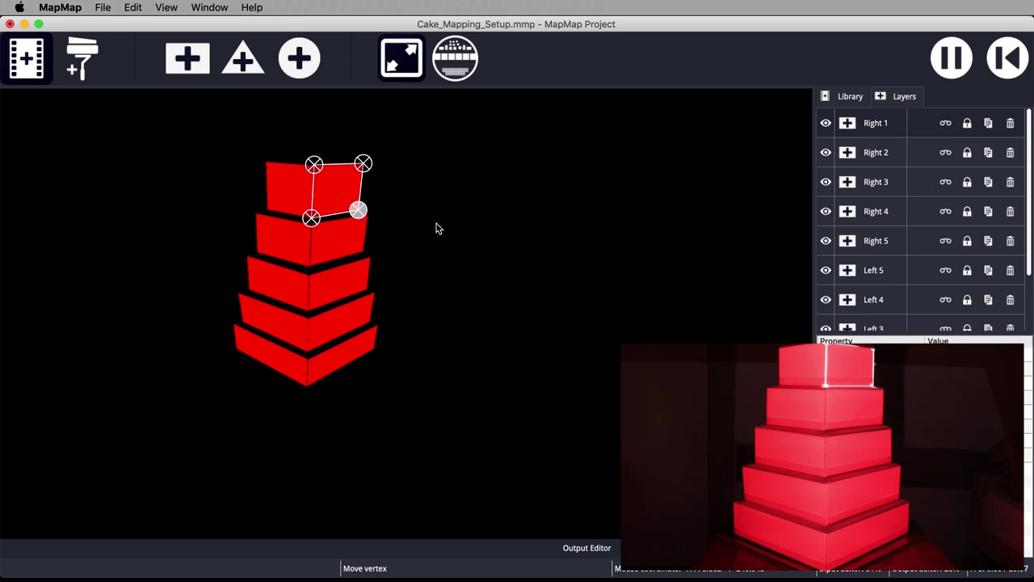
click(389, 290)
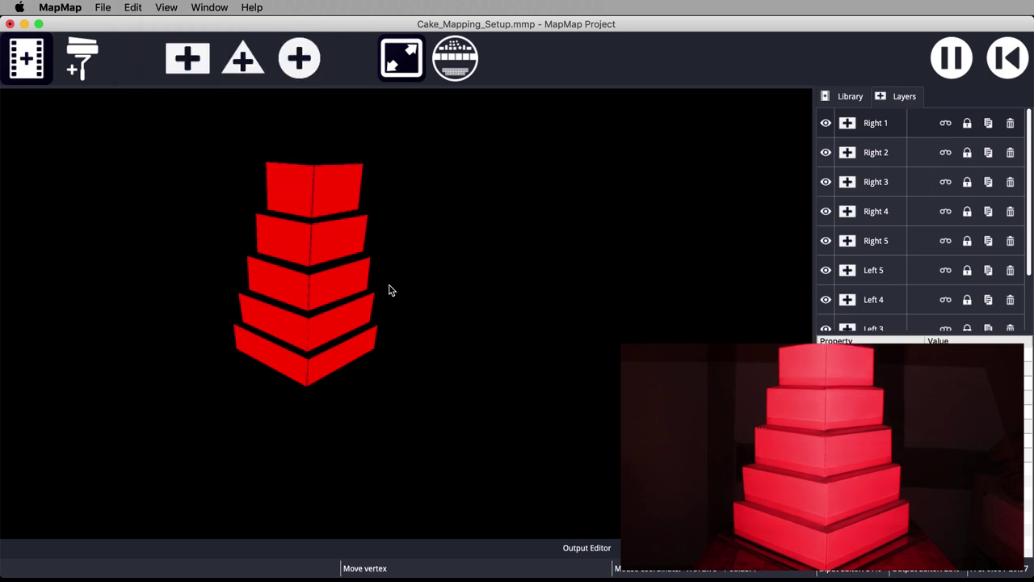
- Import Gold Fountain.mp4 from the Video Content folder into the media library, then save the project
click(30, 64)
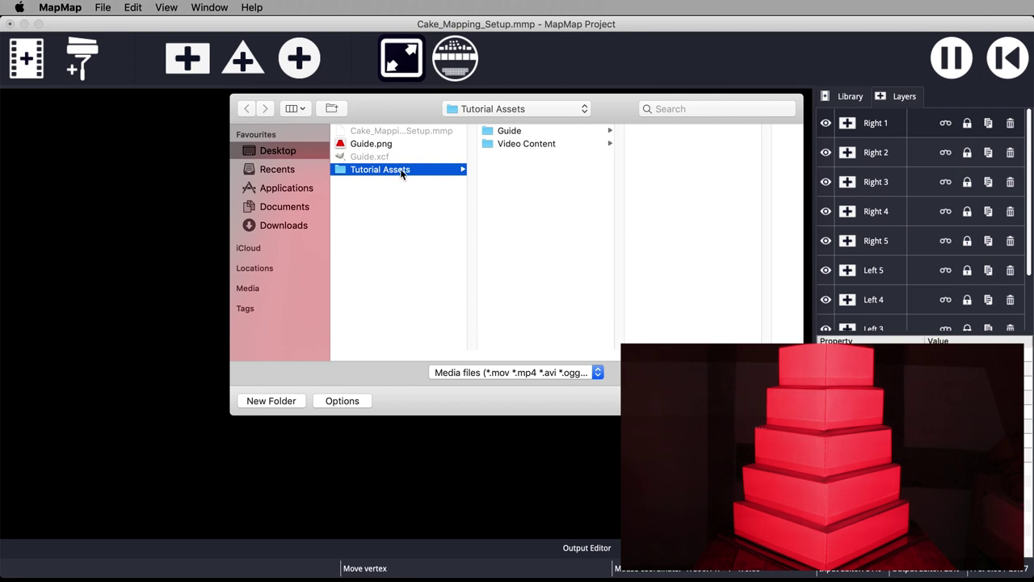
click(532, 143)
click(664, 133)
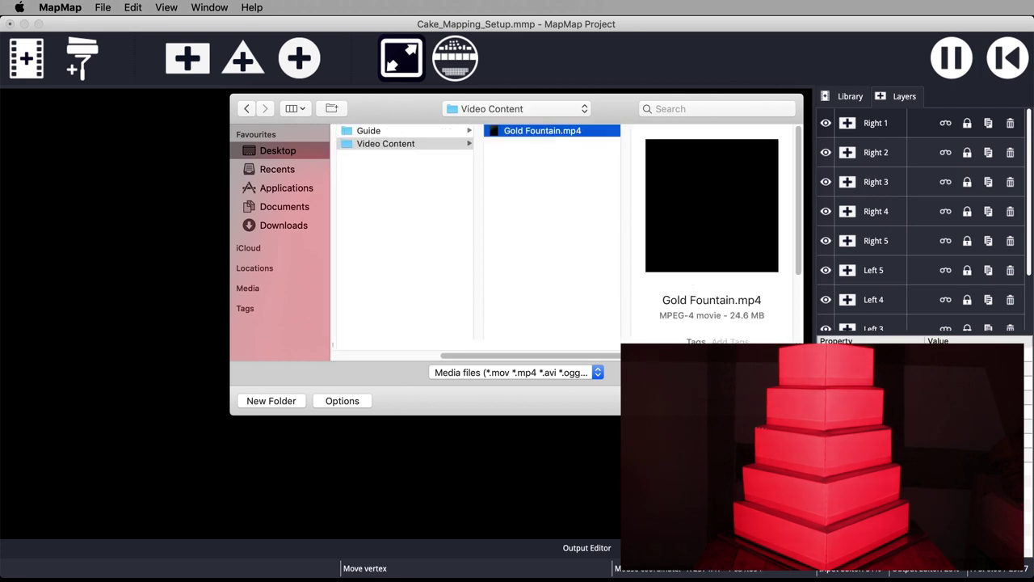
key(Return)
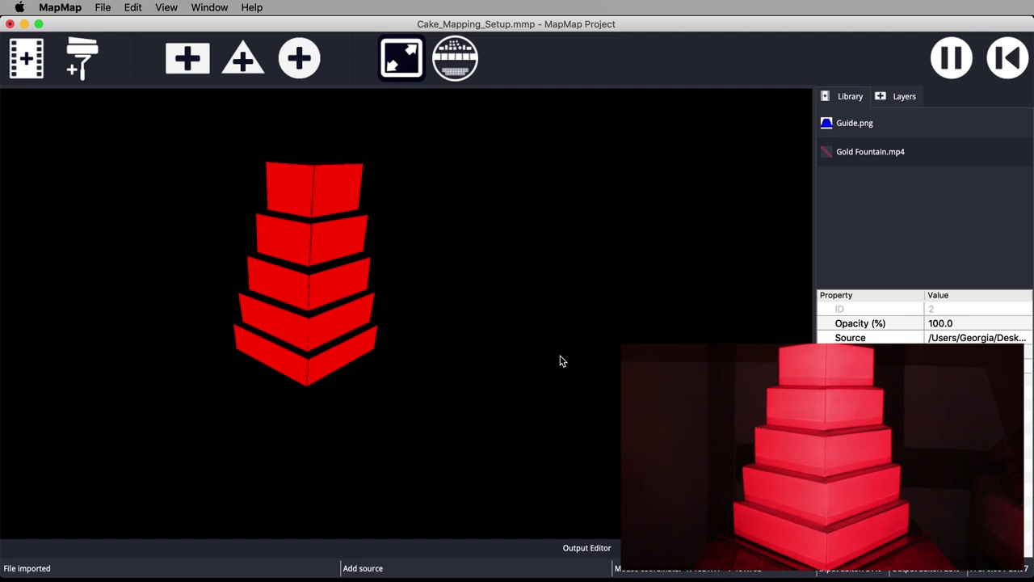
click(103, 10)
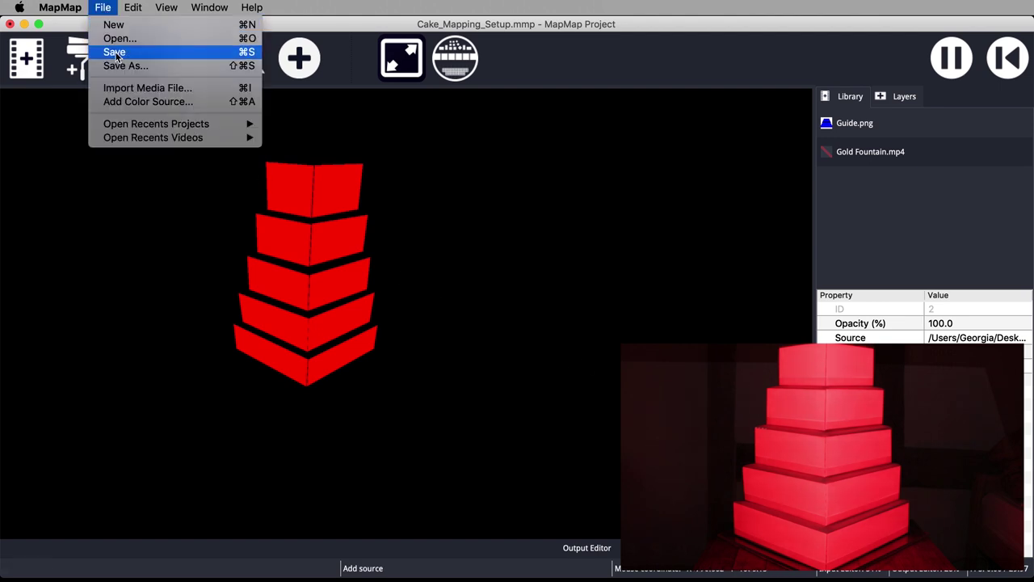
click(115, 52)
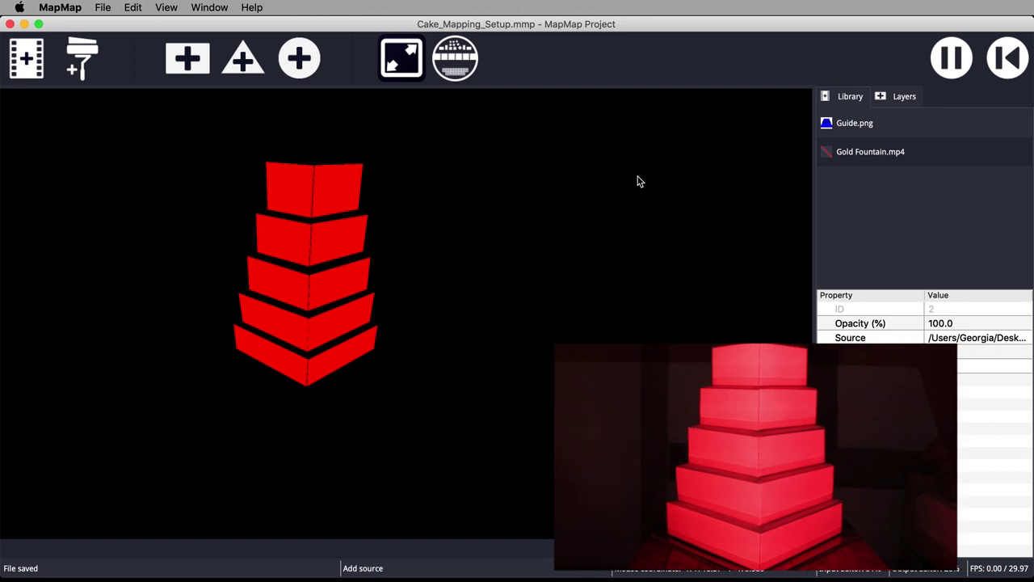
- Set the selected mesh's source to Gold Fountain.mp4 in the Layers panel, then pause playback
click(901, 98)
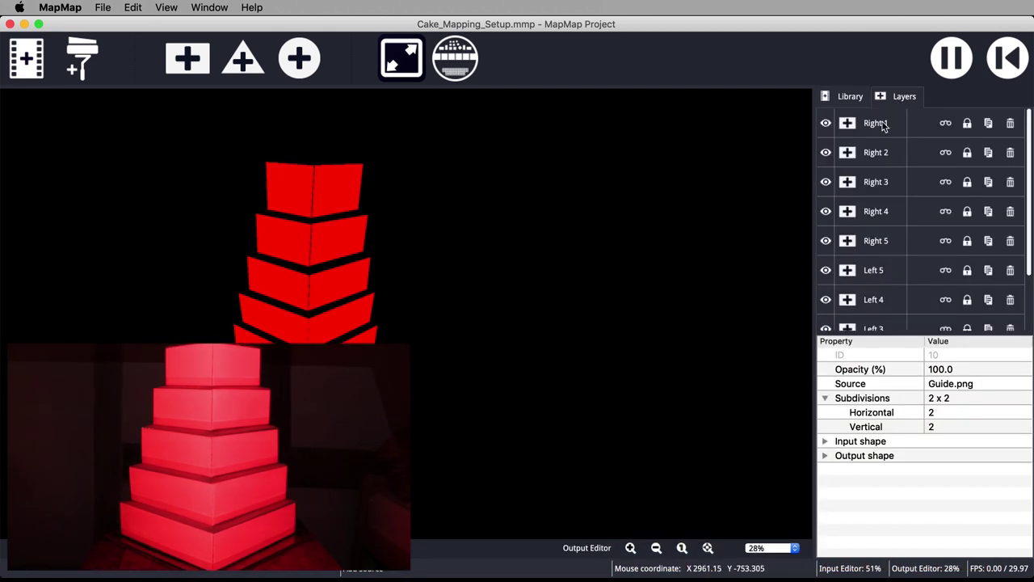
click(950, 383)
click(949, 384)
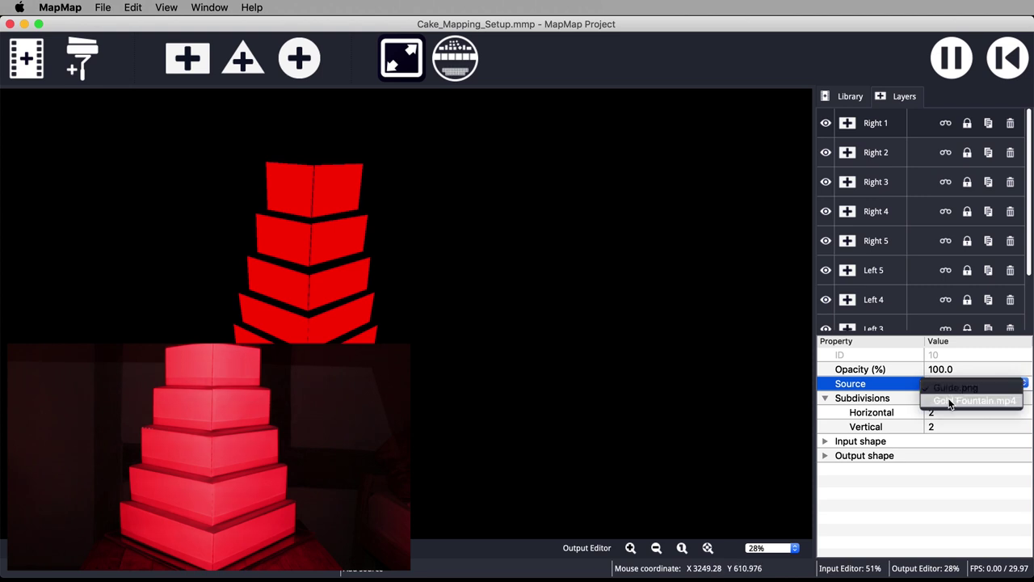
click(950, 401)
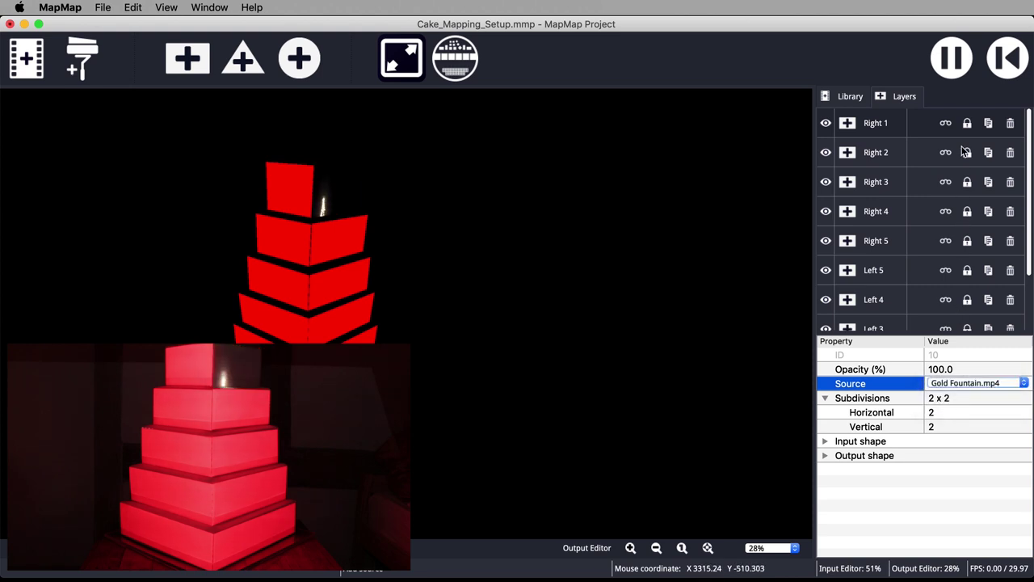
click(951, 57)
- Assign Gold Fountain.mp4 to Right 2 and the remaining meshes, then start playback
click(882, 153)
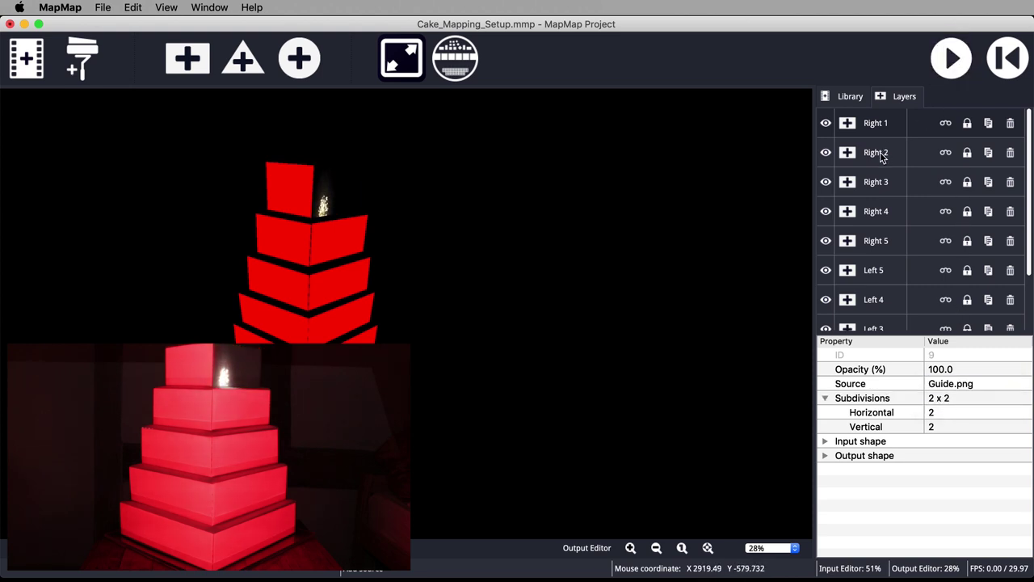
click(949, 384)
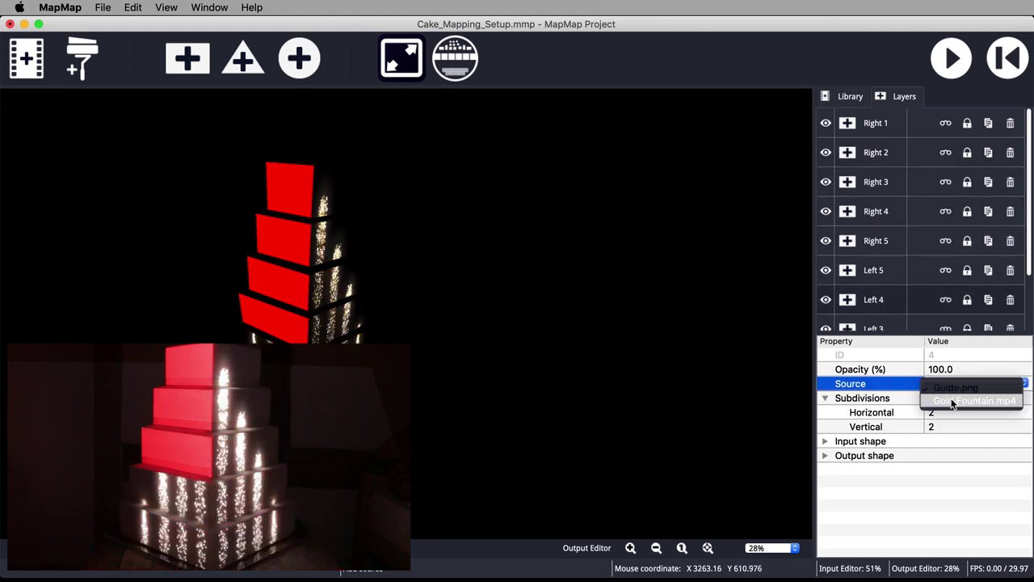
click(950, 401)
click(950, 384)
click(947, 402)
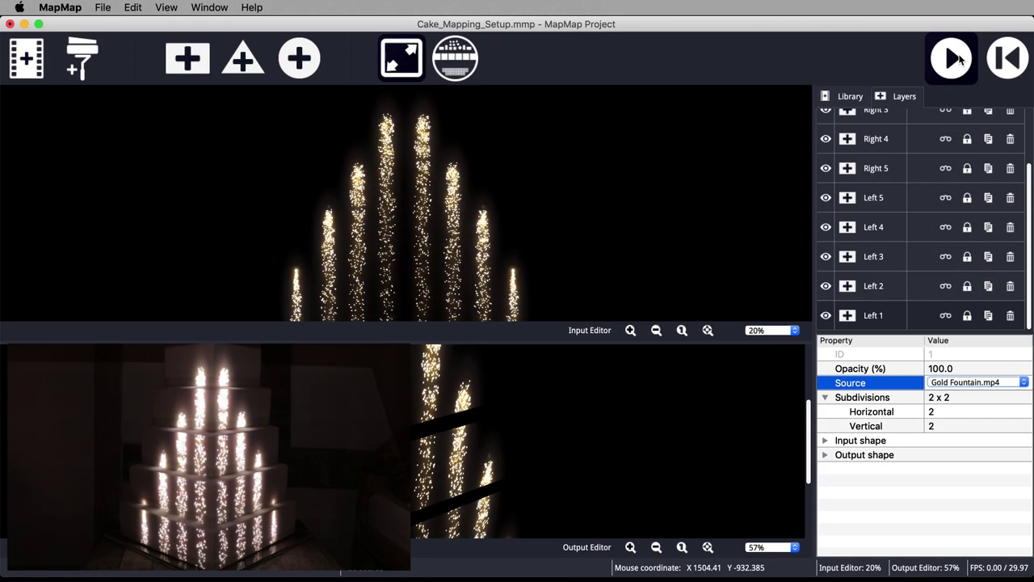
click(959, 59)
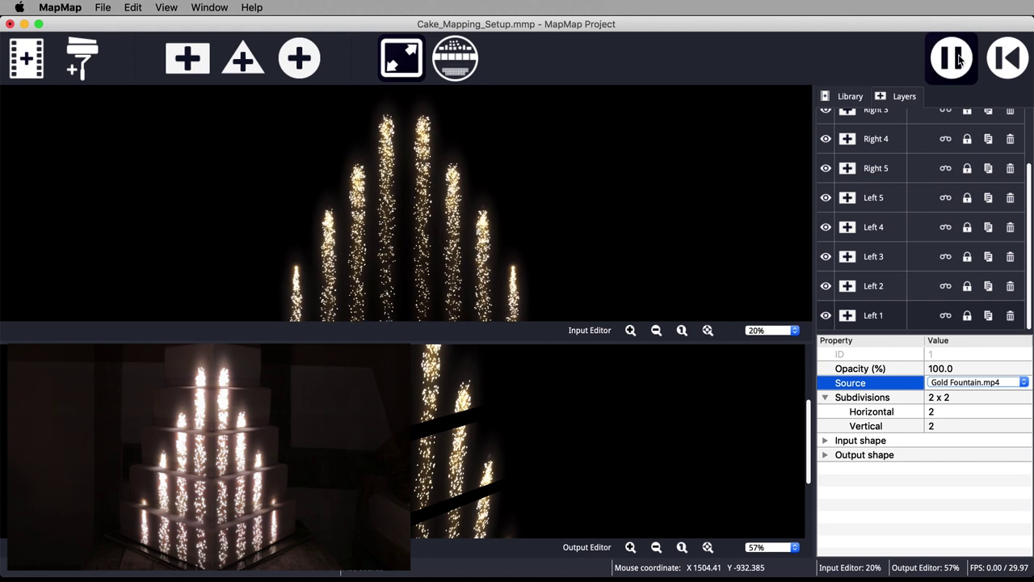